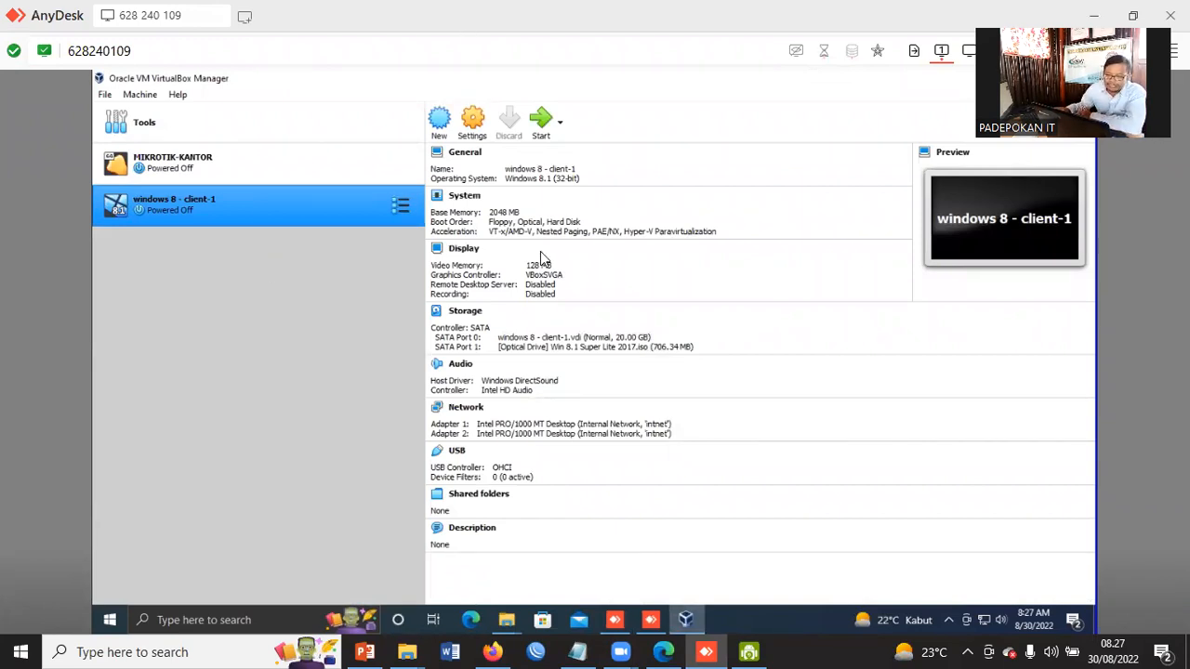
# Start the MIKROTIK-KANTOR virtual machine, reposition its window and dismiss its notification banners
pyautogui.click(194, 156)
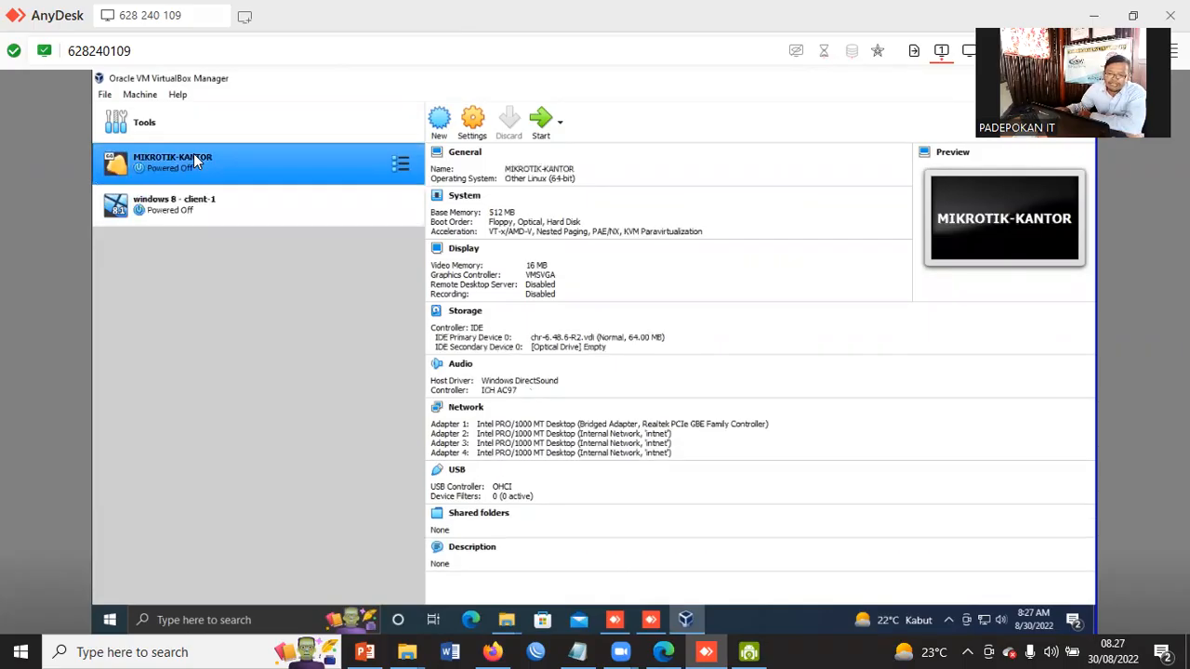
pyautogui.click(541, 120)
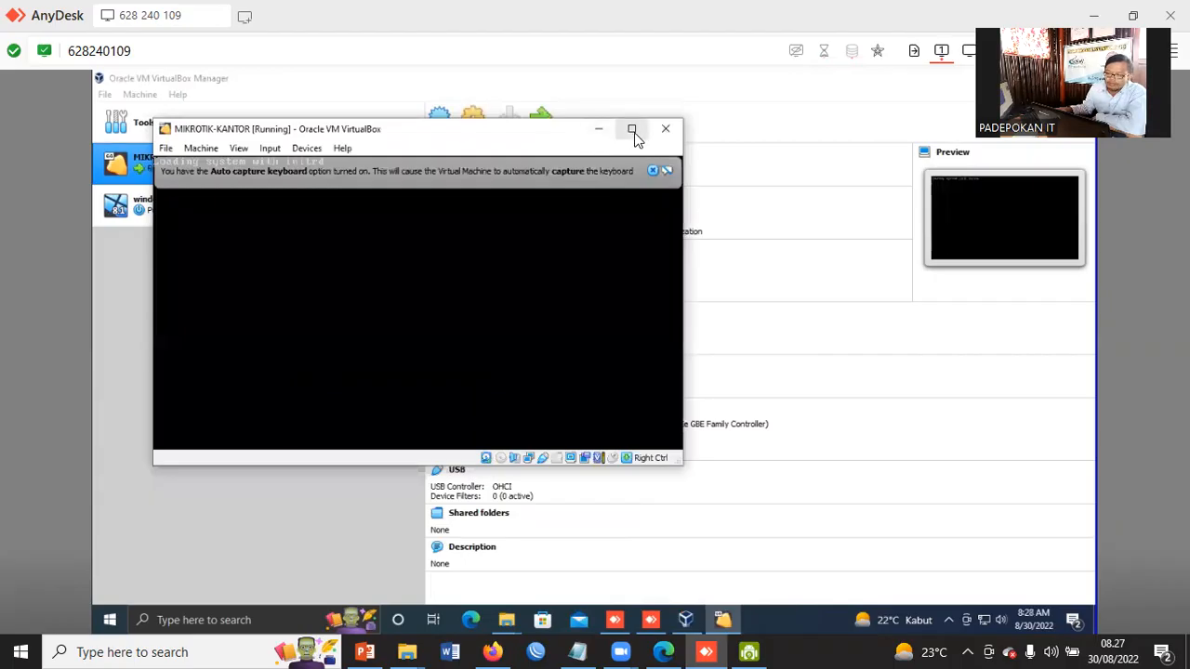
pyautogui.moveTo(471, 139); pyautogui.dragTo(638, 146)
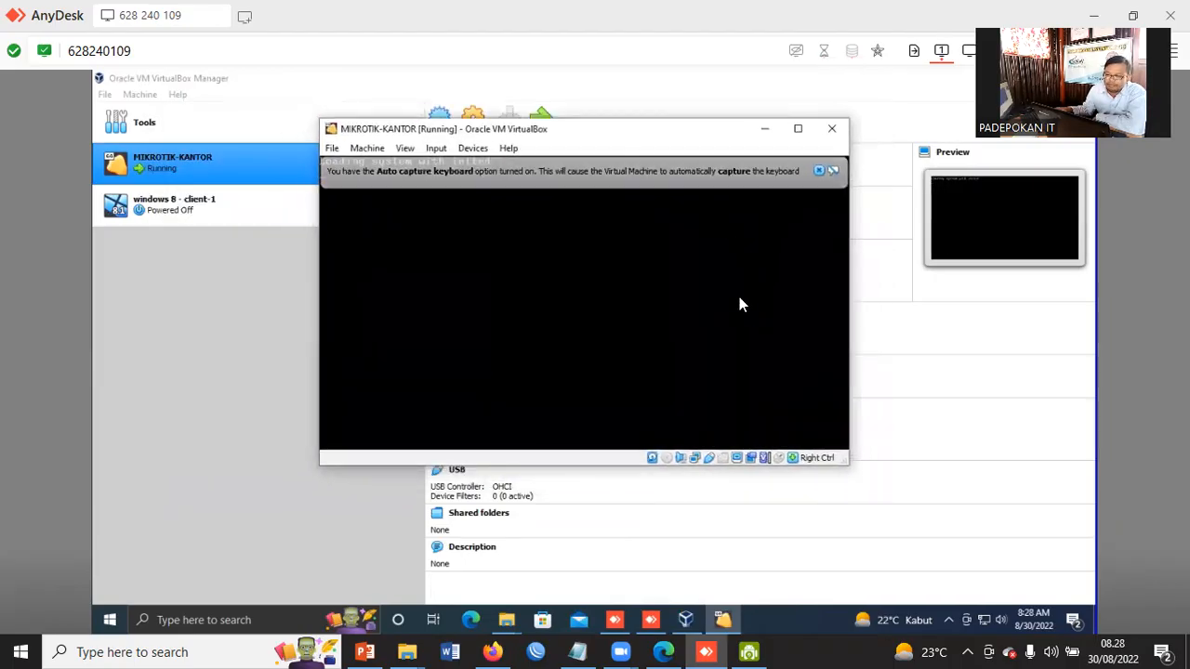
pyautogui.click(818, 171)
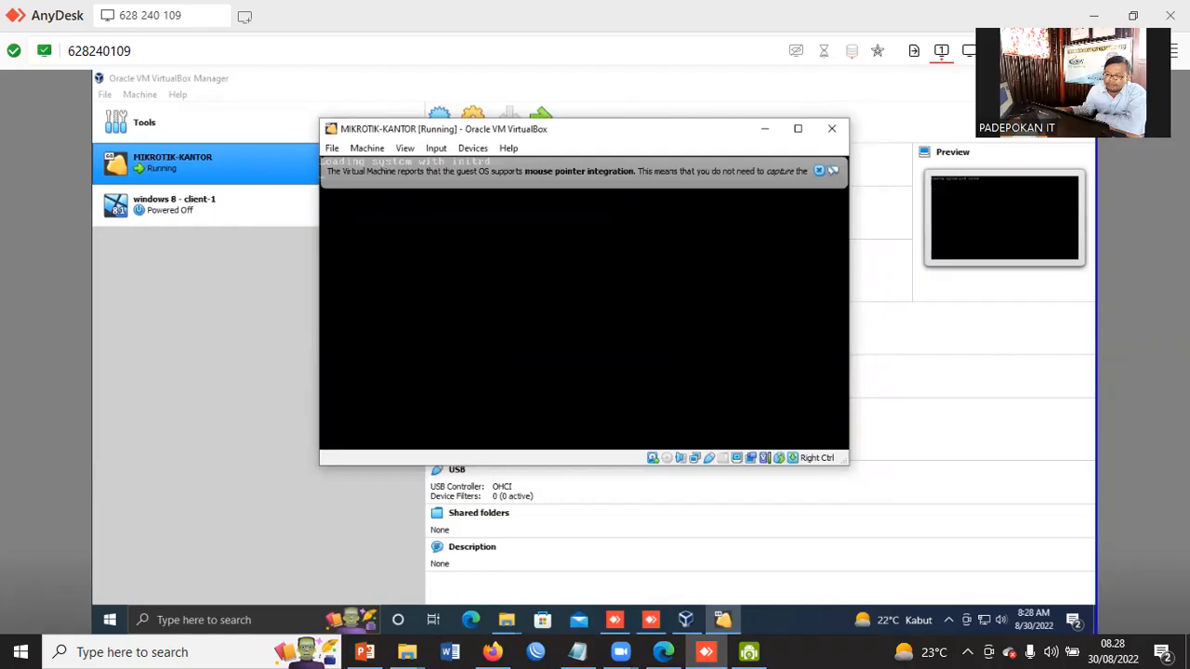
pyautogui.click(818, 172)
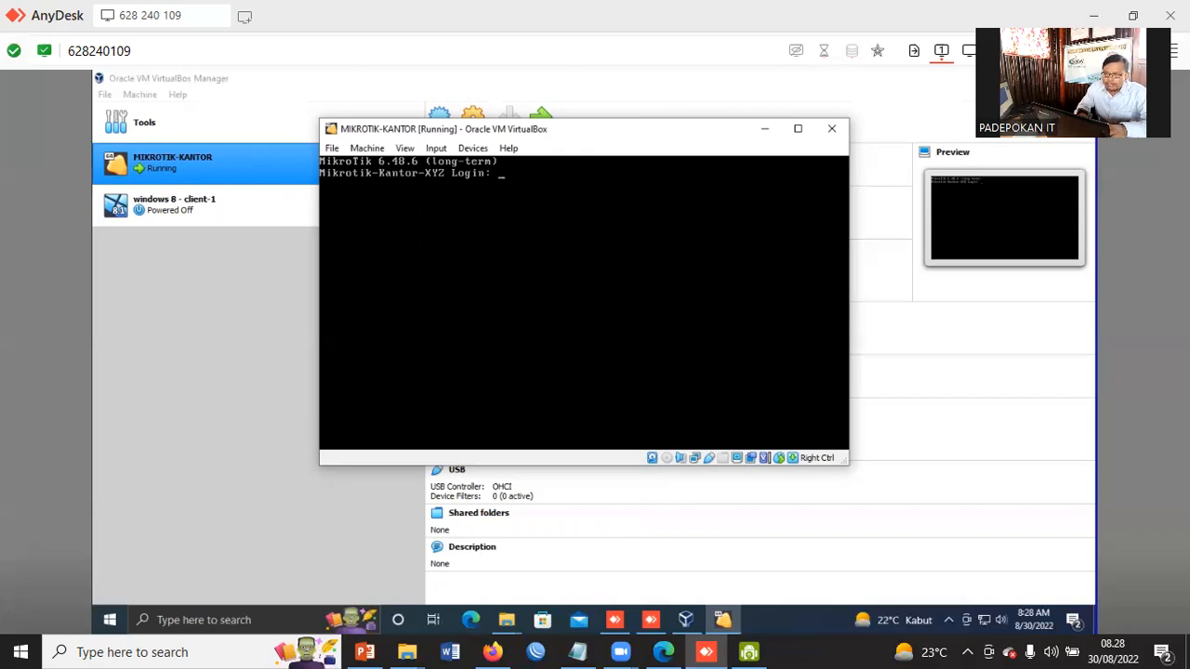
# Log in to the router console as user eka
pyautogui.write('eka')
pyautogui.press('Return')
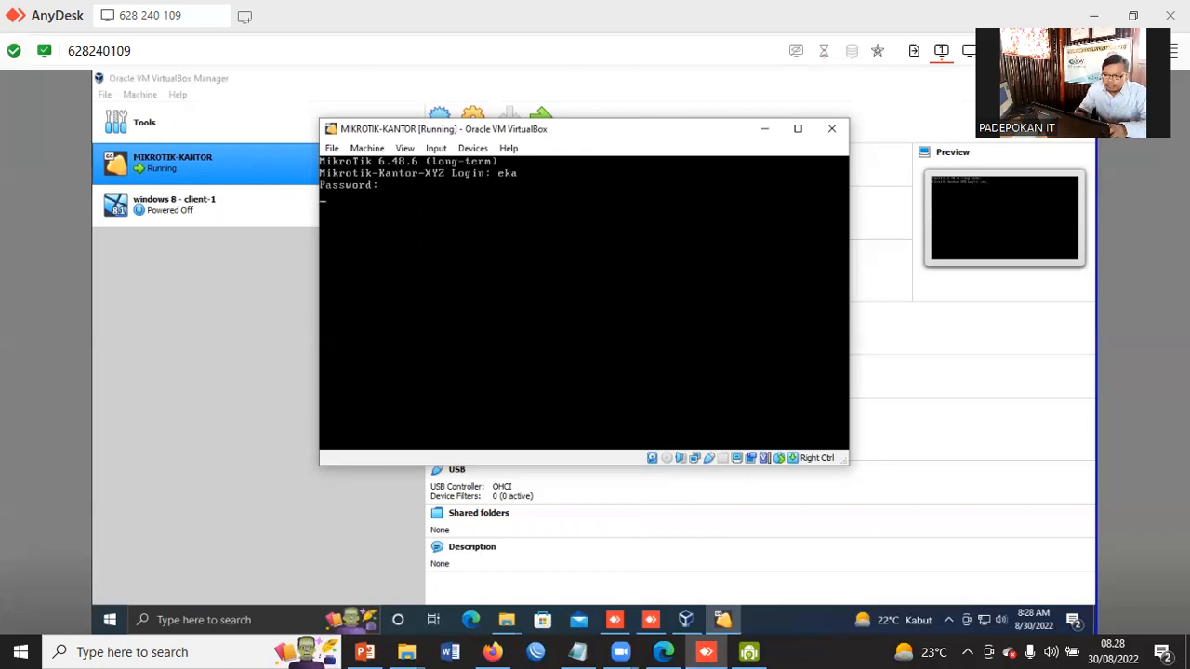
pyautogui.press('Return')
pyautogui.write('1')
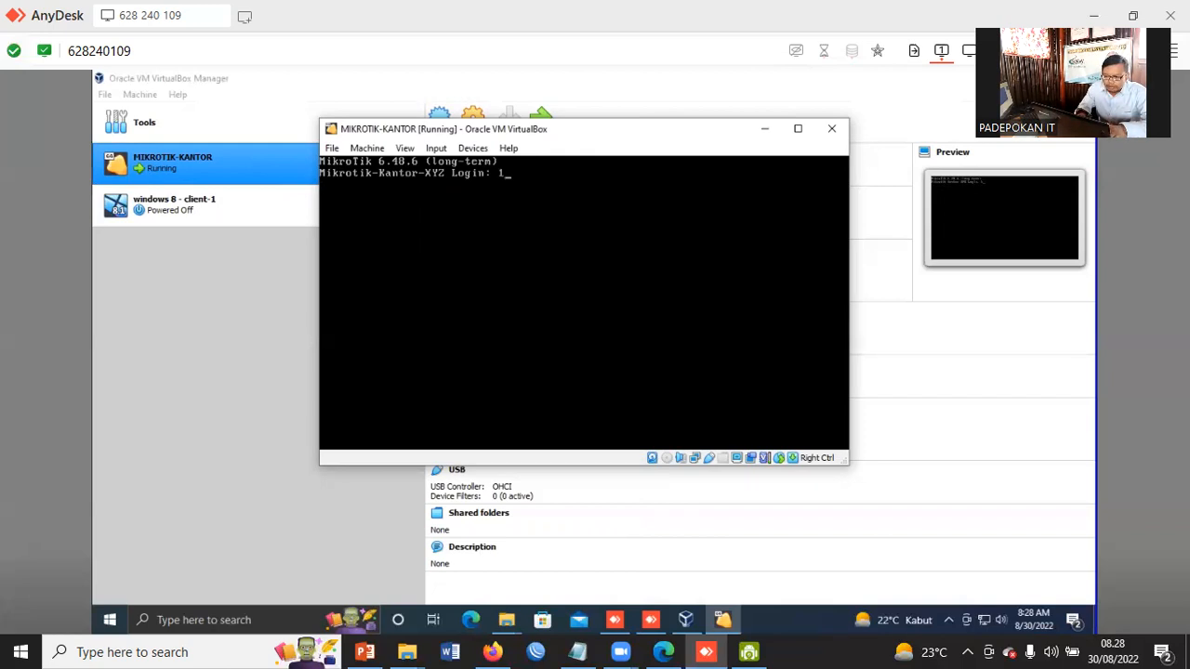
pyautogui.press('BackSpace')
pyautogui.write('eka')
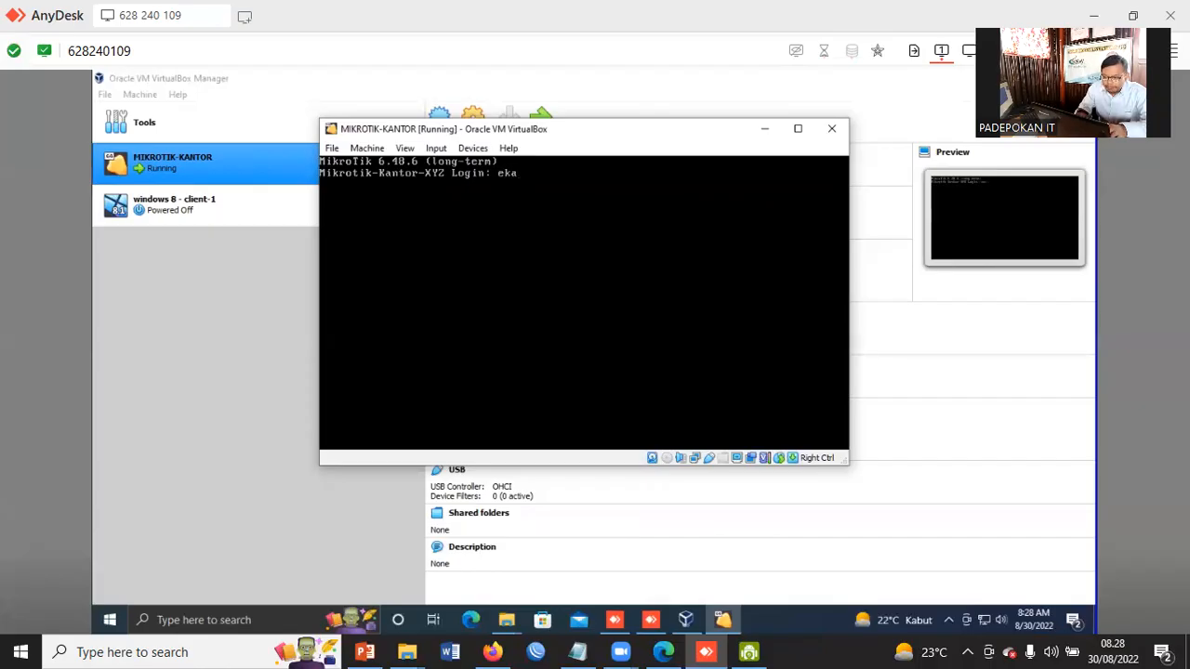
pyautogui.press('Return')
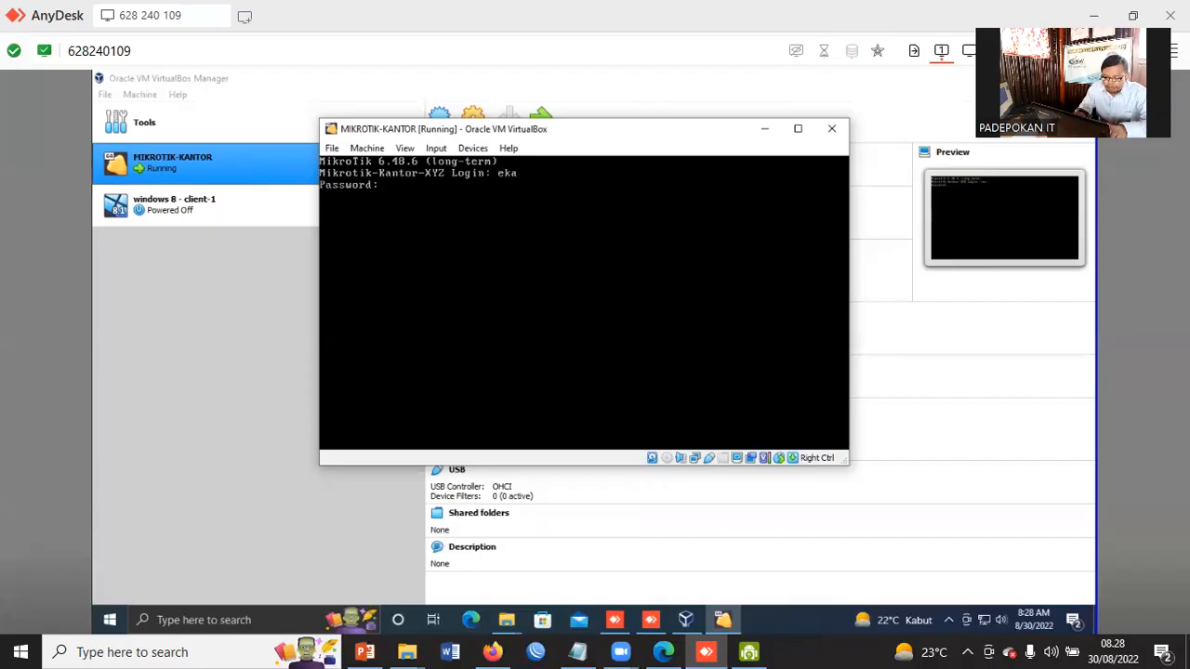
pyautogui.press('Return')
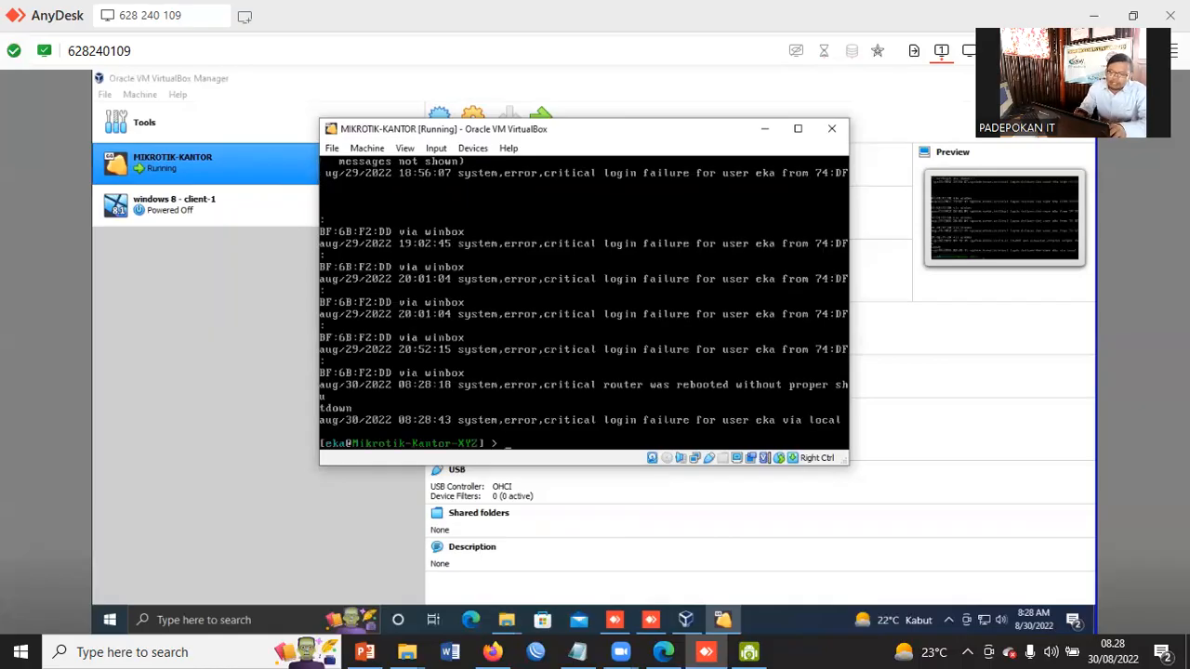
# Ping google.com from the router console to test internet access, then stop the ping
pyautogui.write('p')
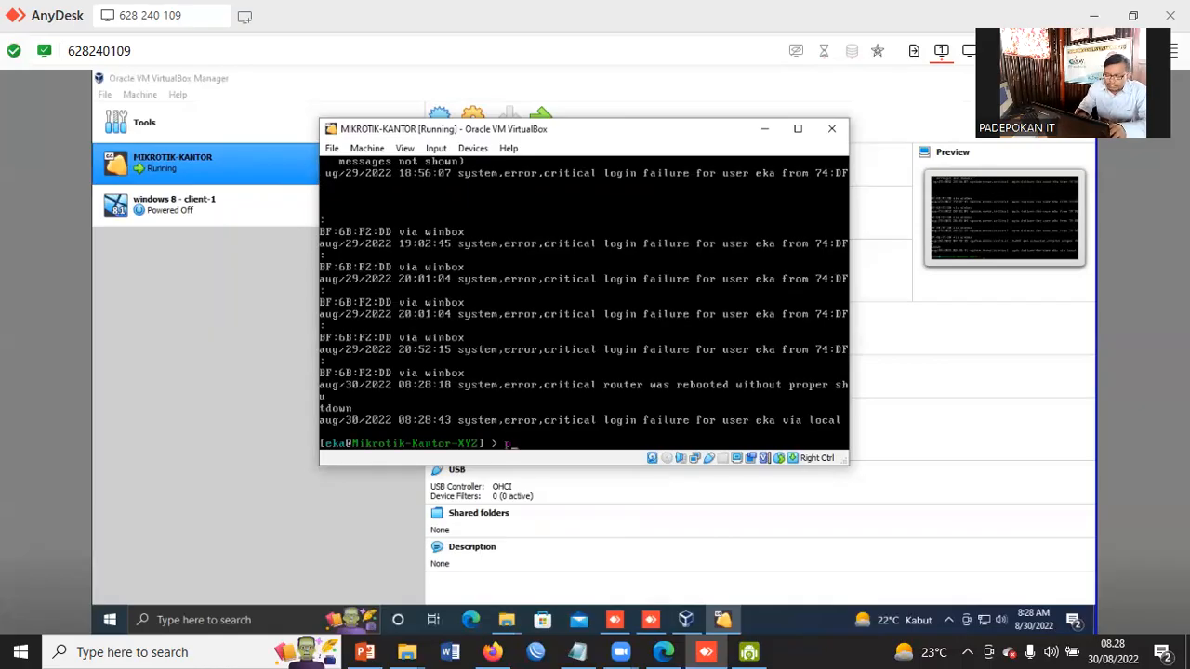
pyautogui.write('ing go')
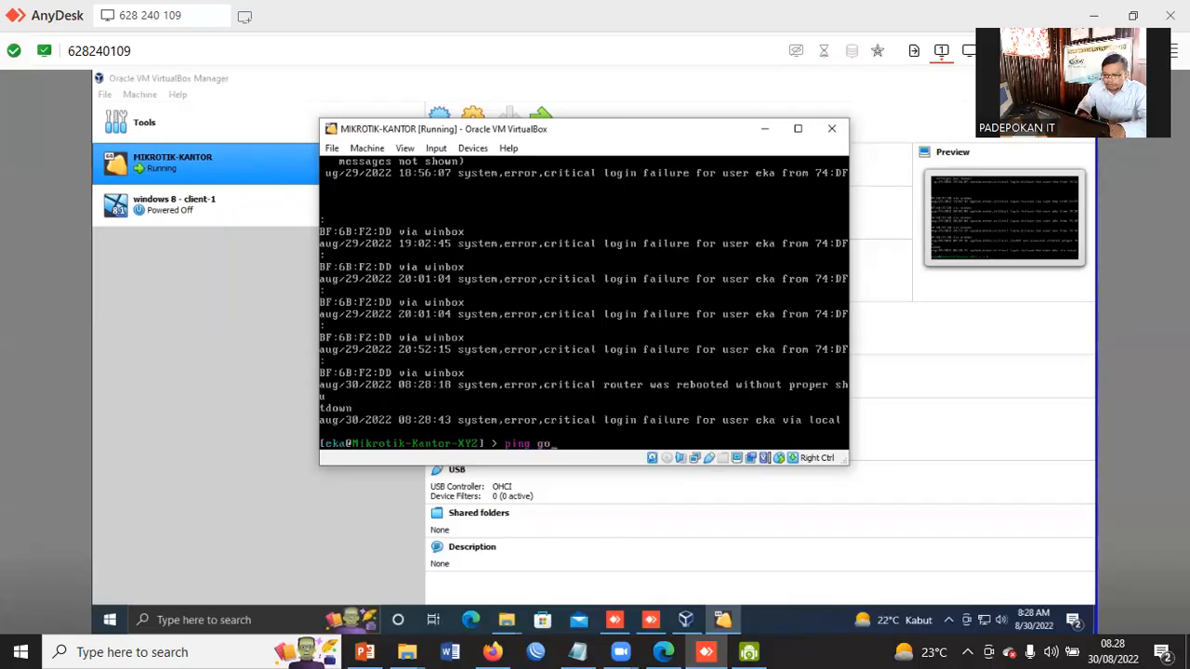
pyautogui.write('ogle.com')
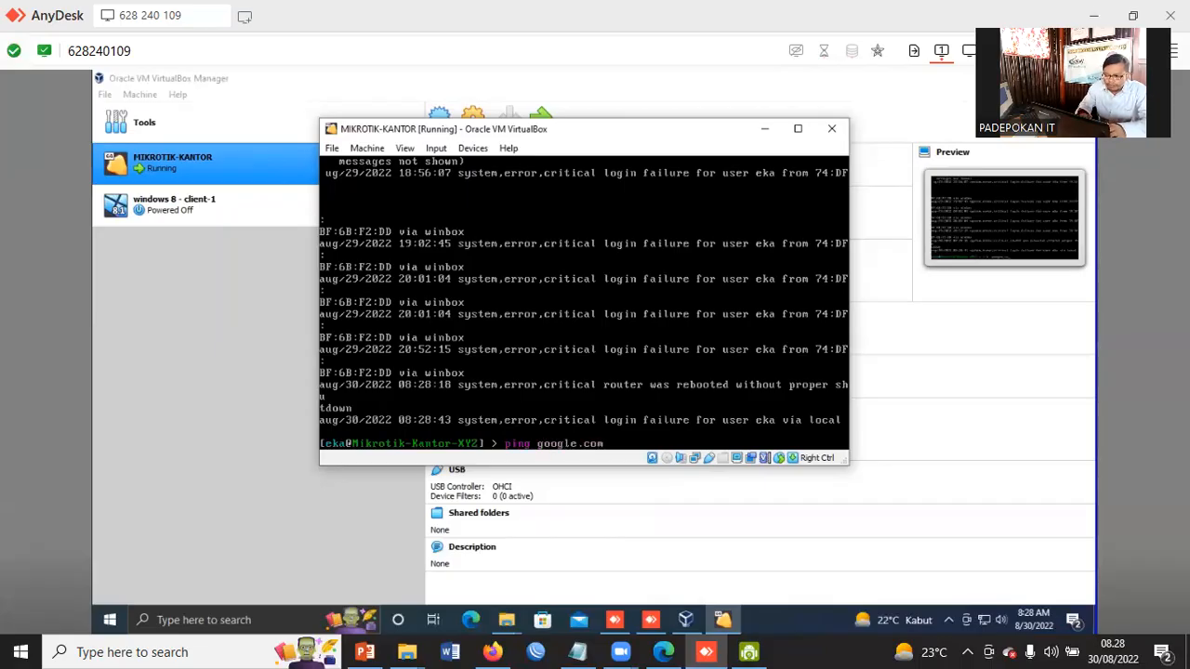
pyautogui.press('Return')
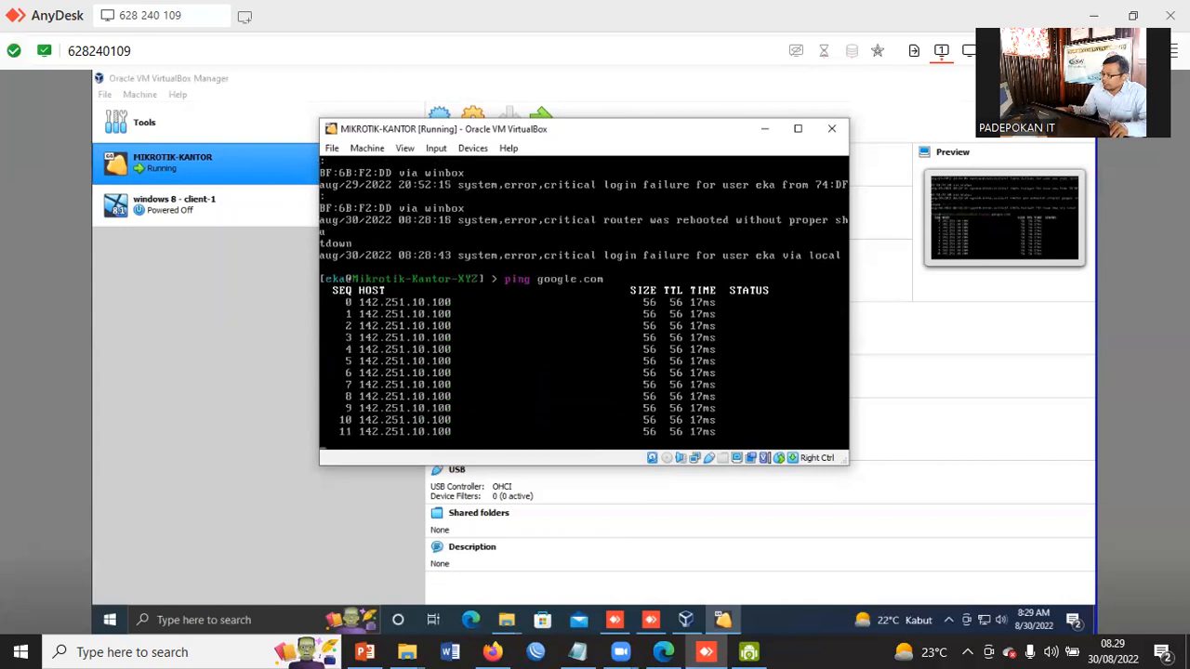
pyautogui.moveTo(661, 143); pyautogui.dragTo(579, 156)
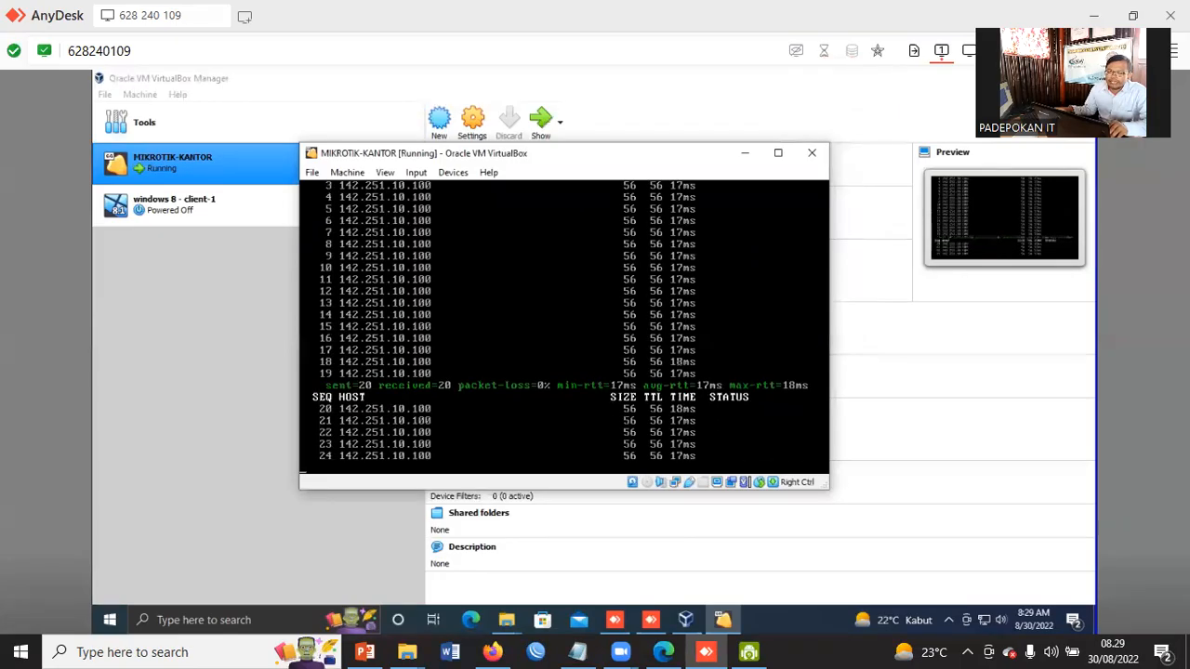
pyautogui.hotkey('ctrl', 'c')
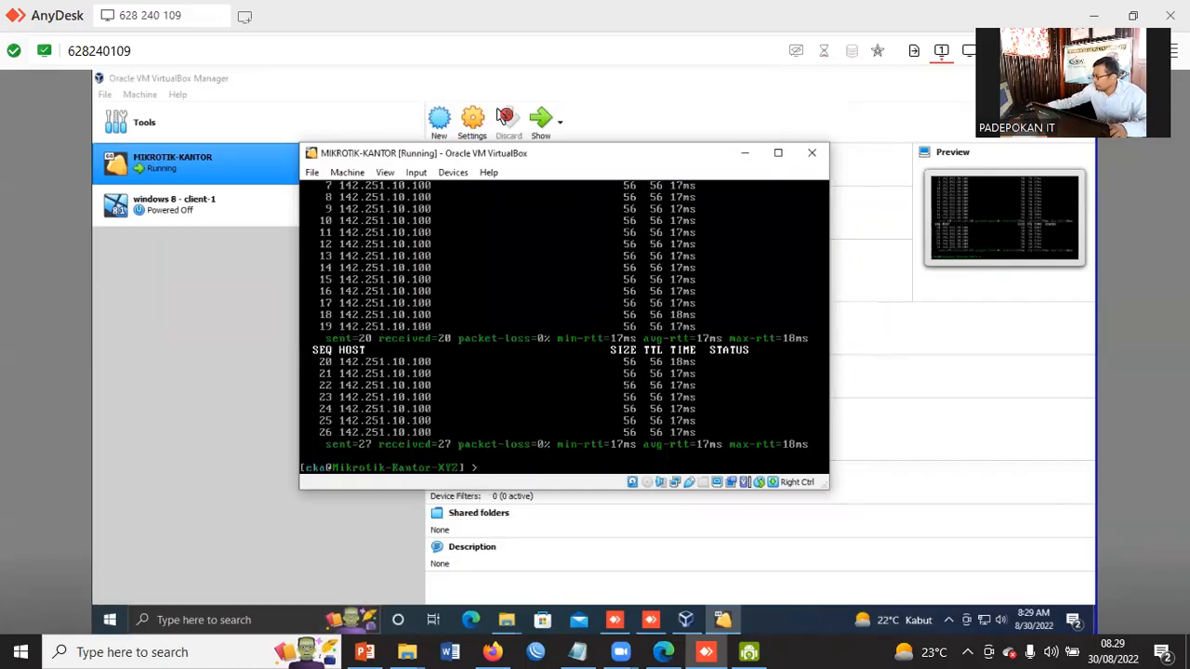
# Switch to WinBox and connect to the Mikrotik-Kantor-XYZ router listed among the neighbors
pyautogui.press('super+d')
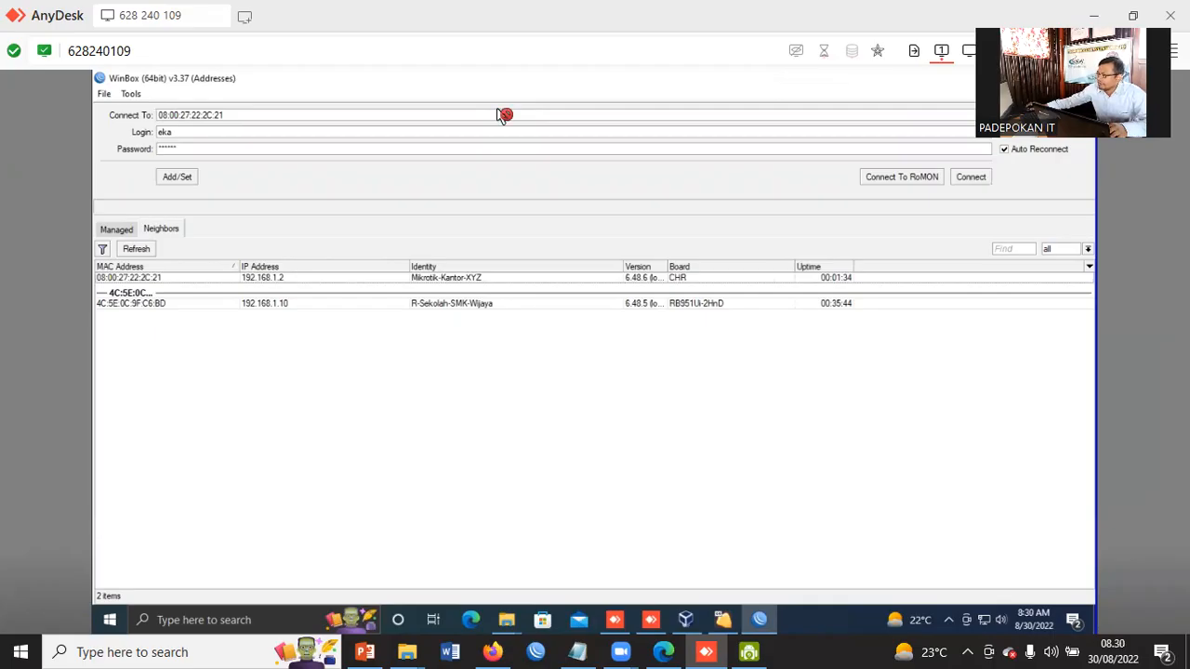
pyautogui.click(129, 278)
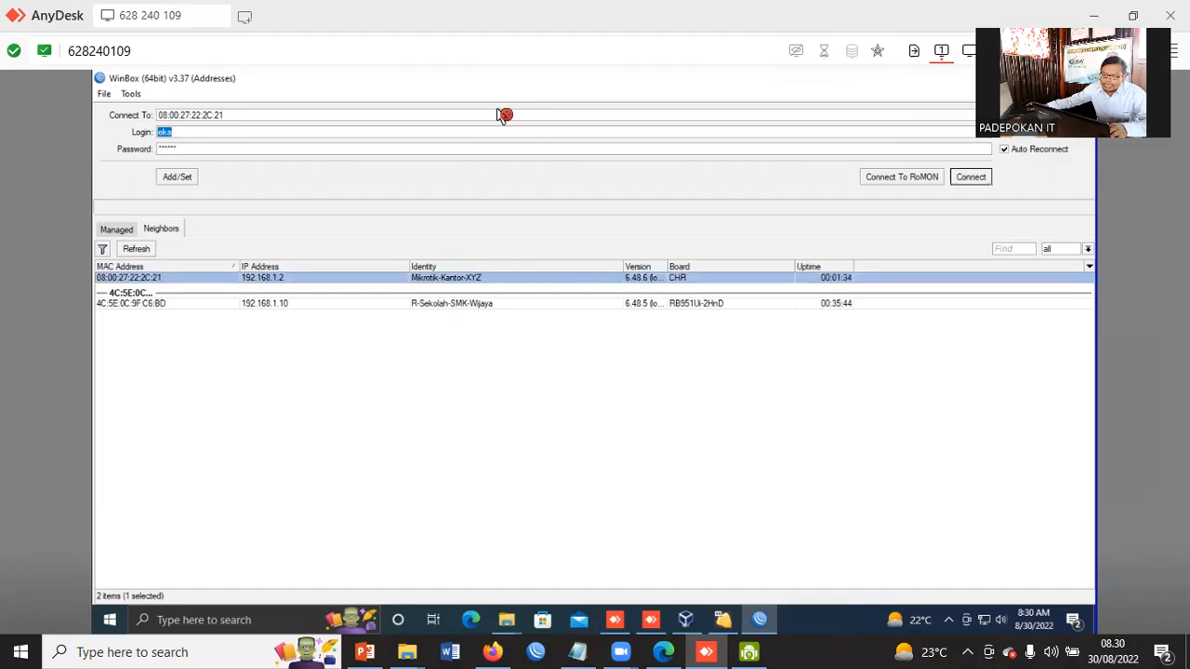
pyautogui.press('Return')
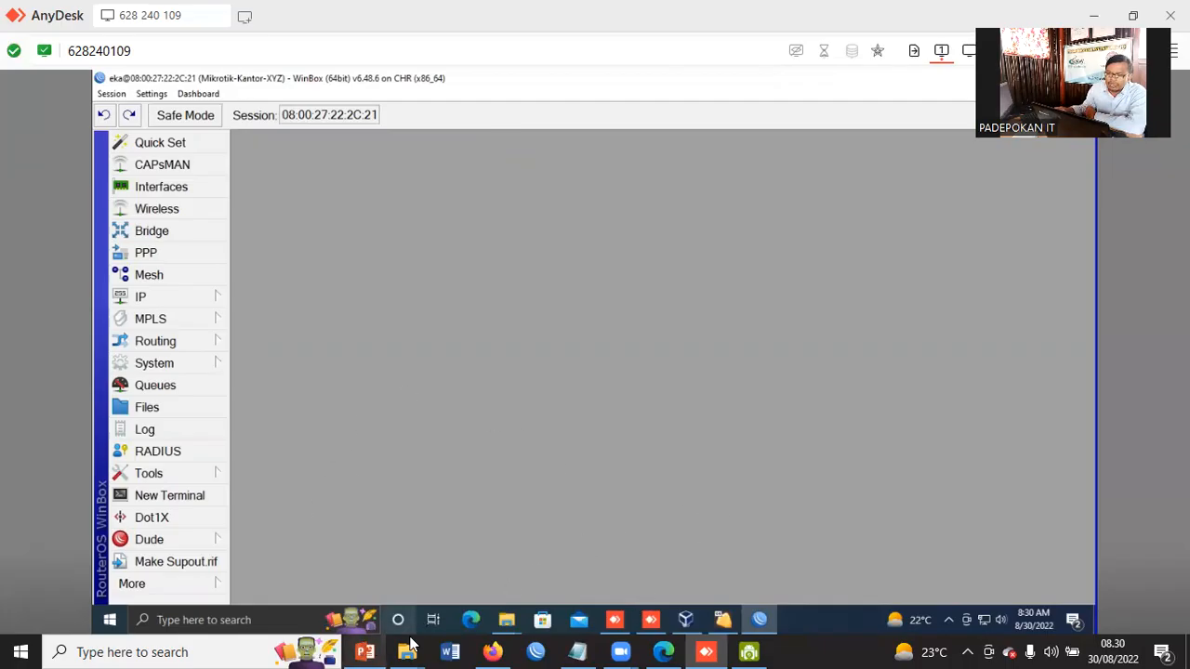
# Switch to PowerPoint and insert a new slide after the DHCP Client slide
pyautogui.click(365, 652)
pyautogui.rightClick(99, 370)
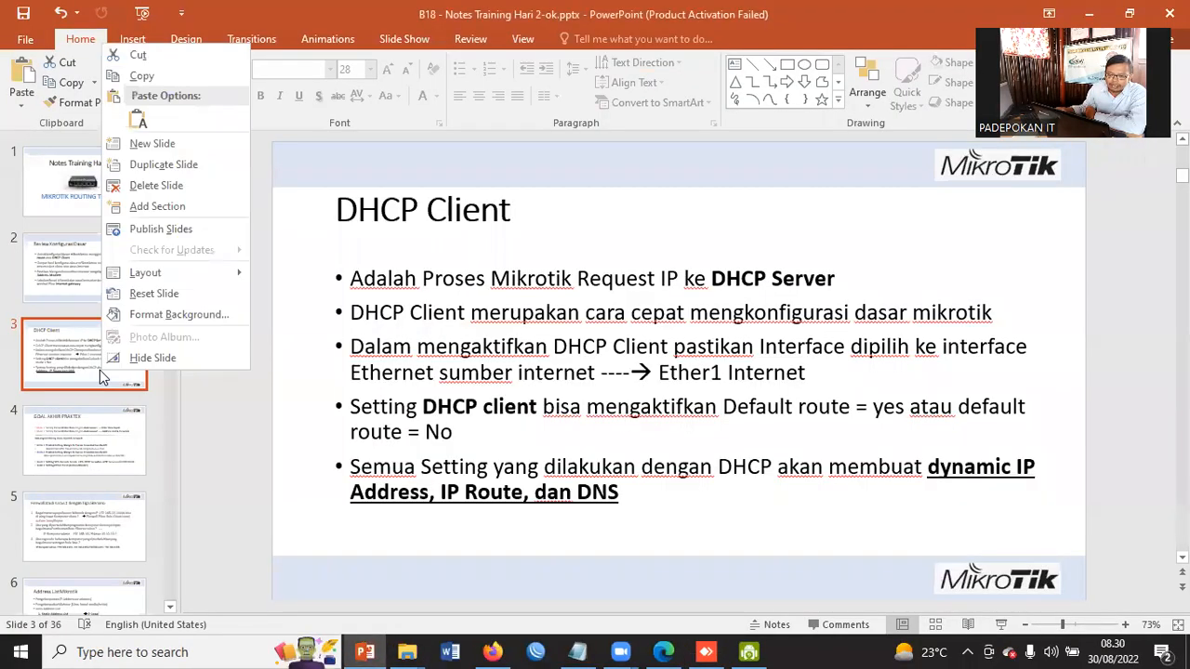
pyautogui.click(87, 434)
pyautogui.click(87, 434)
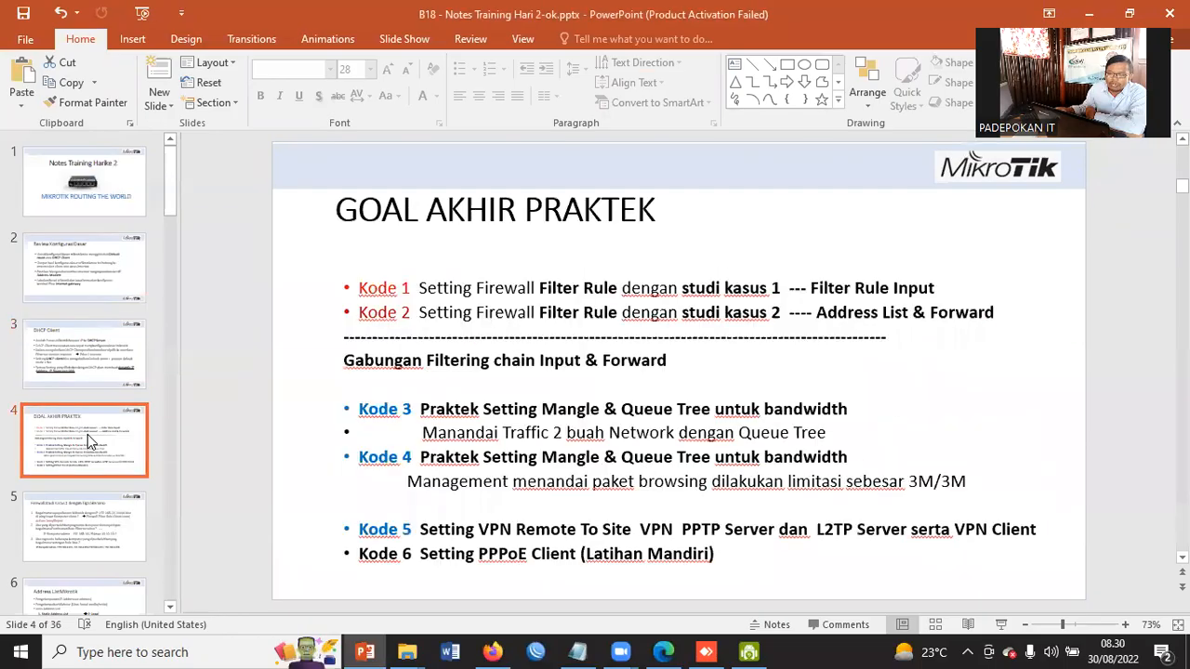
pyautogui.click(65, 362)
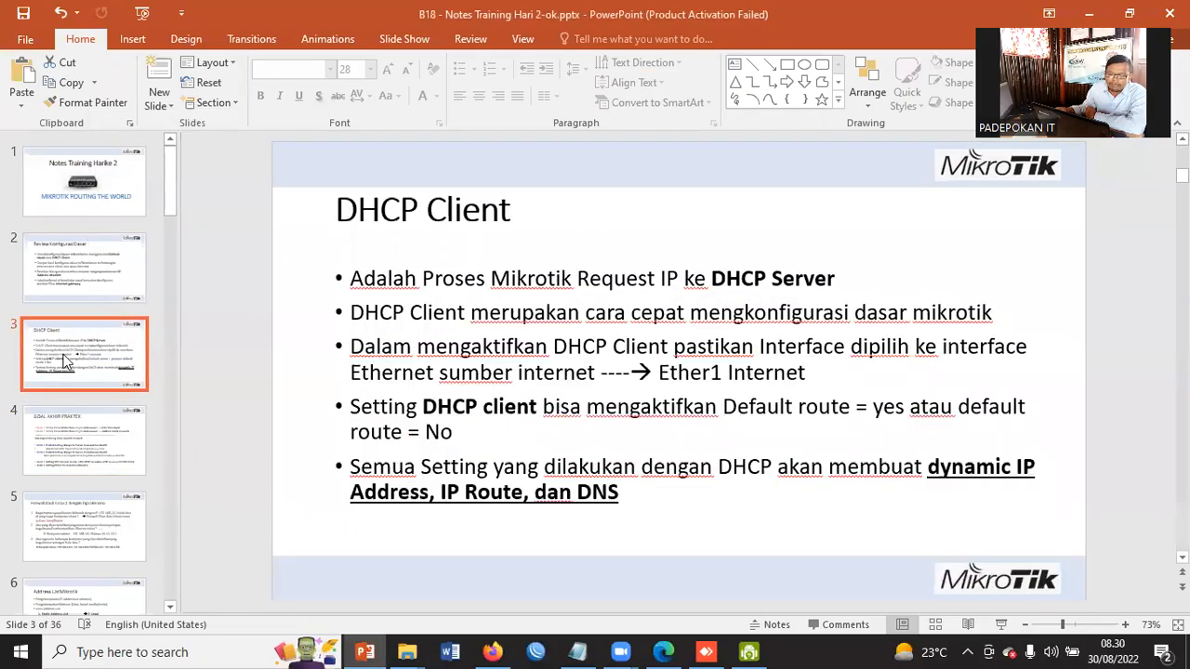
pyautogui.rightClick(65, 362)
pyautogui.click(133, 127)
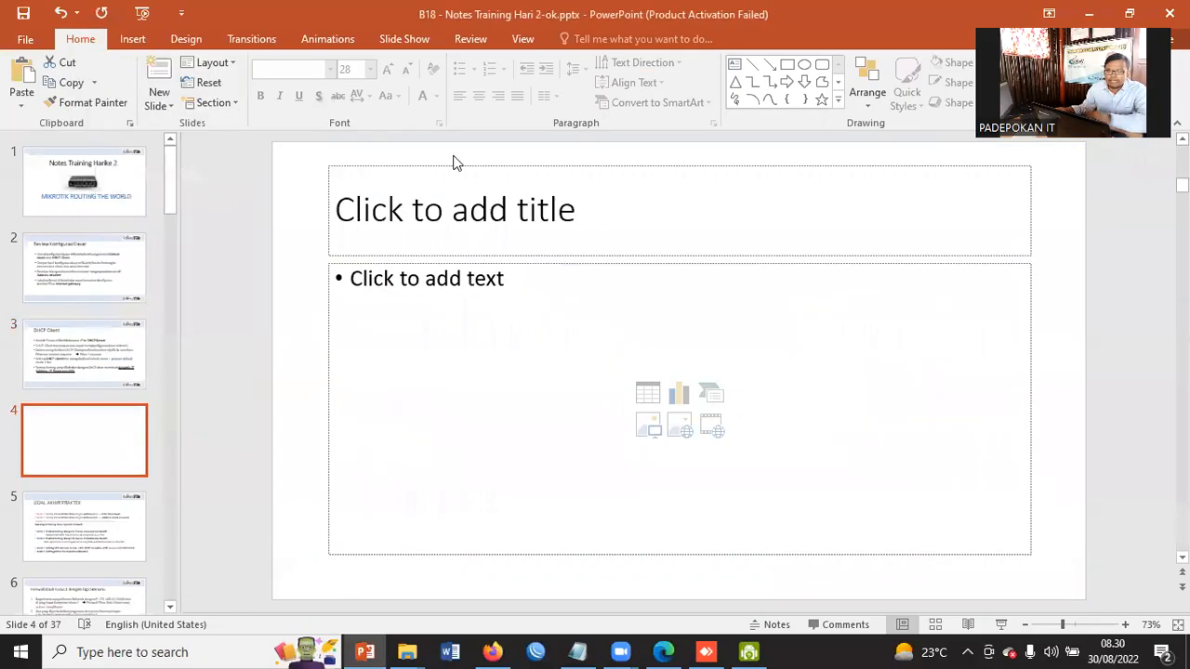
# Title the new slide Praktek
pyautogui.click(425, 201)
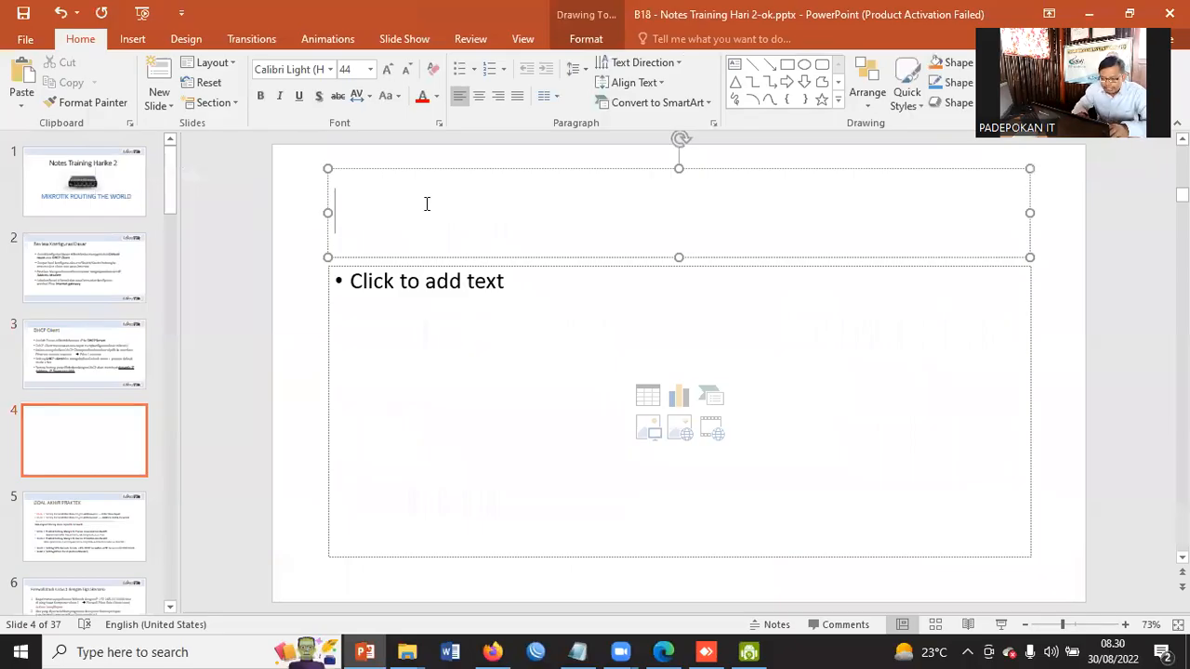
pyautogui.write('Praktek')
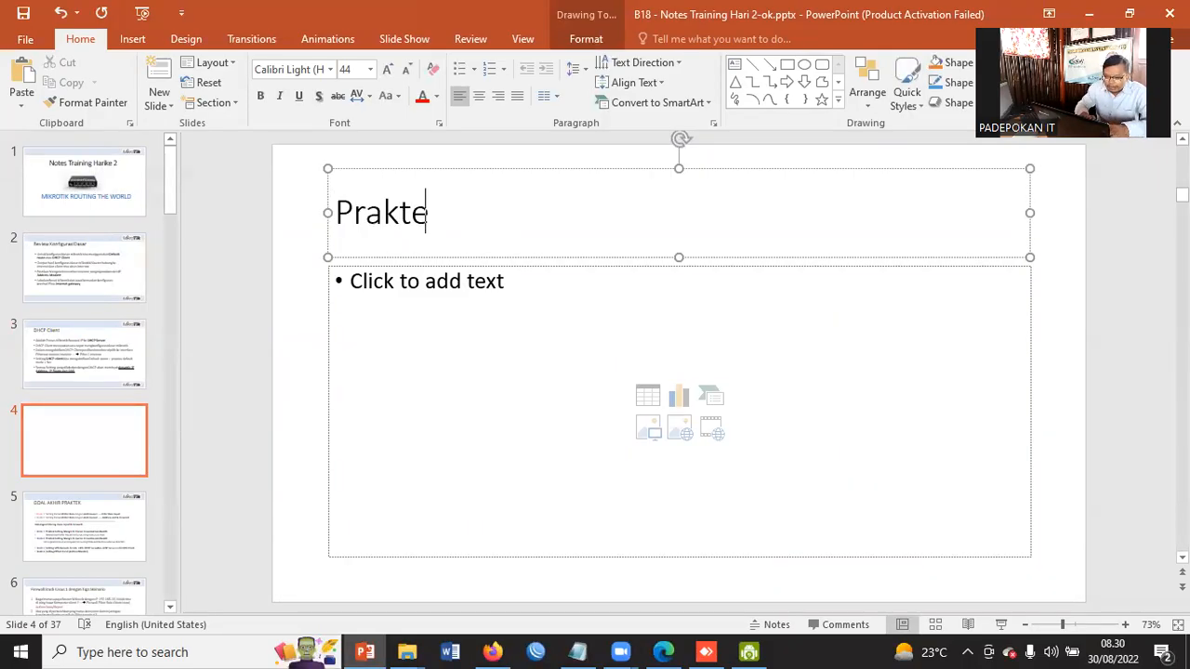
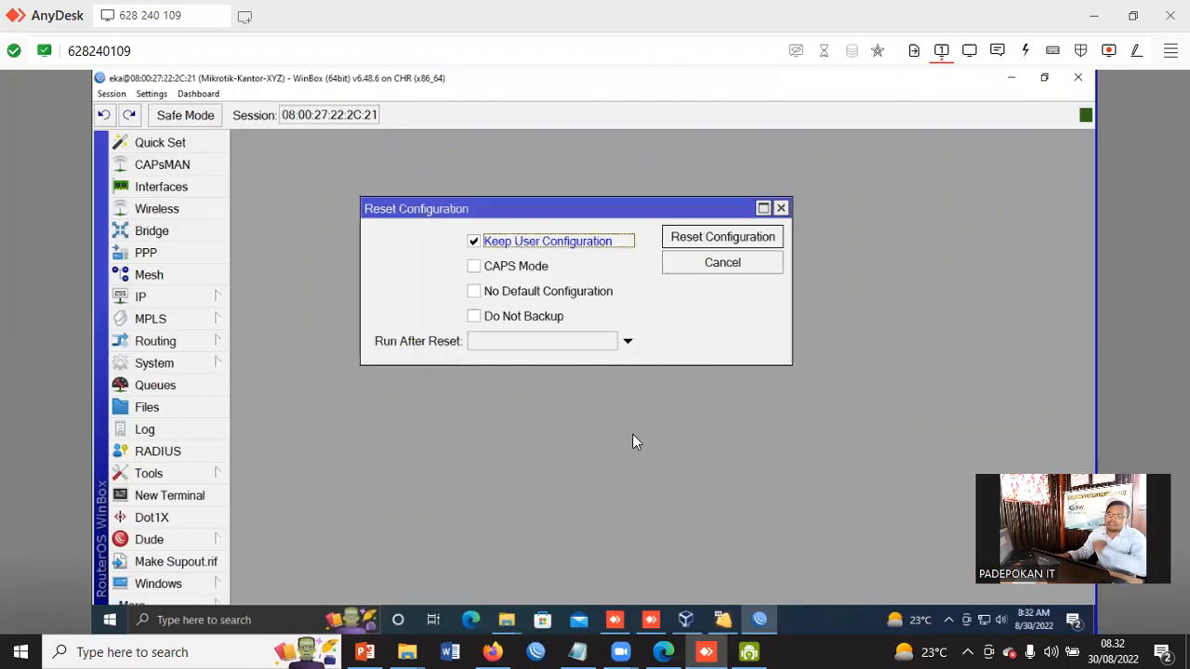
# Open the router's user list to review the existing user accounts, then close it
pyautogui.click(154, 362)
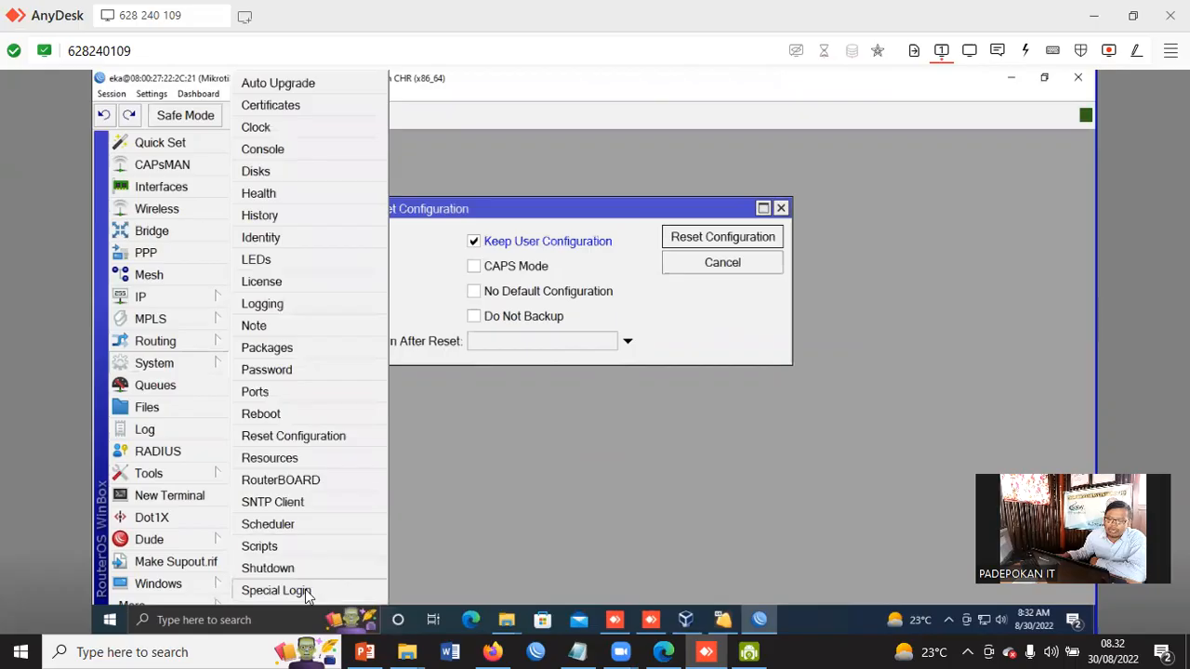
pyautogui.click(154, 95)
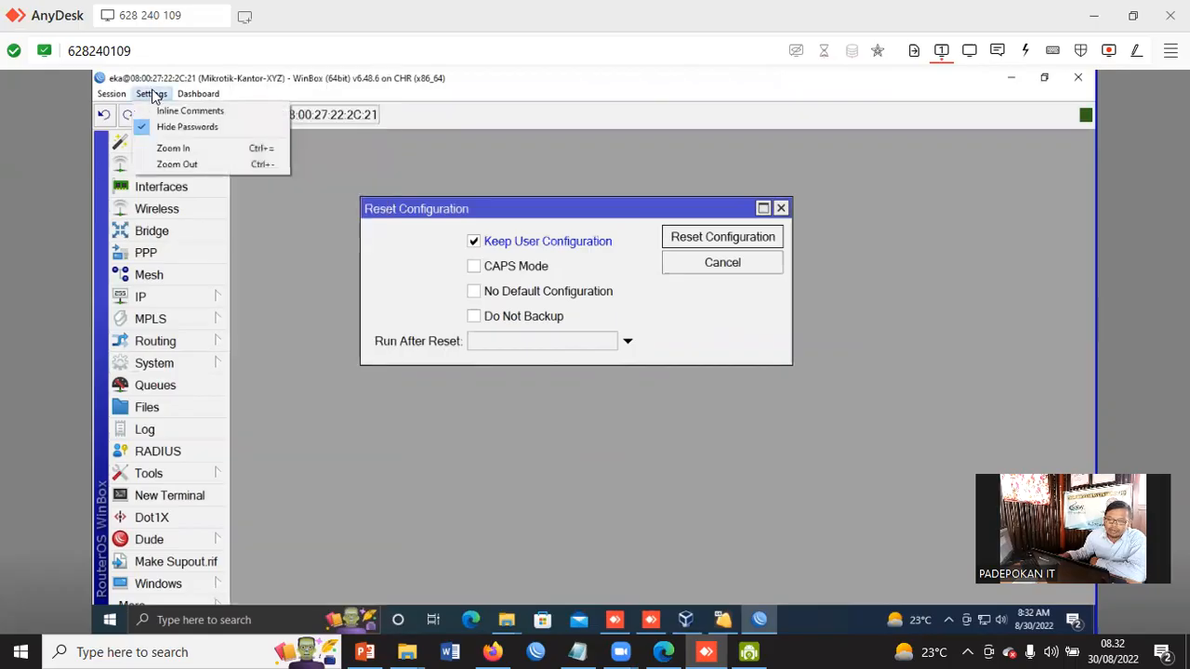
pyautogui.click(191, 164)
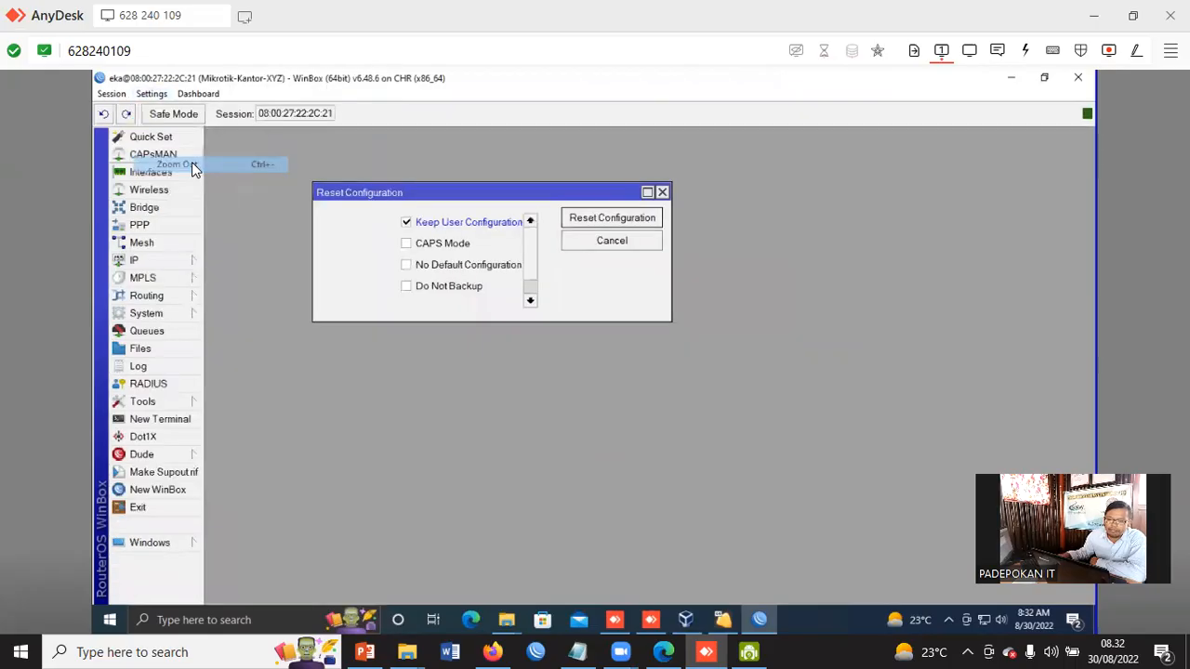
pyautogui.click(149, 316)
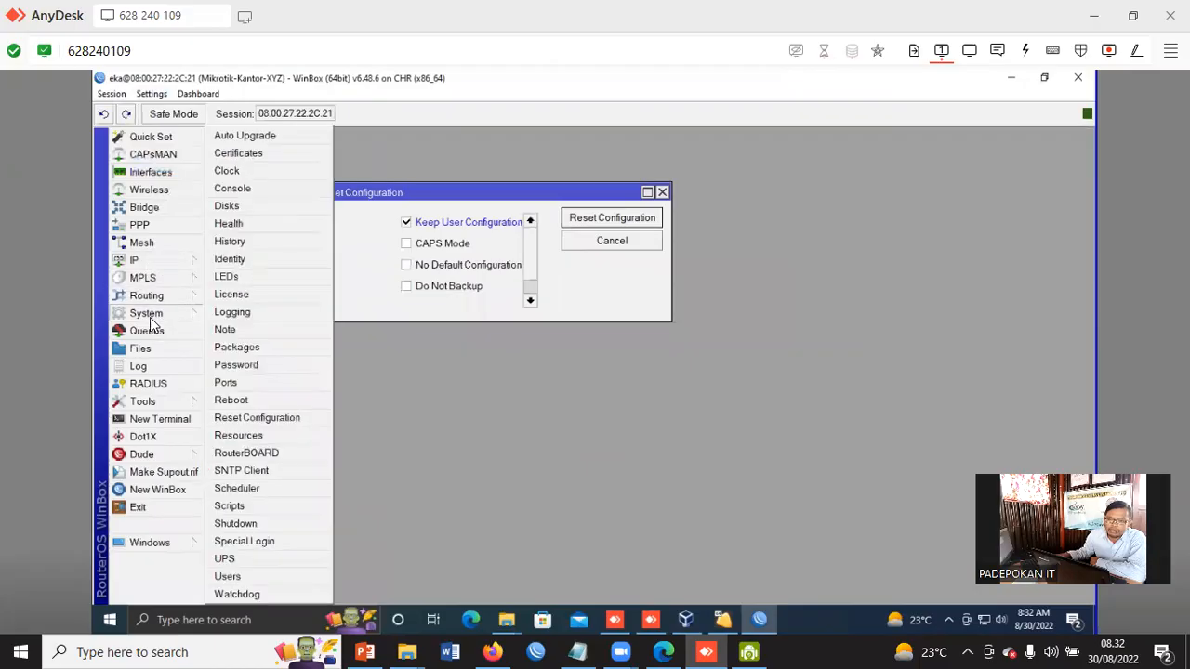
pyautogui.click(228, 577)
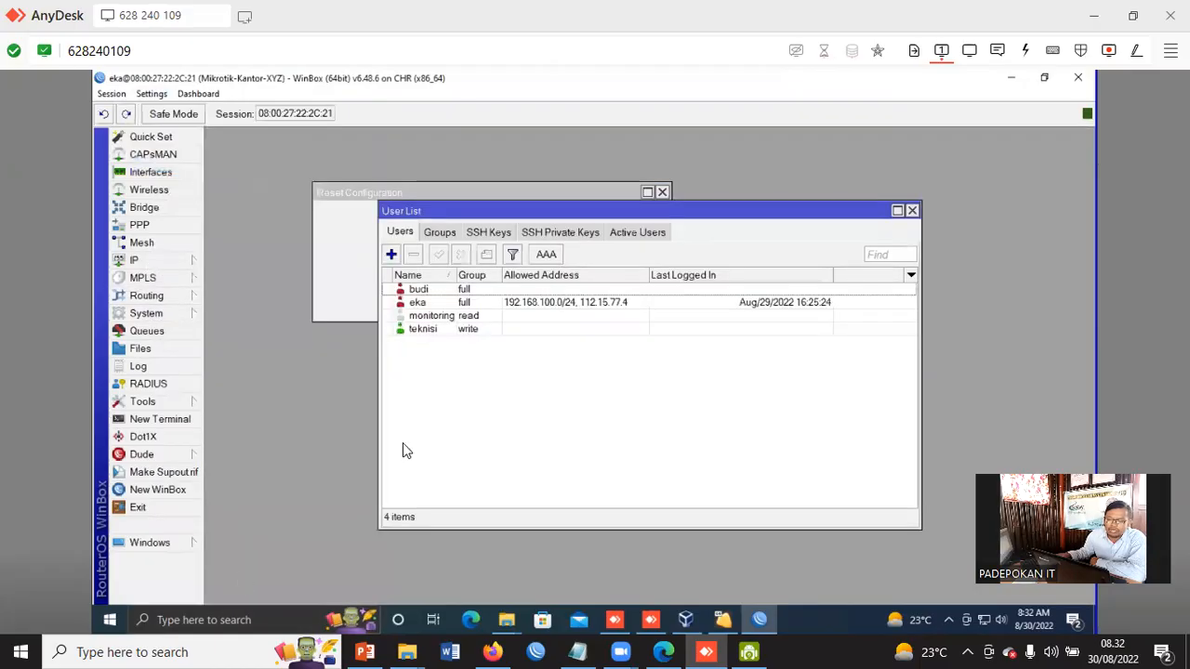
pyautogui.click(431, 327)
pyautogui.click(430, 316)
pyautogui.click(427, 303)
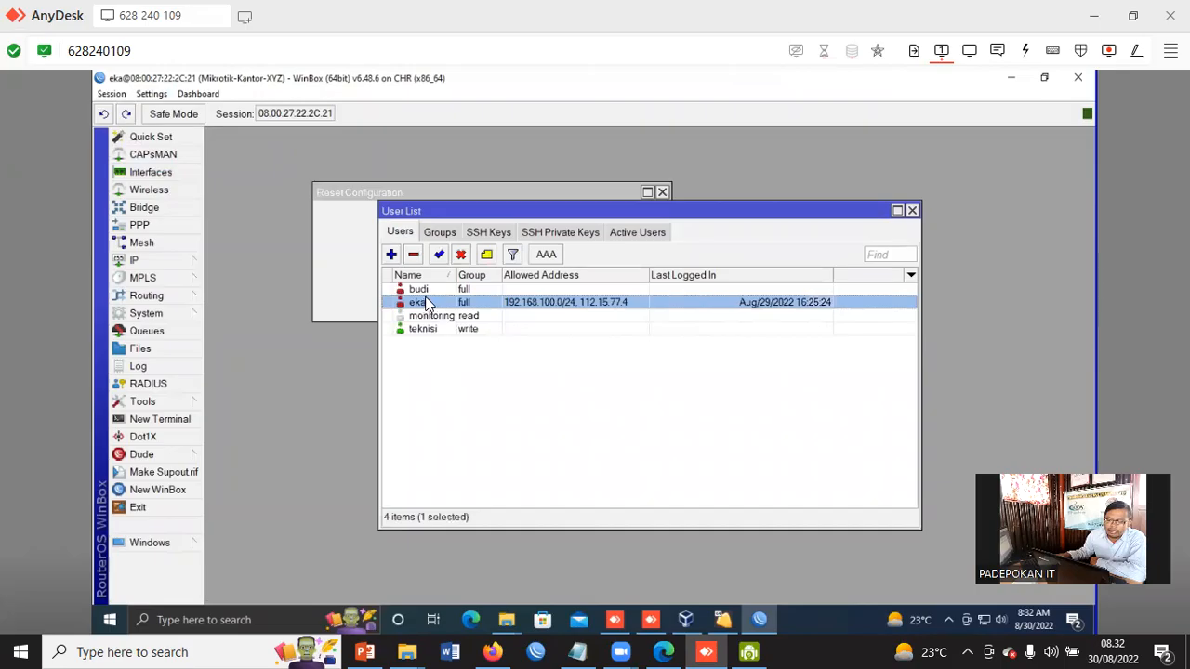
pyautogui.moveTo(534, 212); pyautogui.dragTo(521, 308)
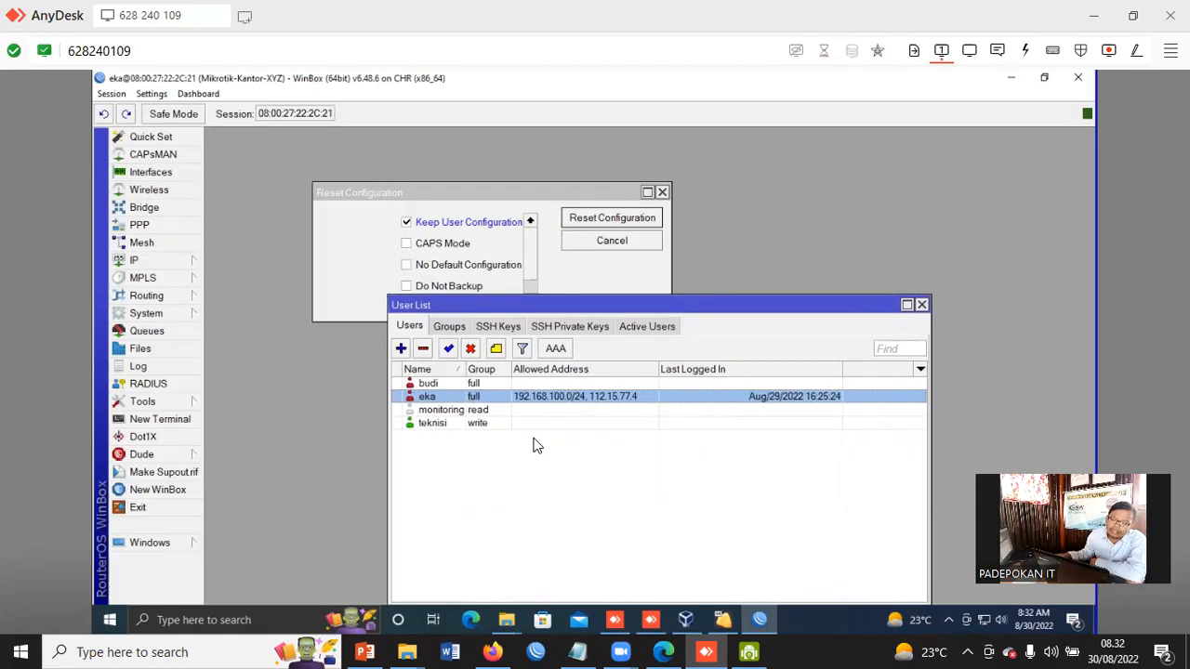
pyautogui.click(922, 305)
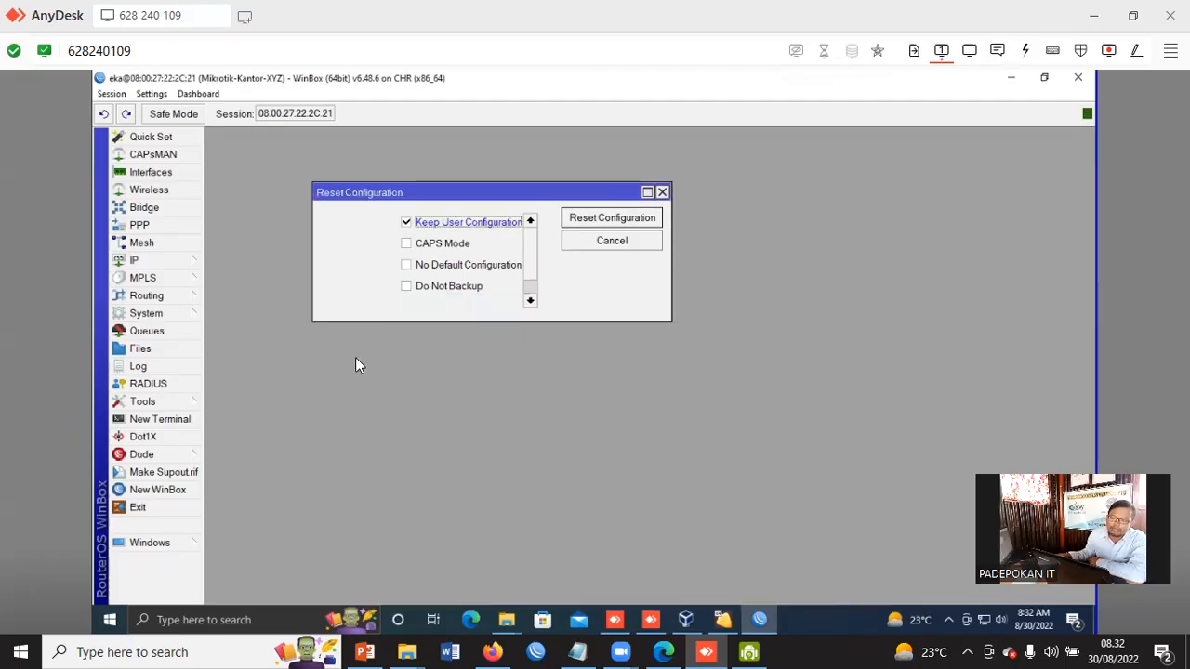
# In the Reset Configuration dialog, leave Keep User Configuration and CAPS Mode off and turn on No Default Configuration
pyautogui.click(406, 223)
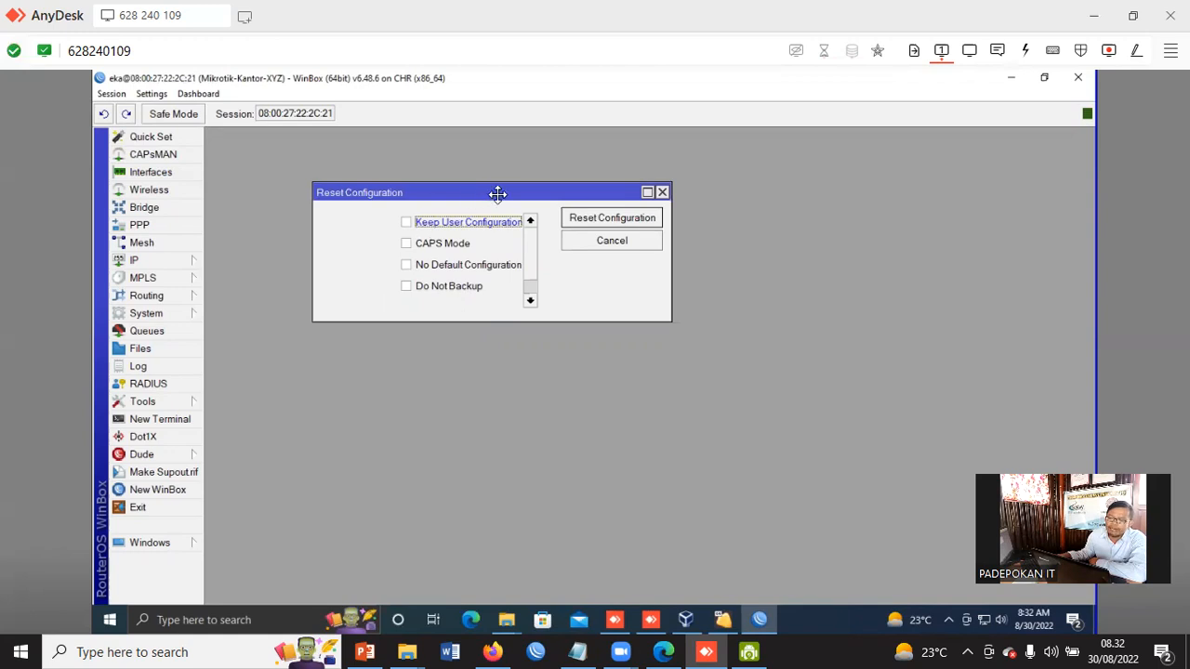
pyautogui.moveTo(489, 192); pyautogui.dragTo(533, 195)
pyautogui.moveTo(711, 321); pyautogui.dragTo(870, 398)
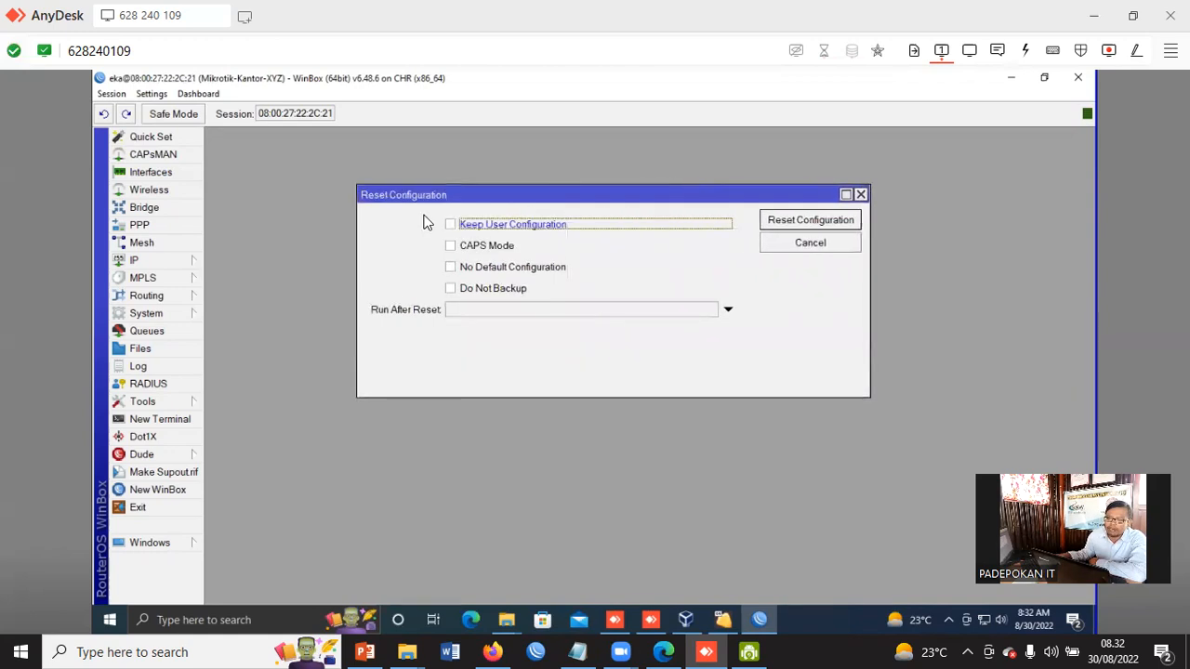
pyautogui.click(454, 247)
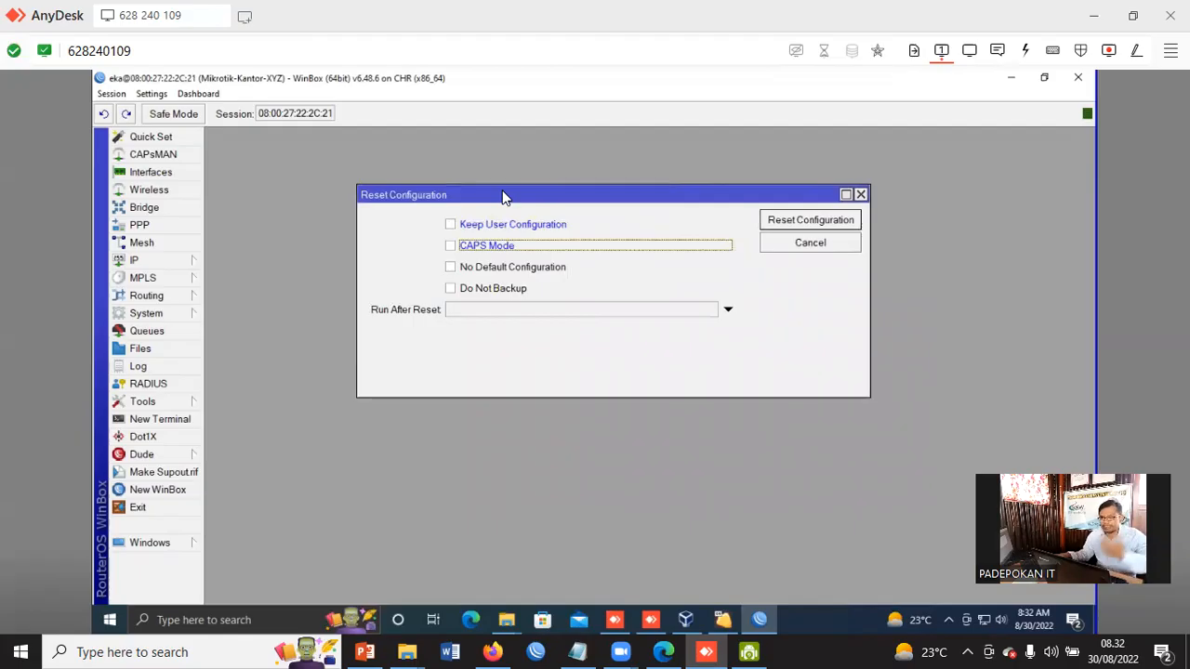
pyautogui.click(451, 270)
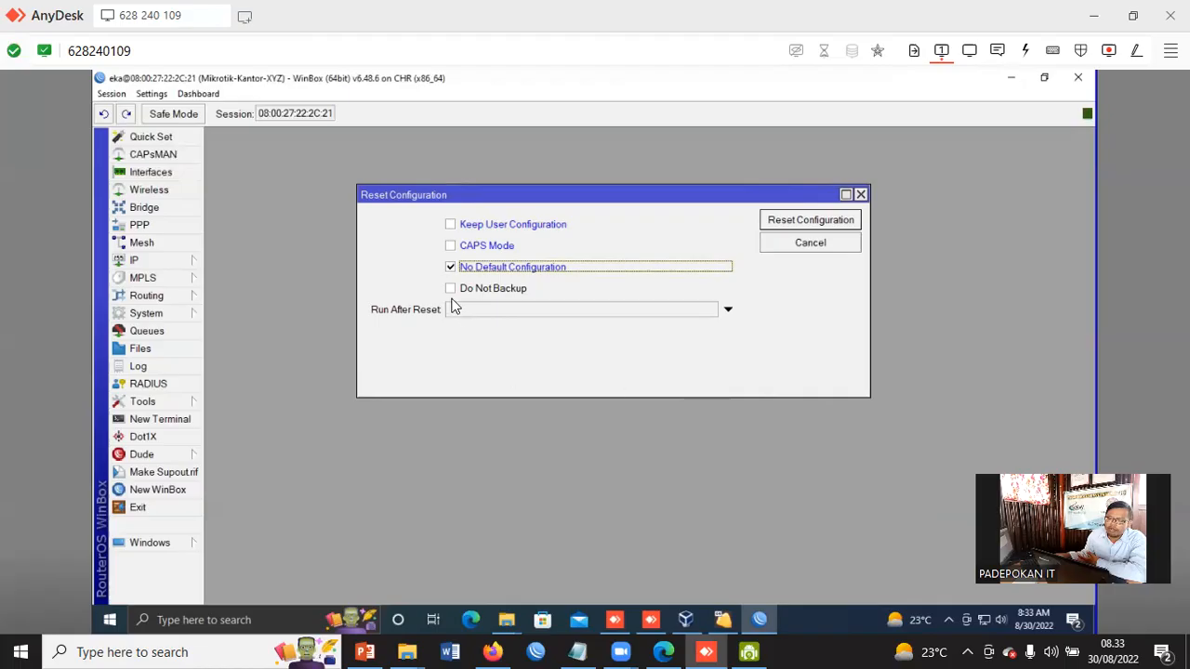
pyautogui.click(450, 224)
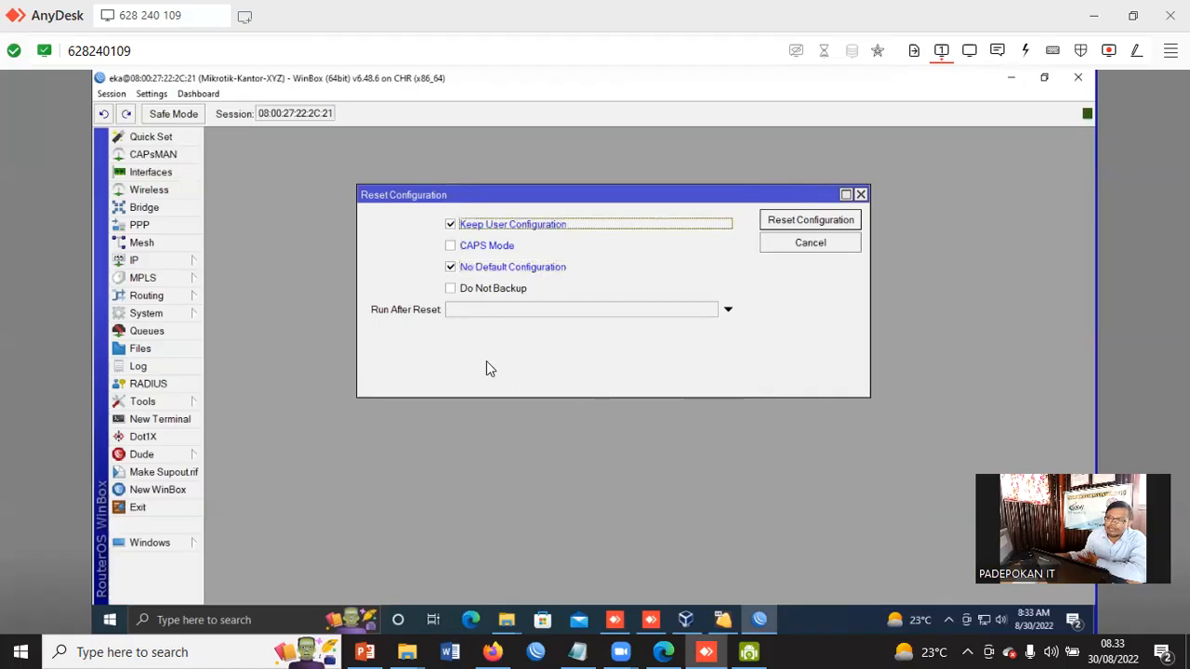
pyautogui.click(451, 226)
pyautogui.click(451, 268)
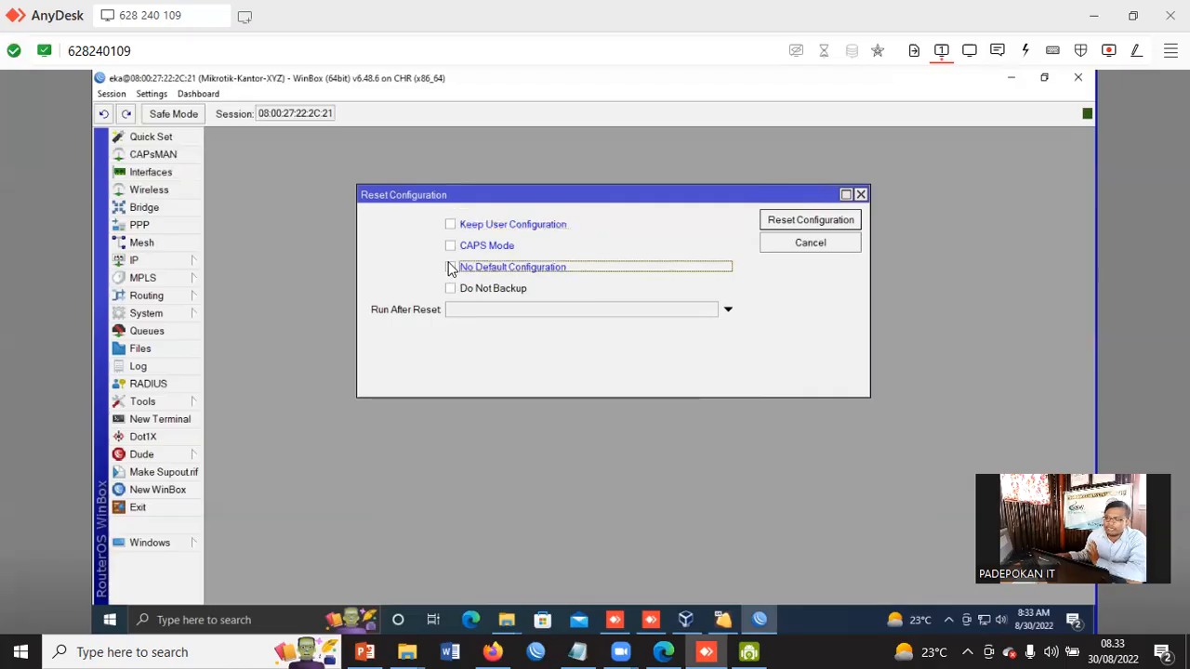
pyautogui.click(467, 228)
pyautogui.click(471, 268)
pyautogui.click(472, 226)
pyautogui.click(464, 267)
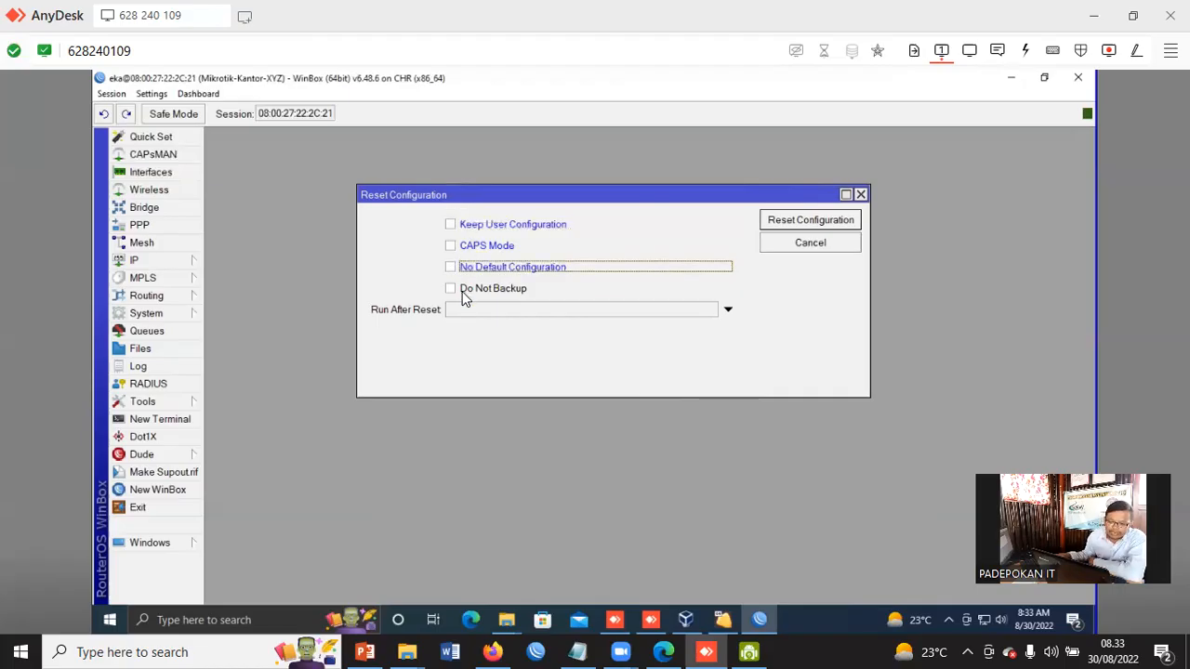
pyautogui.click(454, 267)
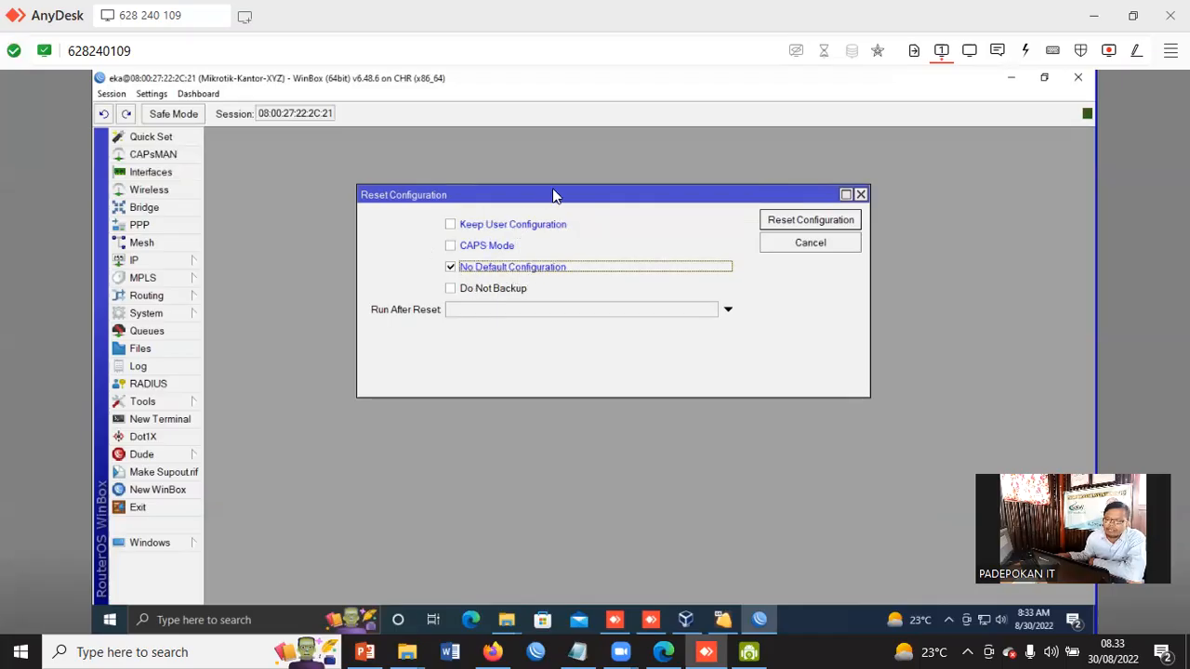
pyautogui.moveTo(569, 201); pyautogui.dragTo(531, 210)
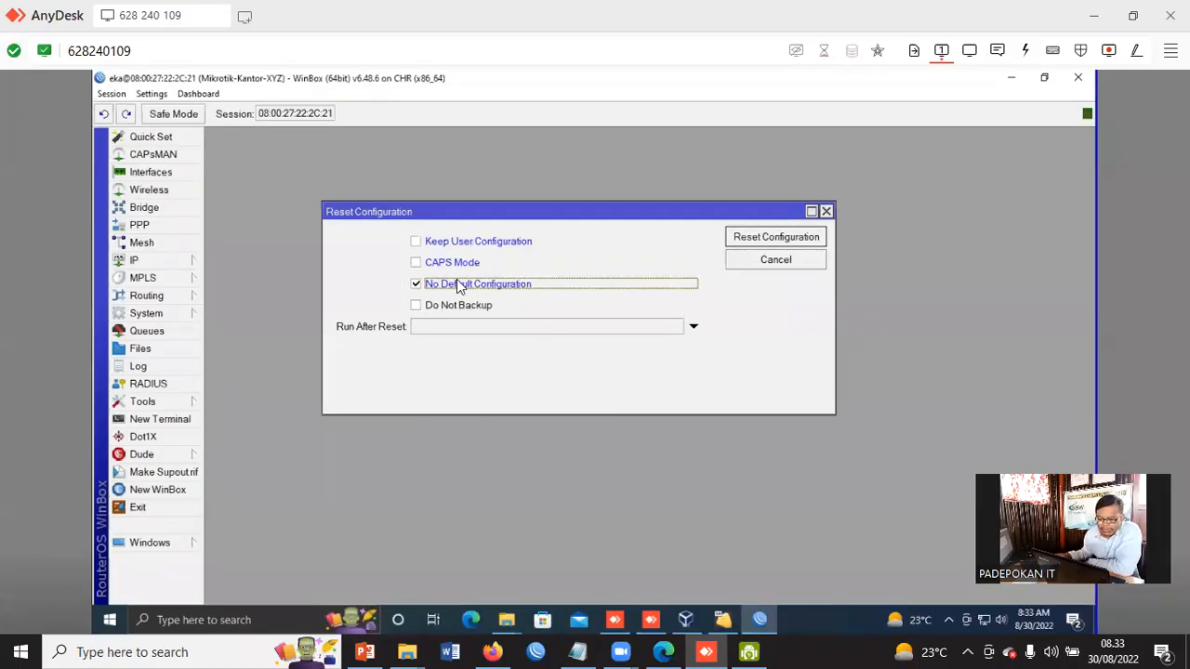
# Run the configuration reset and confirm the reset and reboot
pyautogui.click(804, 239)
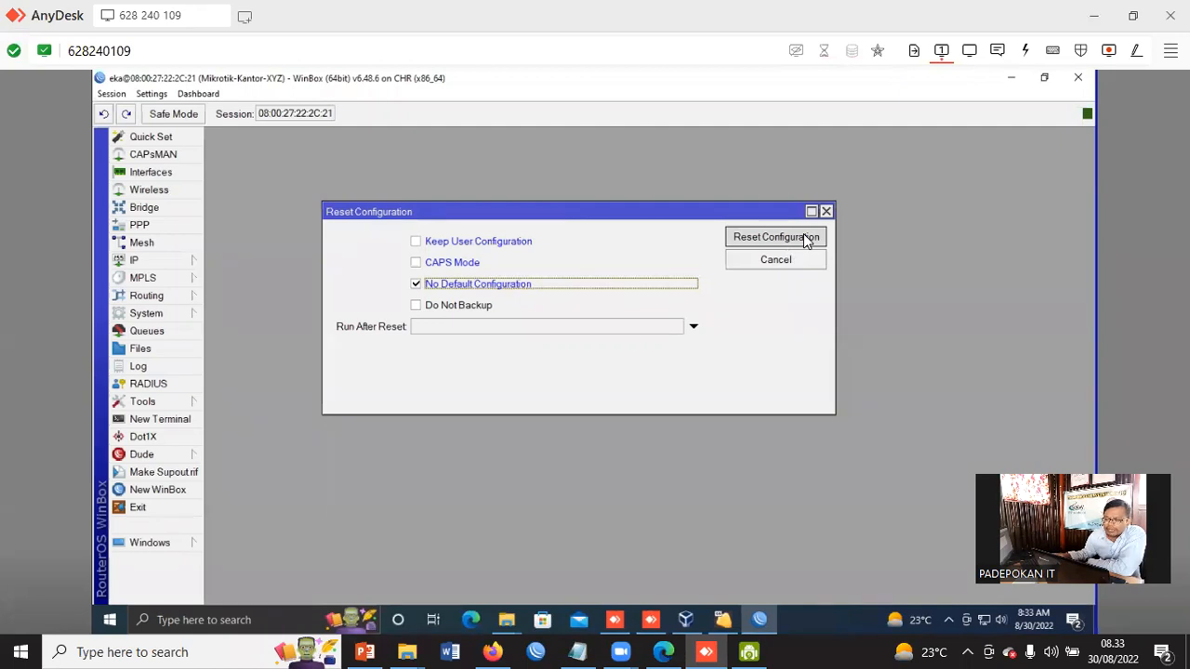
pyautogui.moveTo(631, 307); pyautogui.dragTo(588, 383)
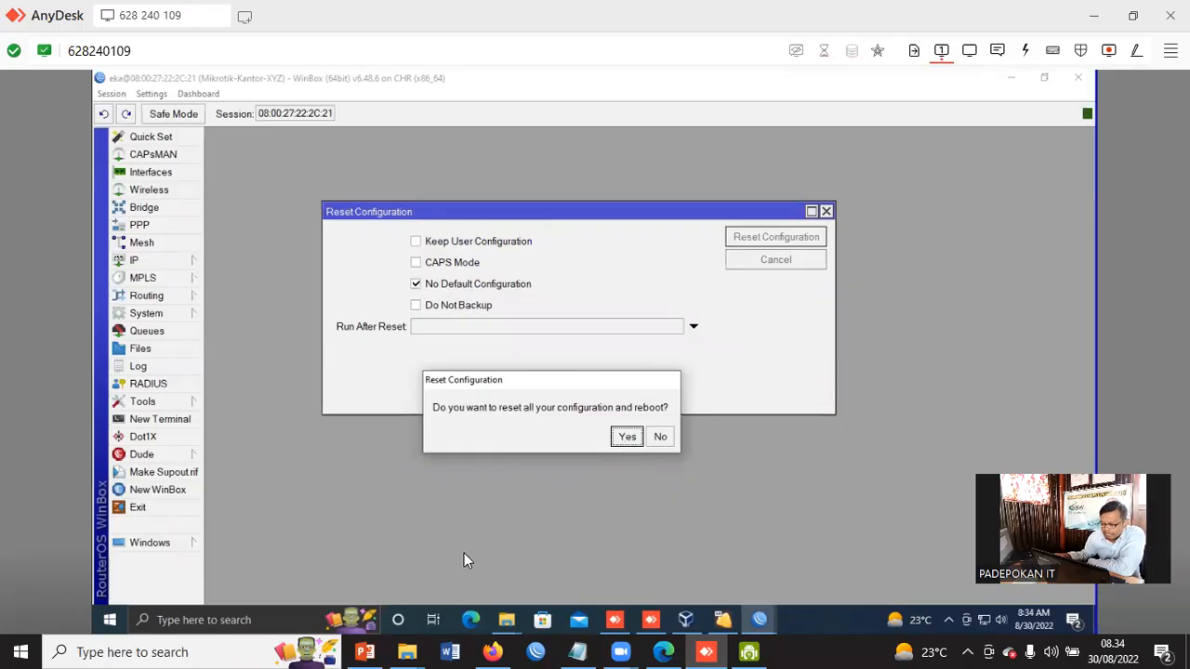
pyautogui.click(624, 443)
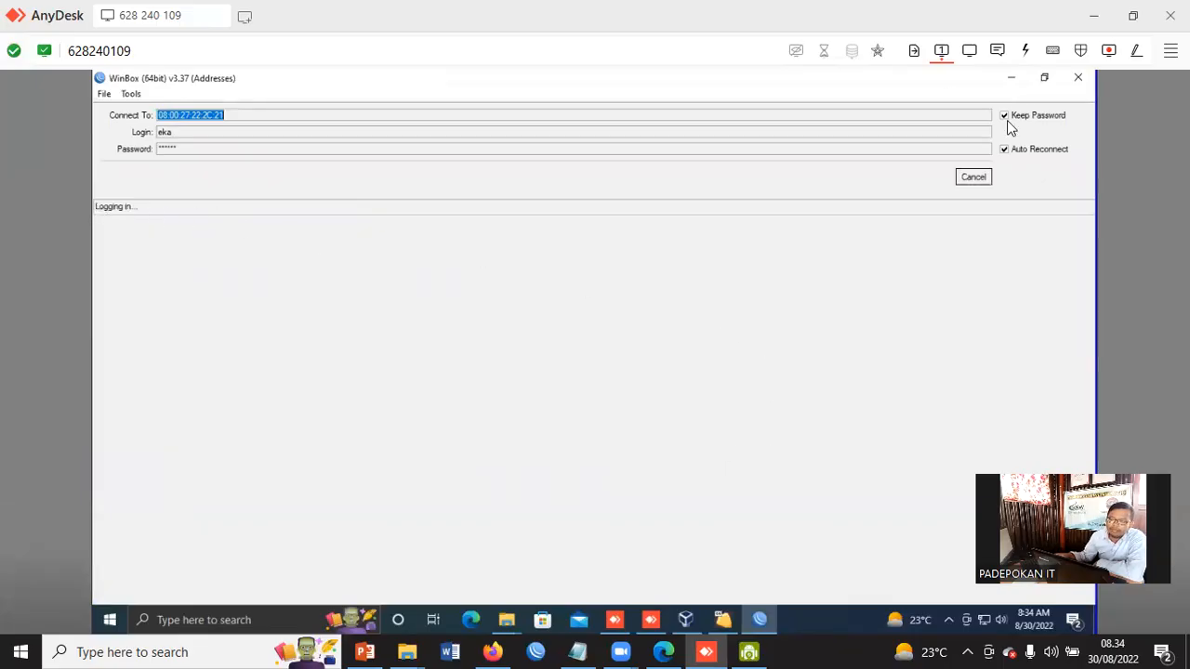
# Cancel the auto-reconnect and log in to the reset router from the neighbors list as admin with an empty password
pyautogui.click(973, 178)
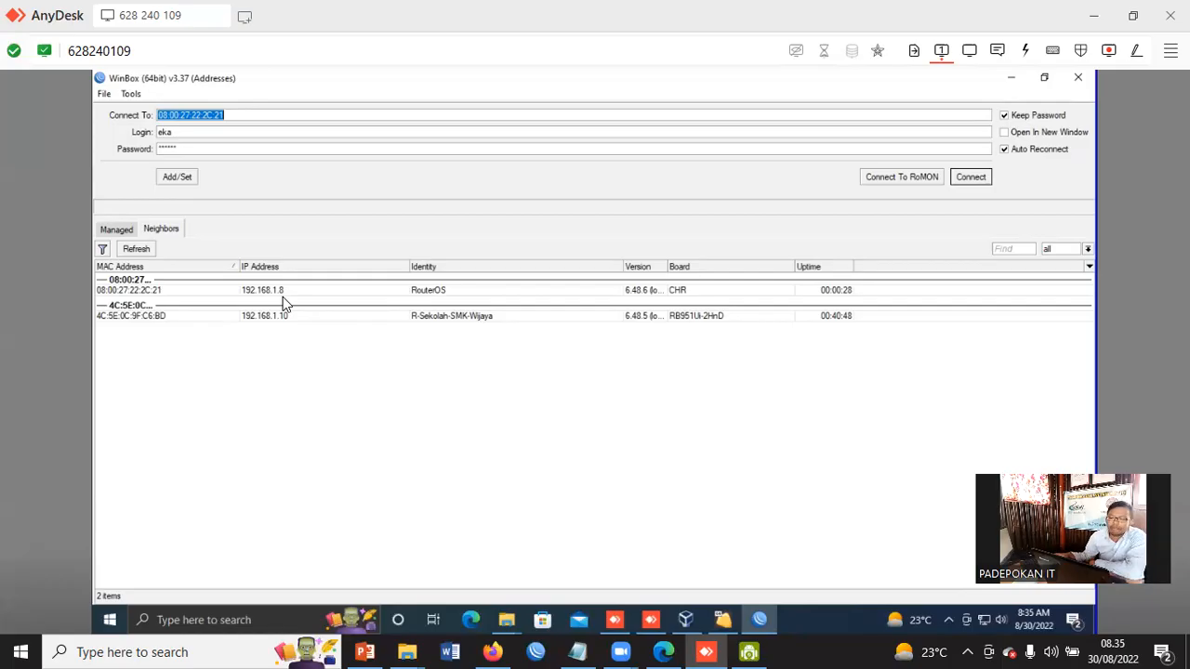
pyautogui.click(111, 291)
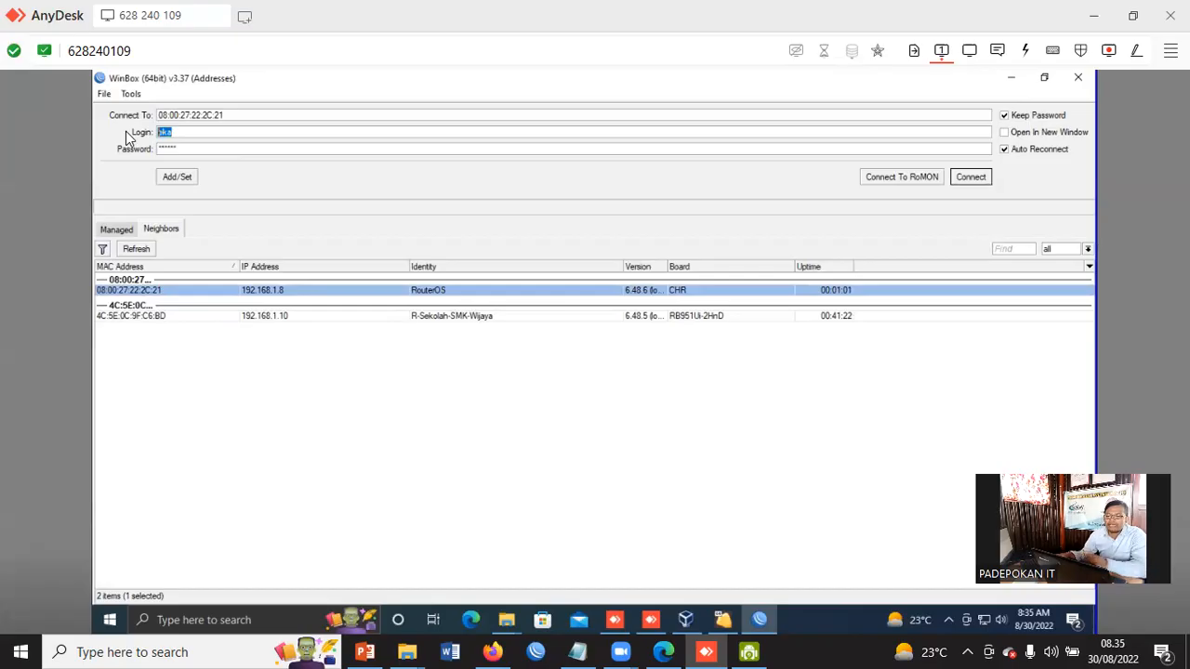
pyautogui.write('ad')
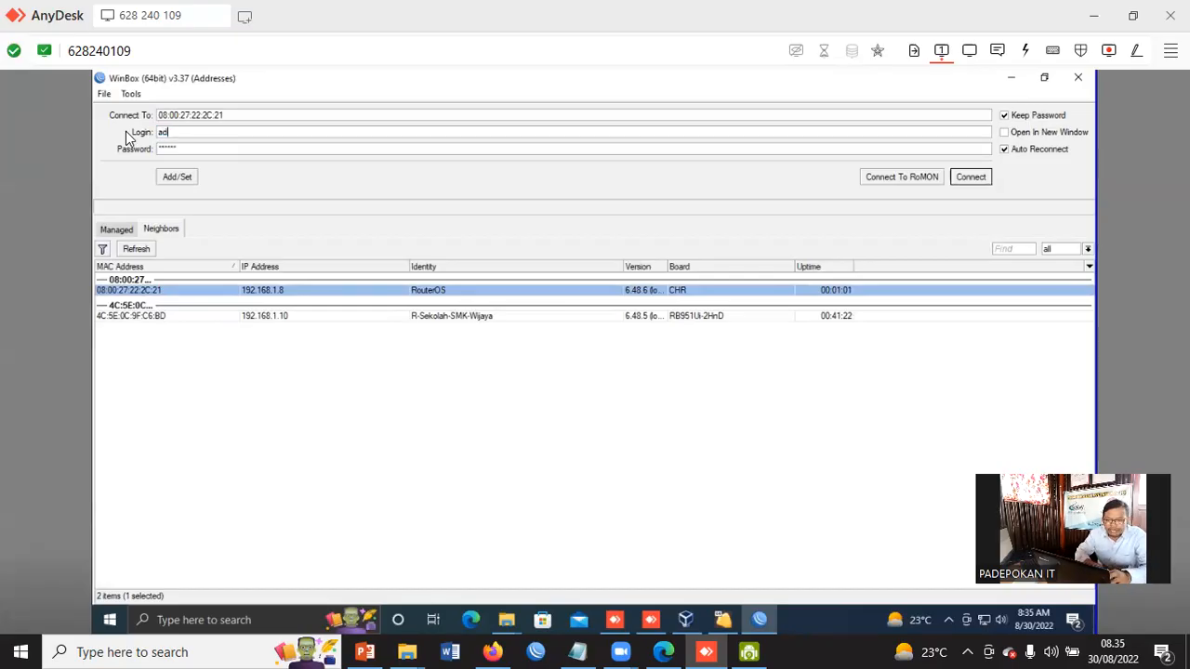
pyautogui.write('min')
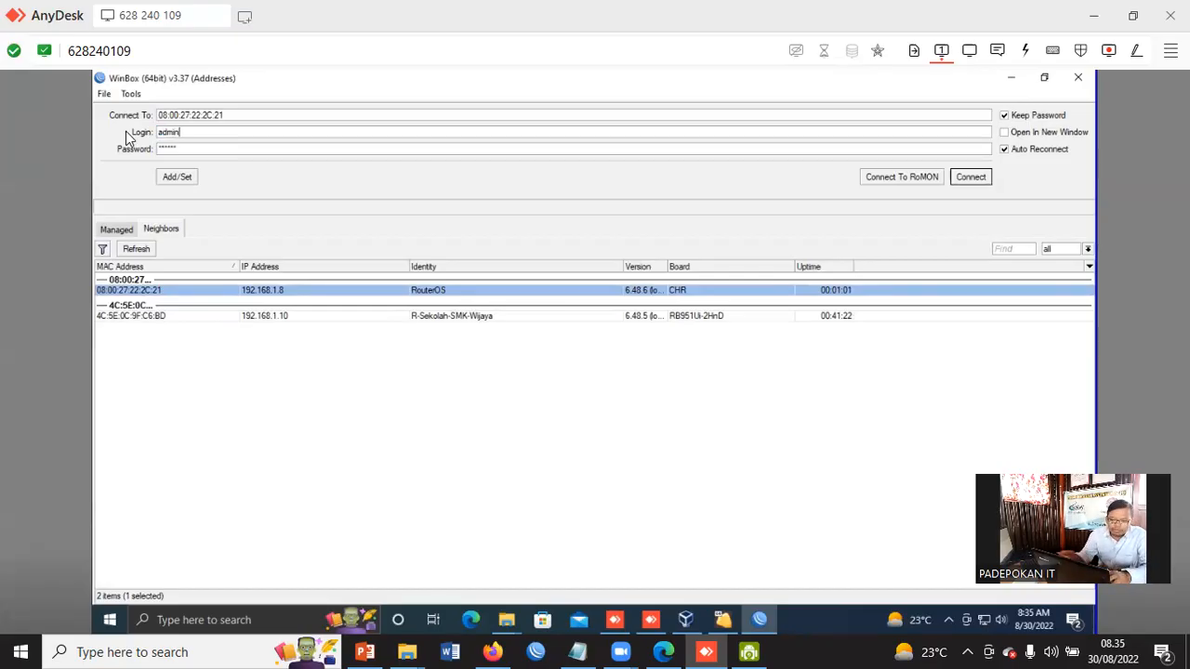
pyautogui.press('Tab')
pyautogui.press('BackSpace')
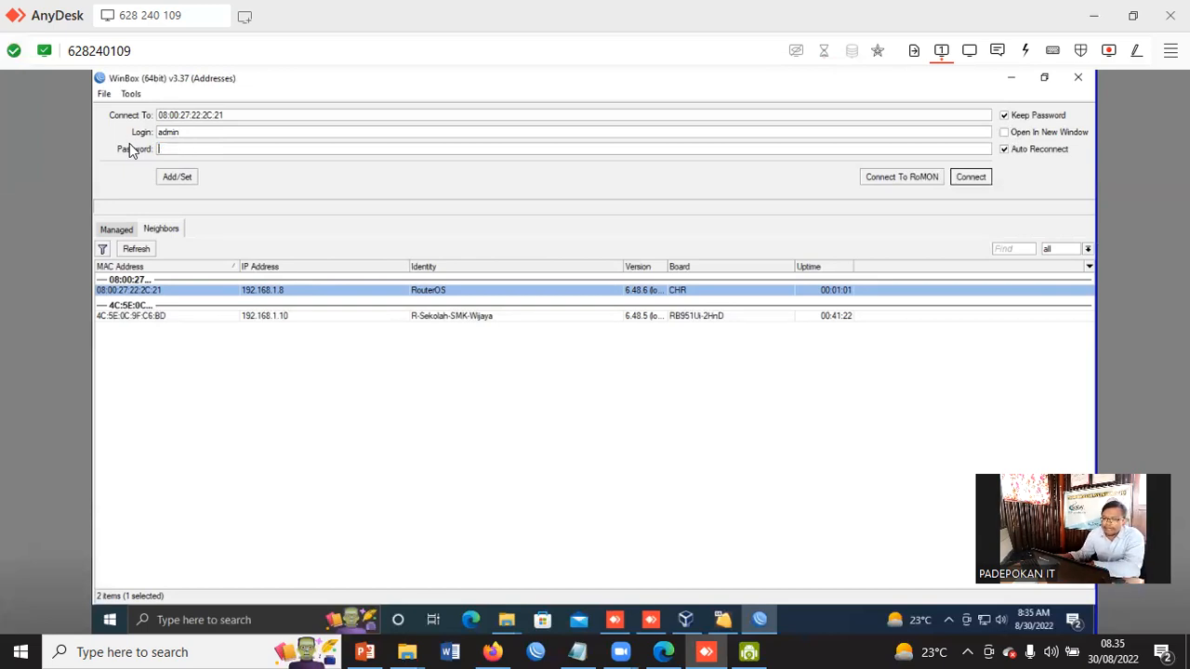
pyautogui.click(967, 178)
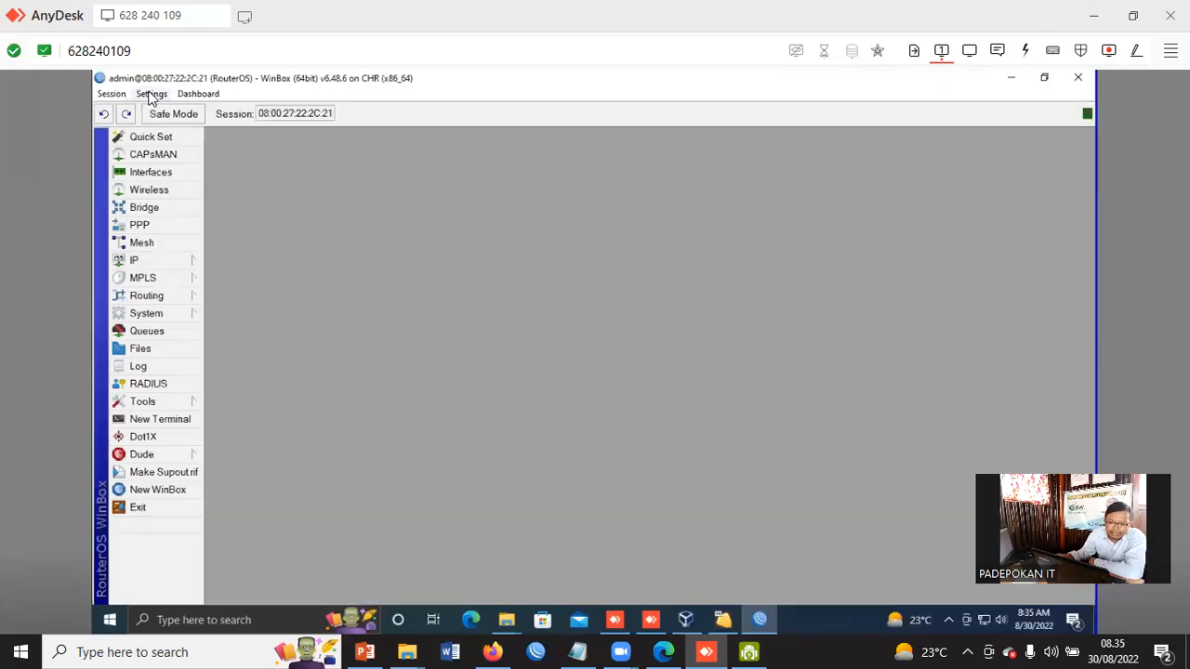
# Open the user list to check the accounts remaining after the reset, then close it
pyautogui.click(155, 316)
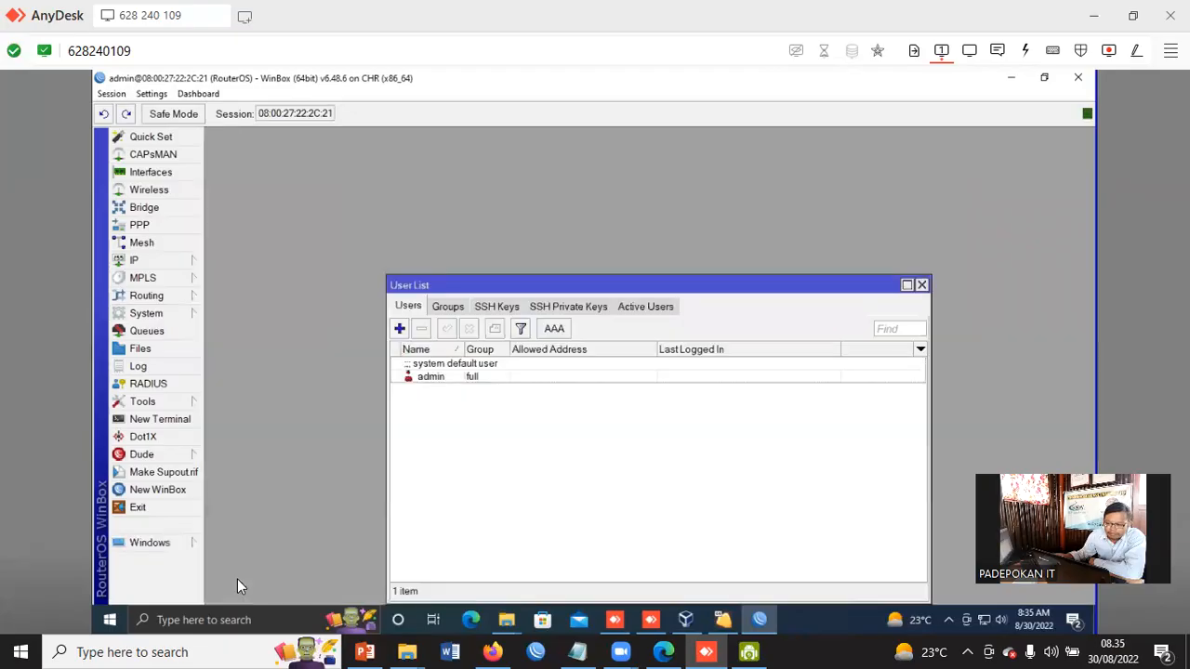
pyautogui.moveTo(751, 294); pyautogui.dragTo(737, 204)
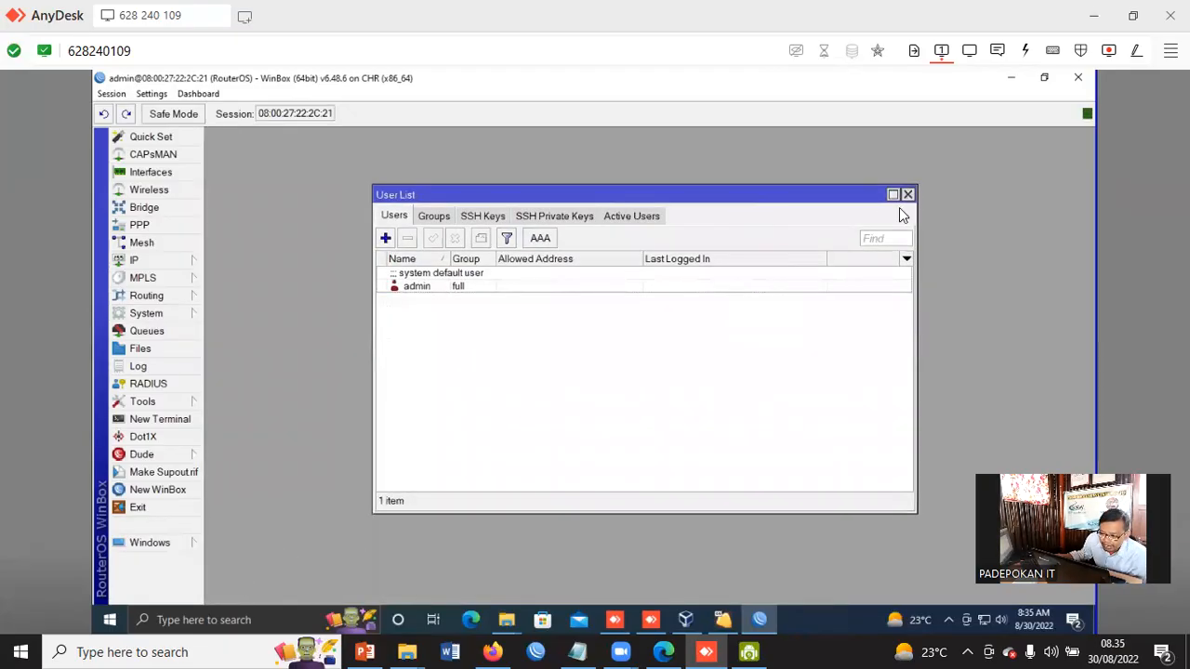
pyautogui.click(149, 95)
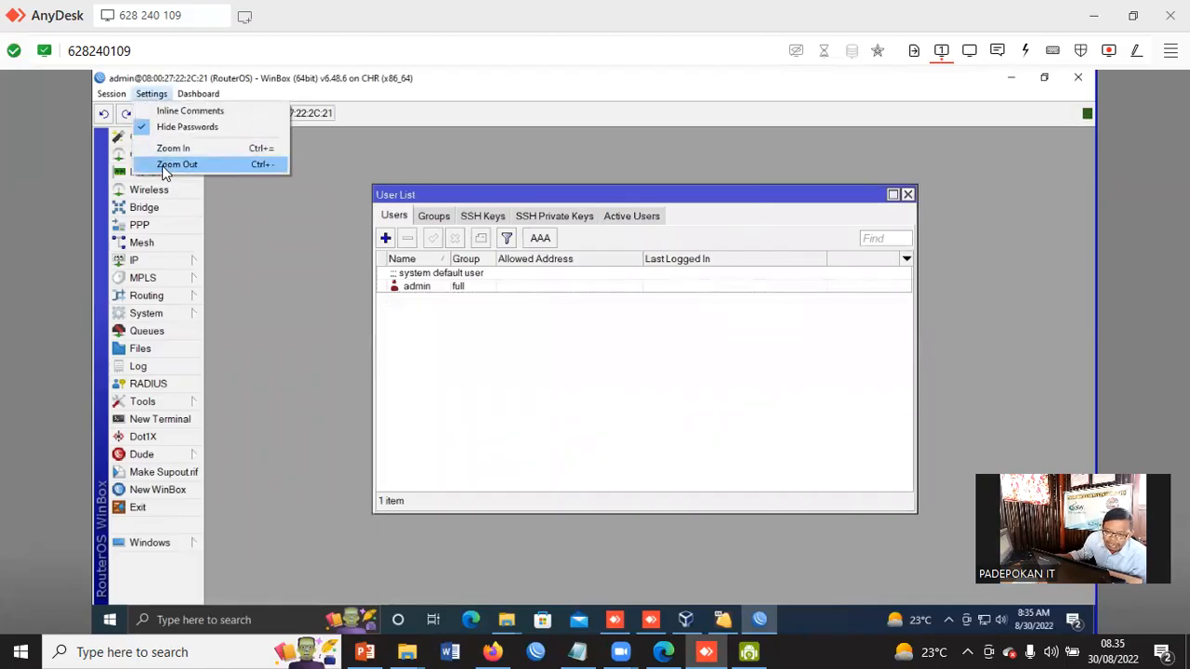
pyautogui.click(213, 151)
pyautogui.moveTo(558, 198); pyautogui.dragTo(502, 197)
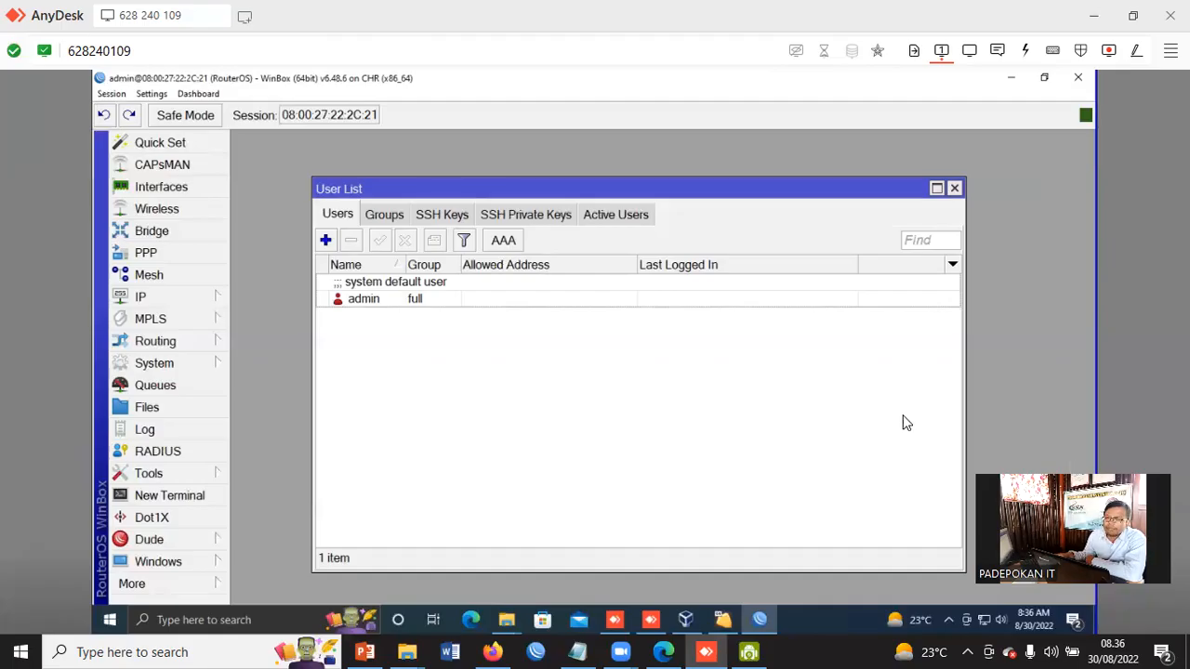
pyautogui.click(954, 189)
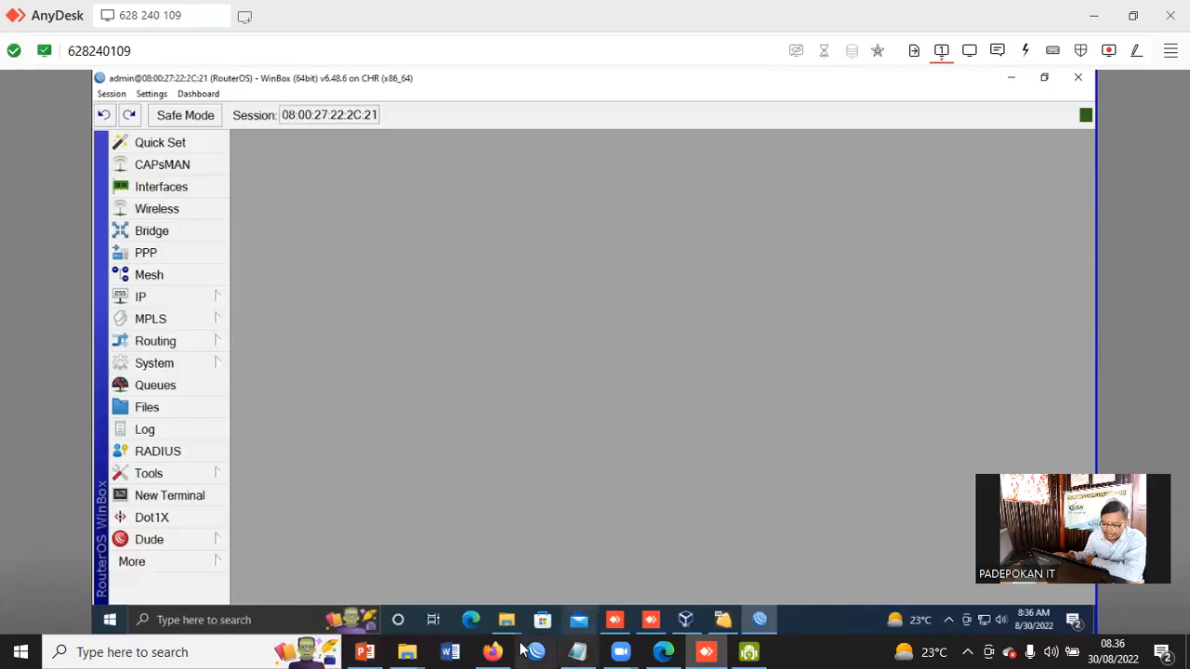
# Switch to PowerPoint, bold "System – Reset configuration" in list item 2, and start a third numbered item
pyautogui.click(365, 652)
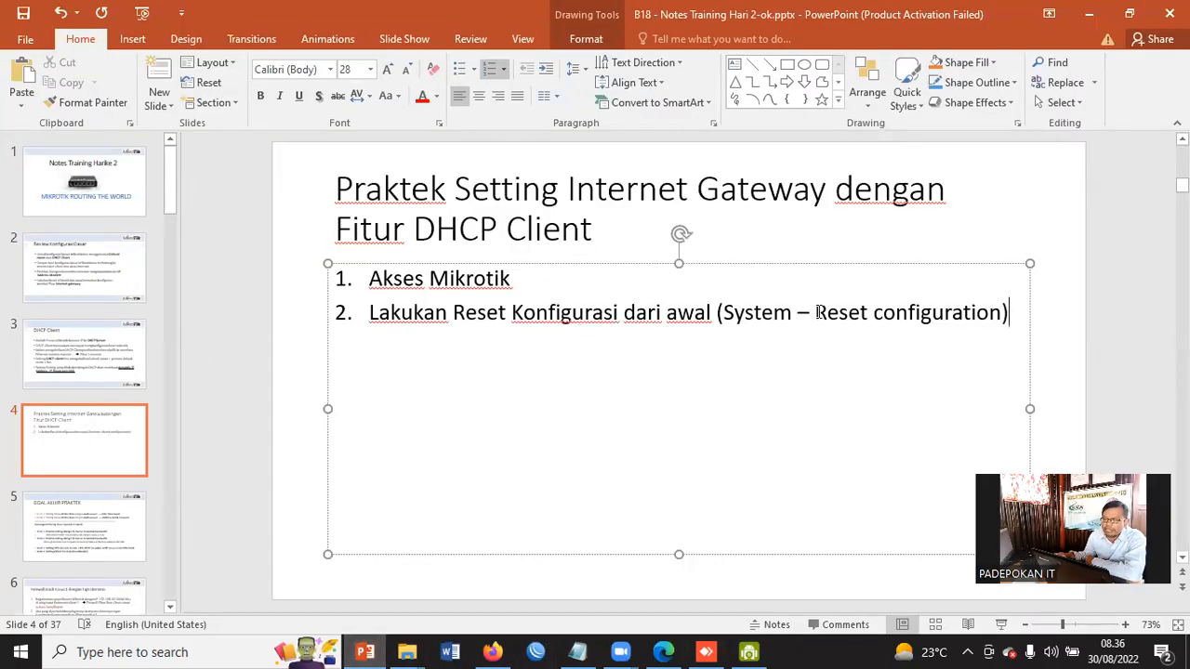
pyautogui.moveTo(722, 313); pyautogui.dragTo(1003, 344)
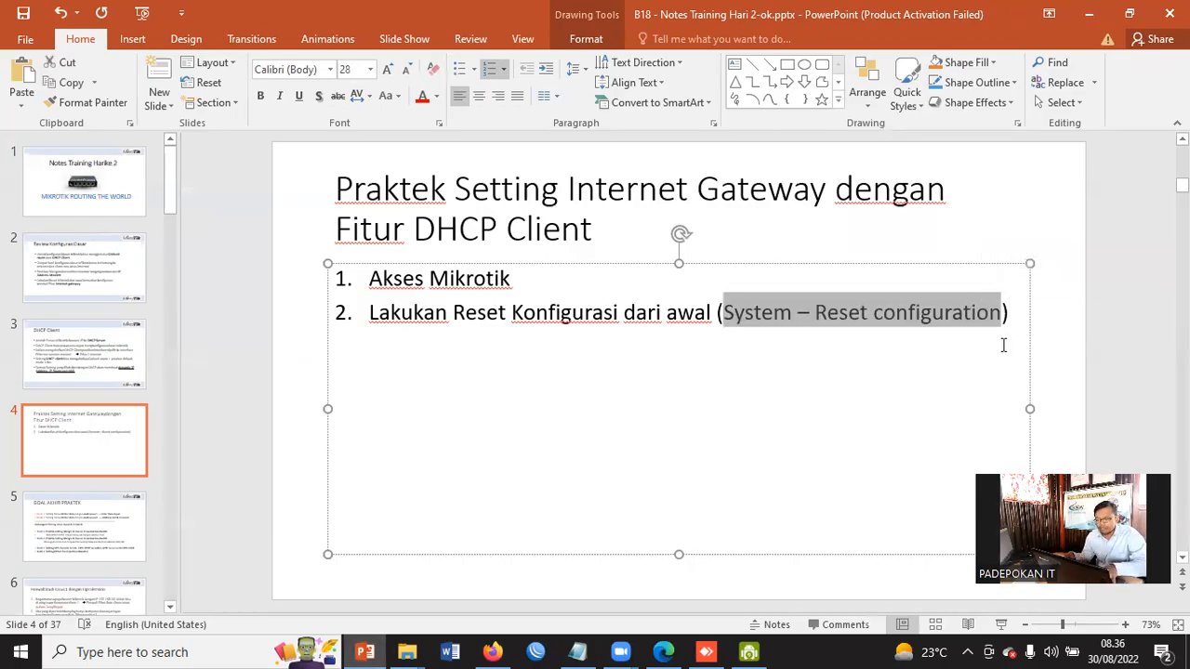
pyautogui.hotkey('ctrl', 'b')
pyautogui.click(1018, 318)
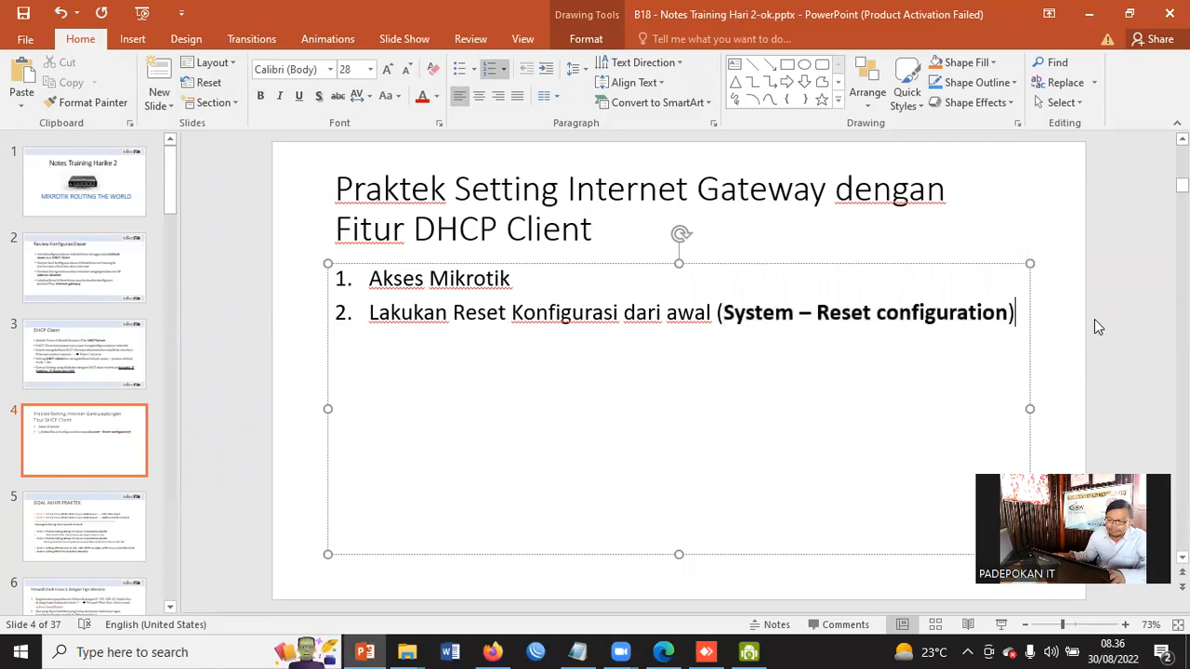
pyautogui.press('Return')
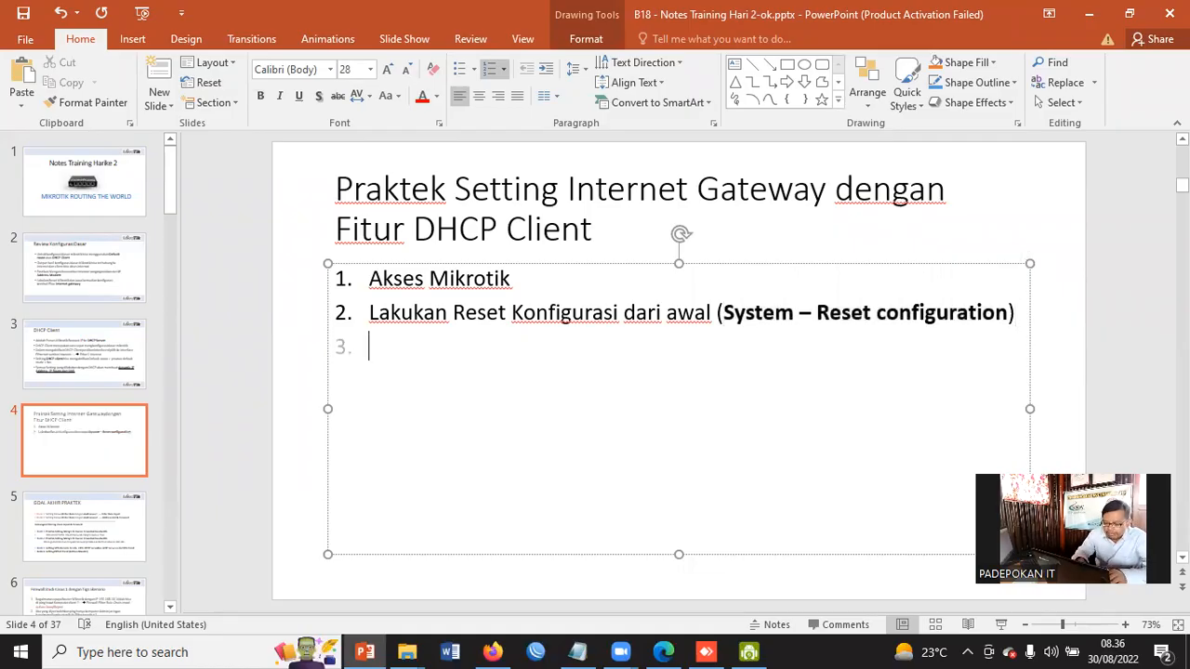
# Write the third list item as "Aktifkan Fitur DHCP Client (IP – DHCP Client)"
pyautogui.write('Akti')
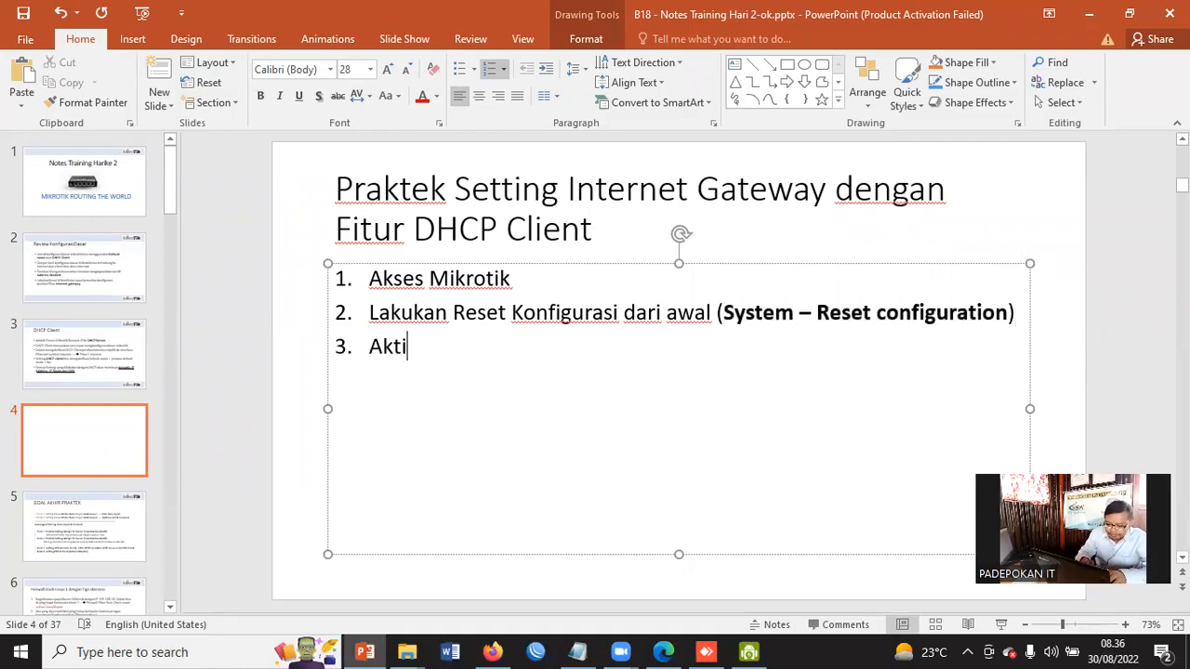
pyautogui.write('fkan Fi')
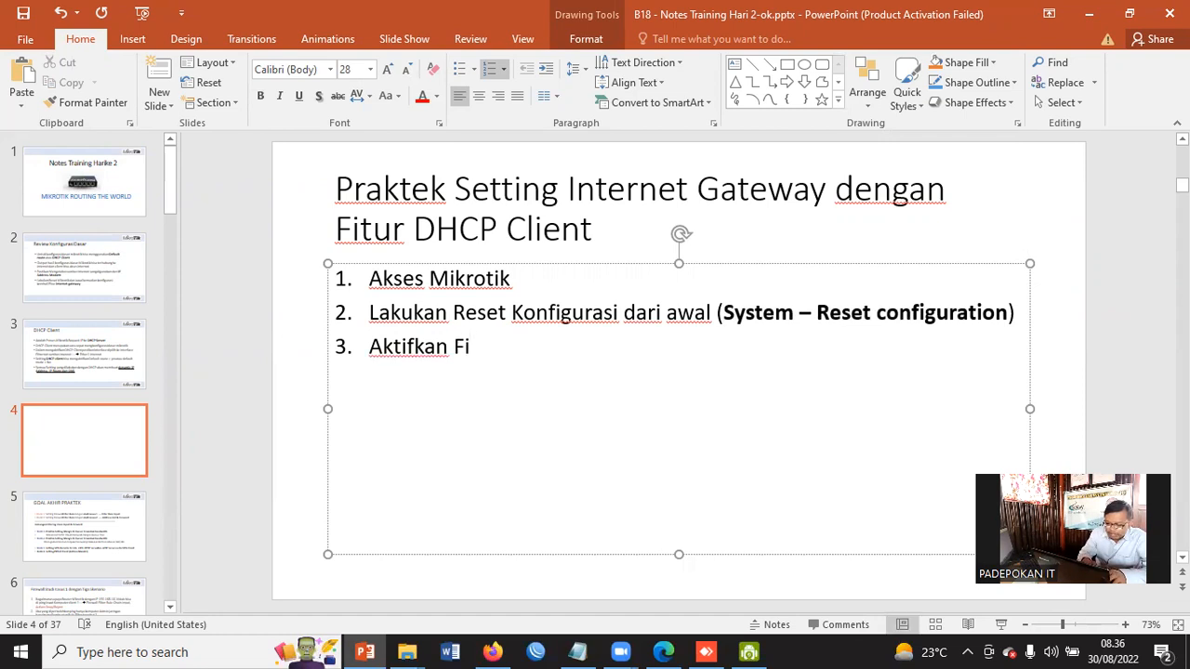
pyautogui.write('tur DHC')
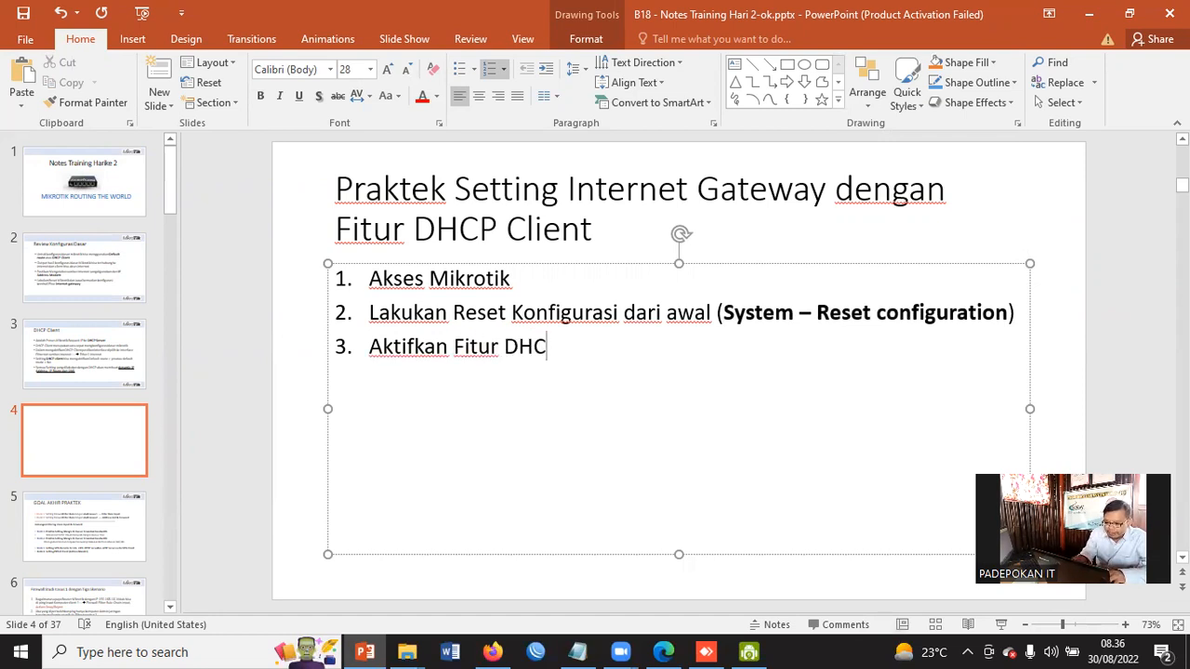
pyautogui.write('P Clien')
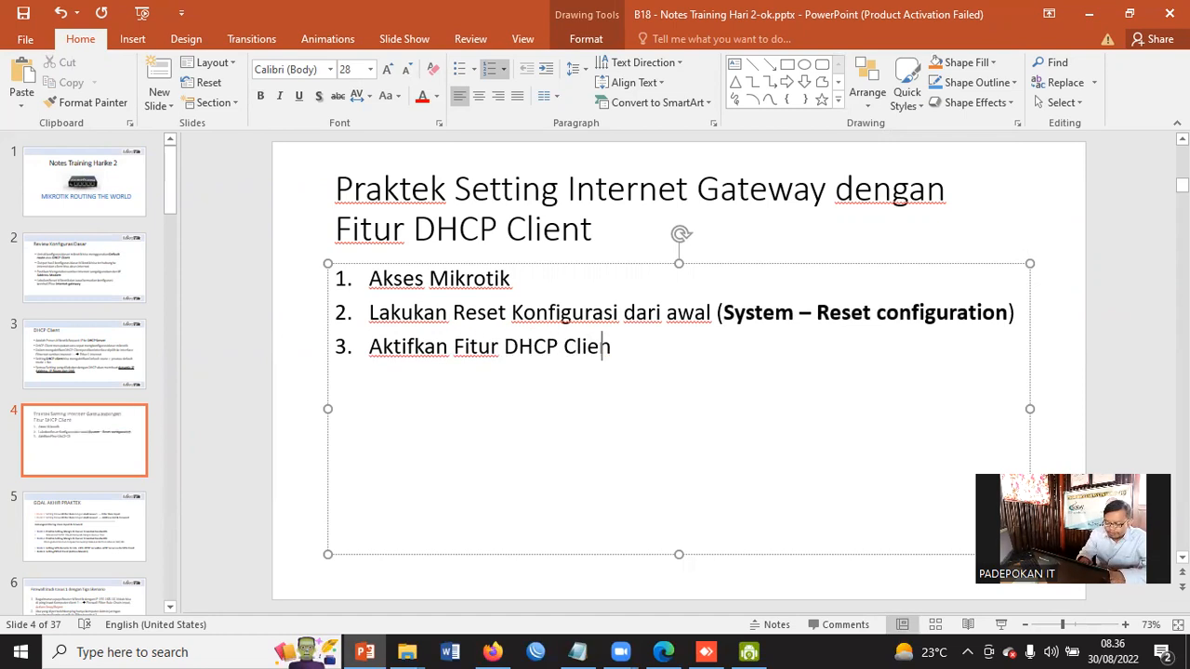
pyautogui.write('t (')
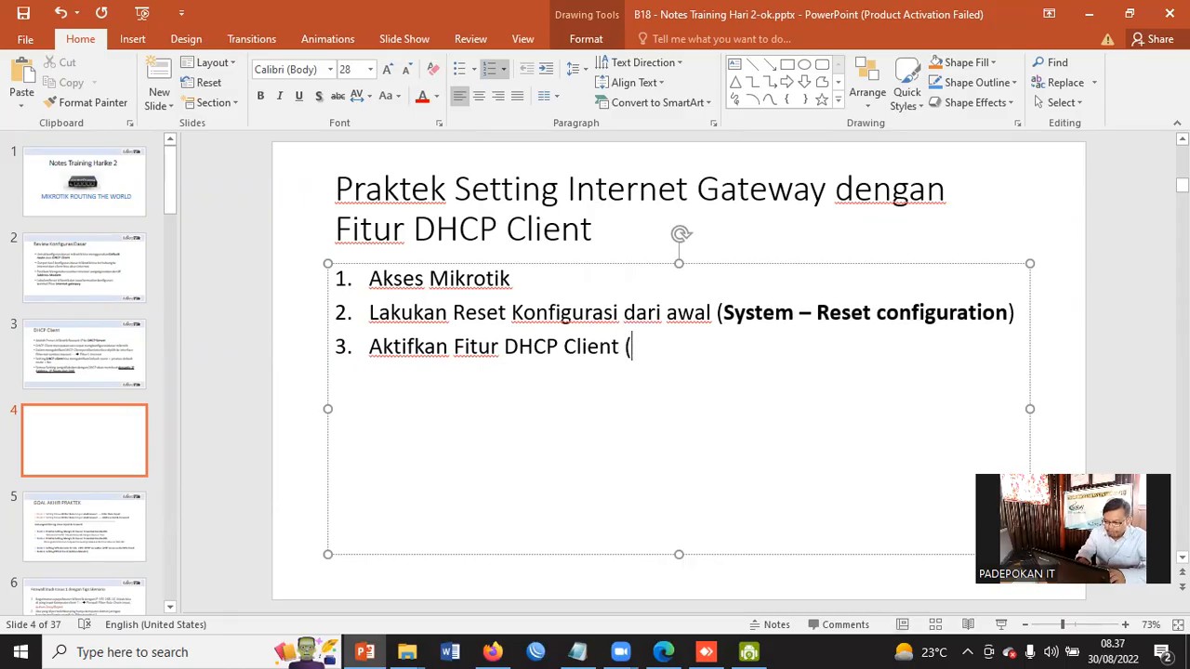
pyautogui.write('IP -')
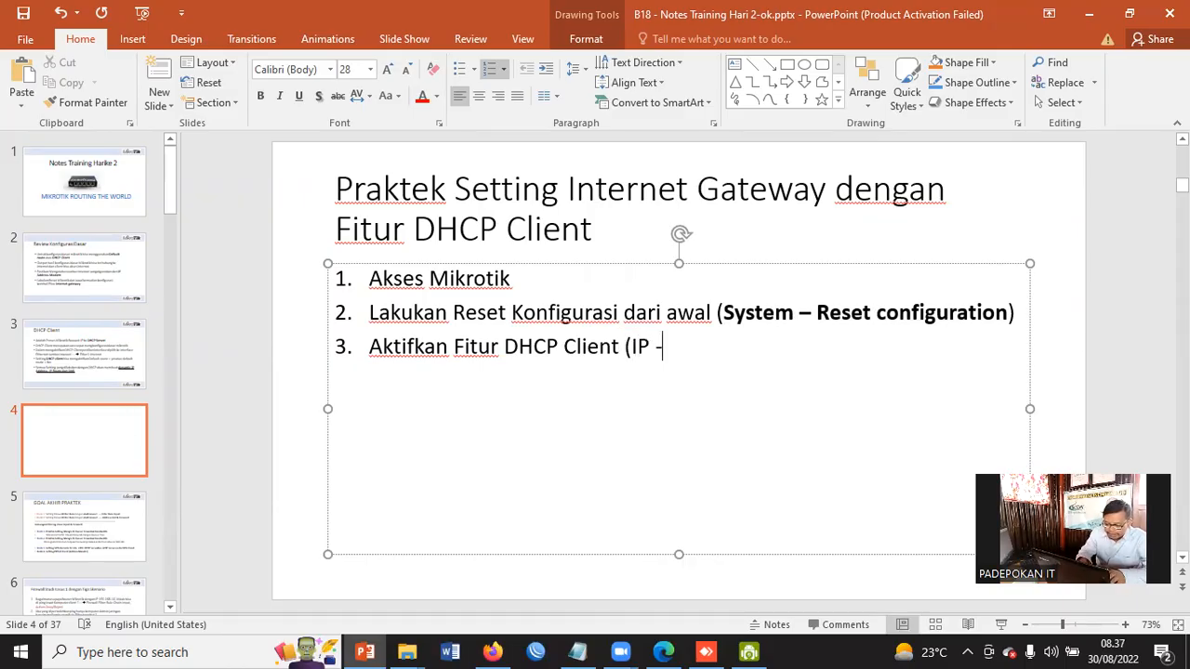
pyautogui.write(' DHCP Clien')
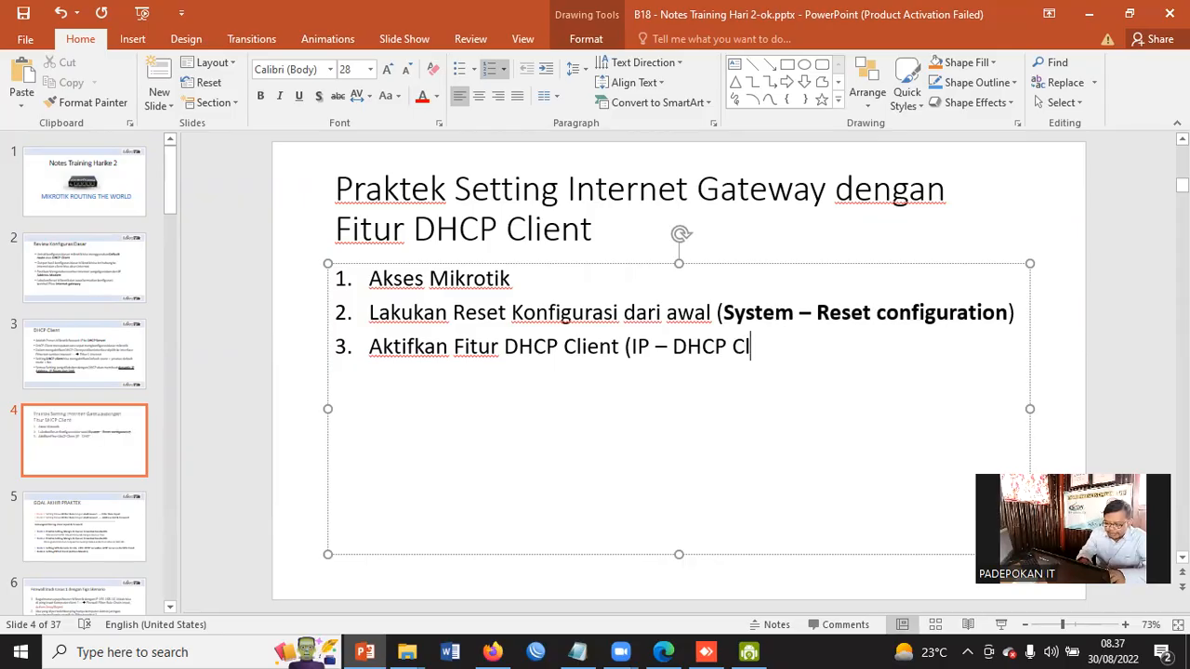
pyautogui.write('t)')
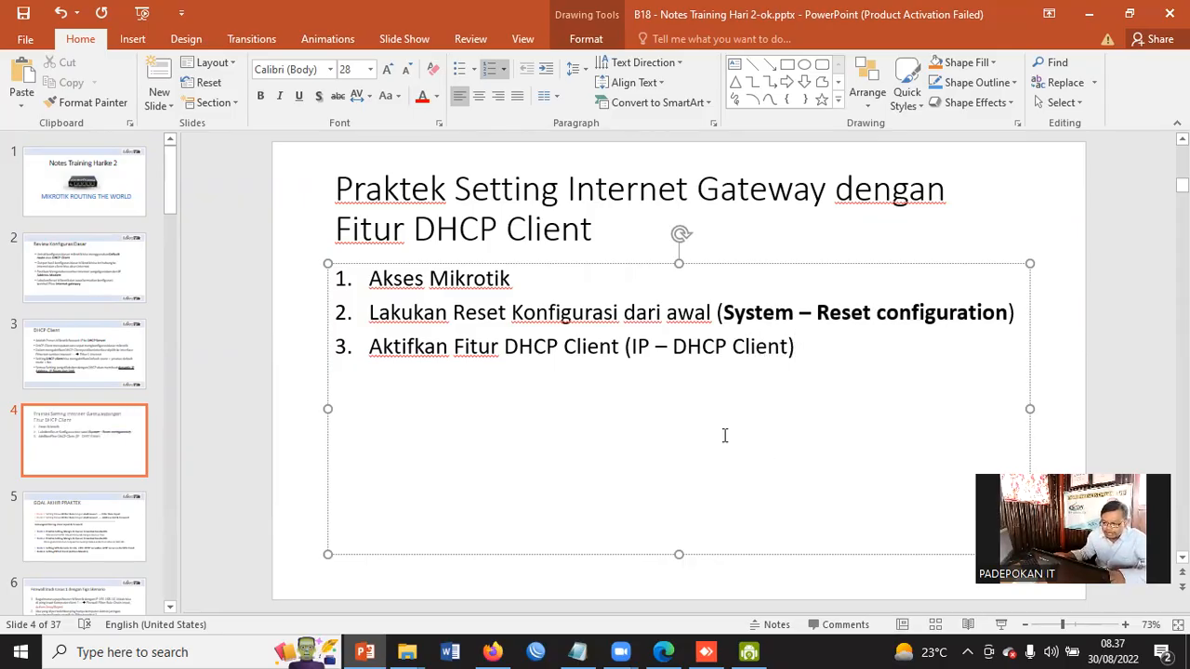
# Switch to the remote WinBox session, open the DHCP Client list, and remove the existing ether1 client
pyautogui.click(712, 652)
pyautogui.click(146, 298)
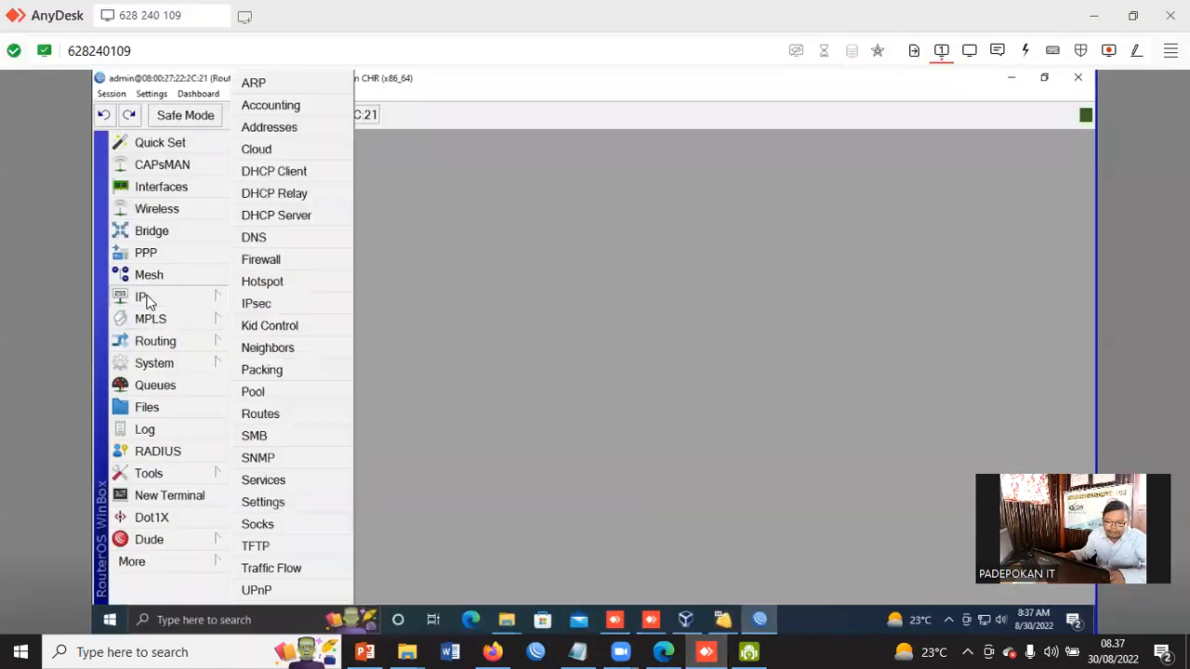
pyautogui.click(274, 172)
pyautogui.moveTo(589, 217); pyautogui.dragTo(456, 184)
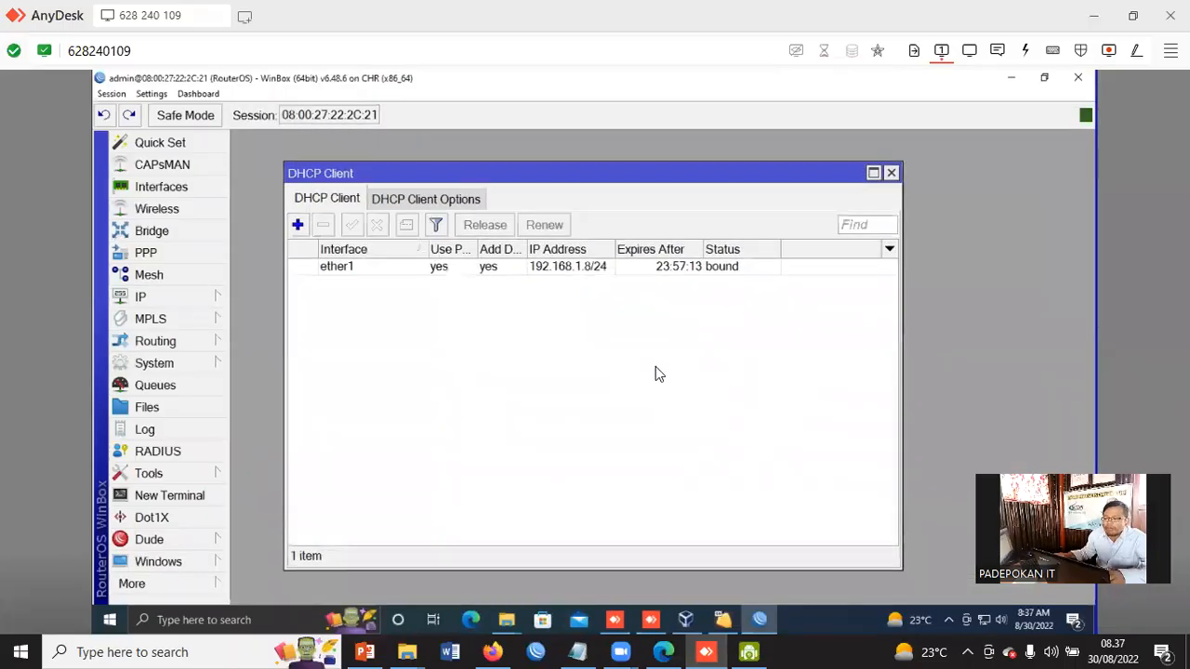
pyautogui.moveTo(899, 329); pyautogui.dragTo(1004, 314)
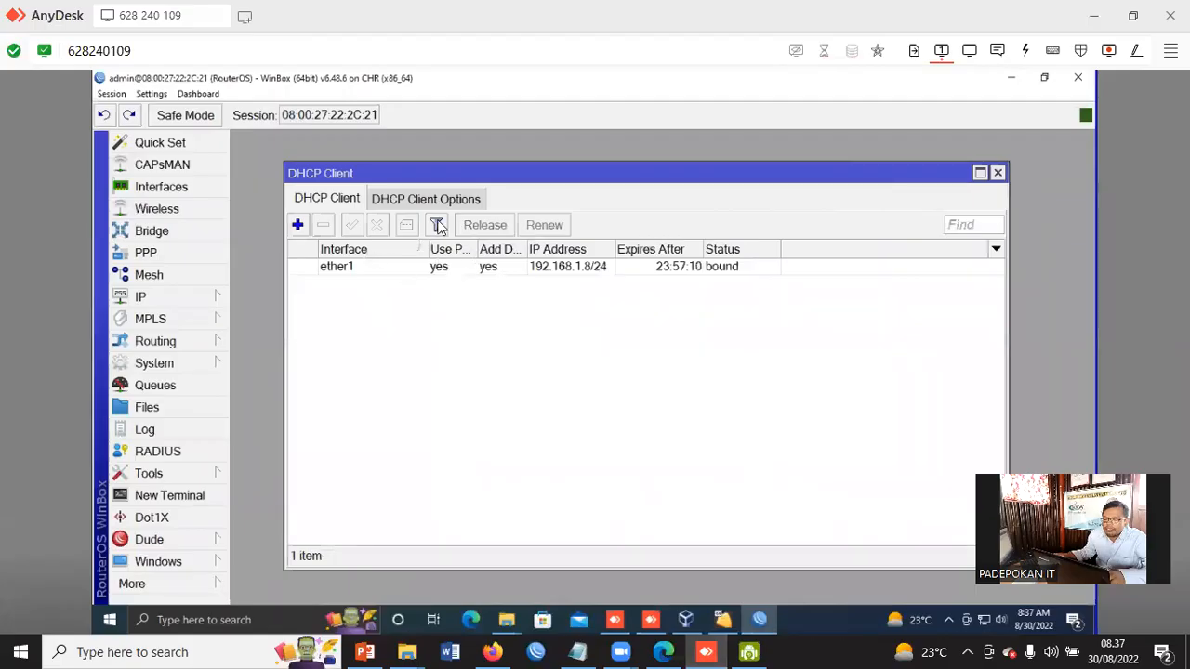
pyautogui.click(564, 267)
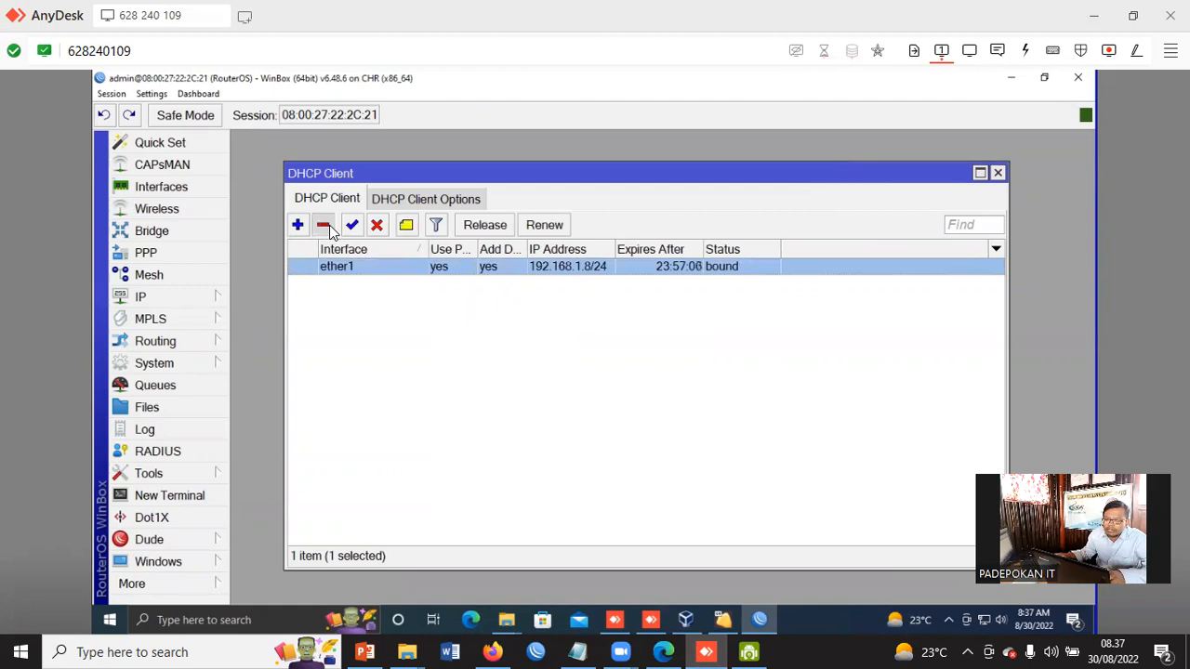
pyautogui.click(324, 226)
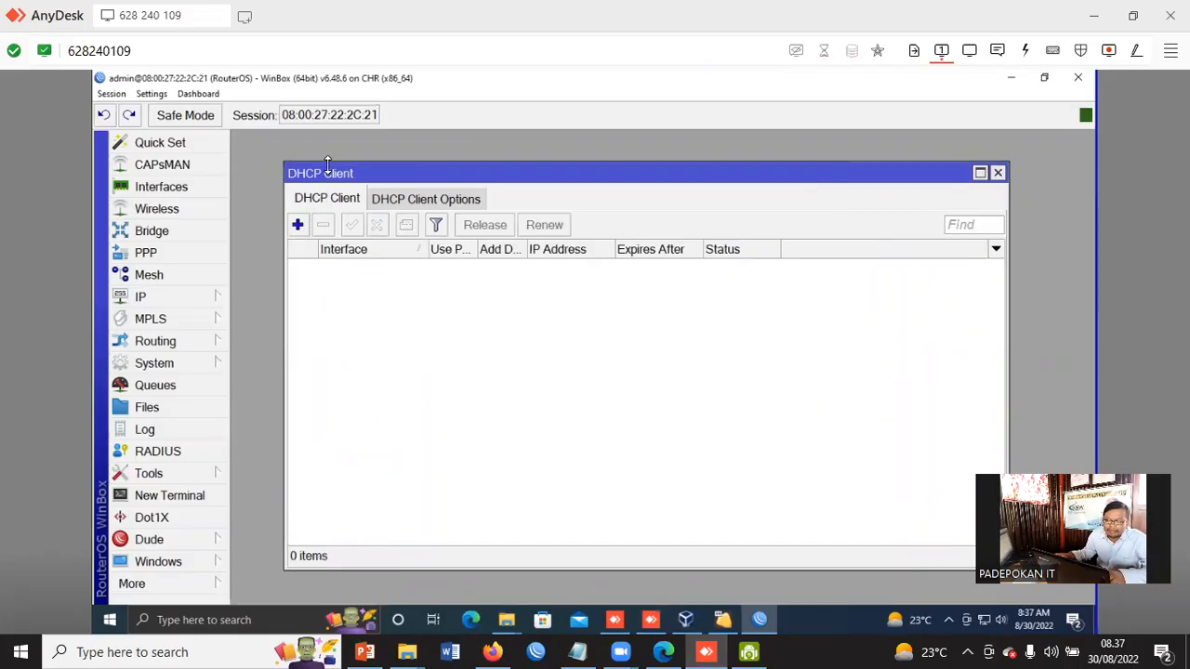
# Add a new DHCP client on interface ether1 and apply it
pyautogui.moveTo(333, 175); pyautogui.dragTo(317, 170)
pyautogui.click(283, 218)
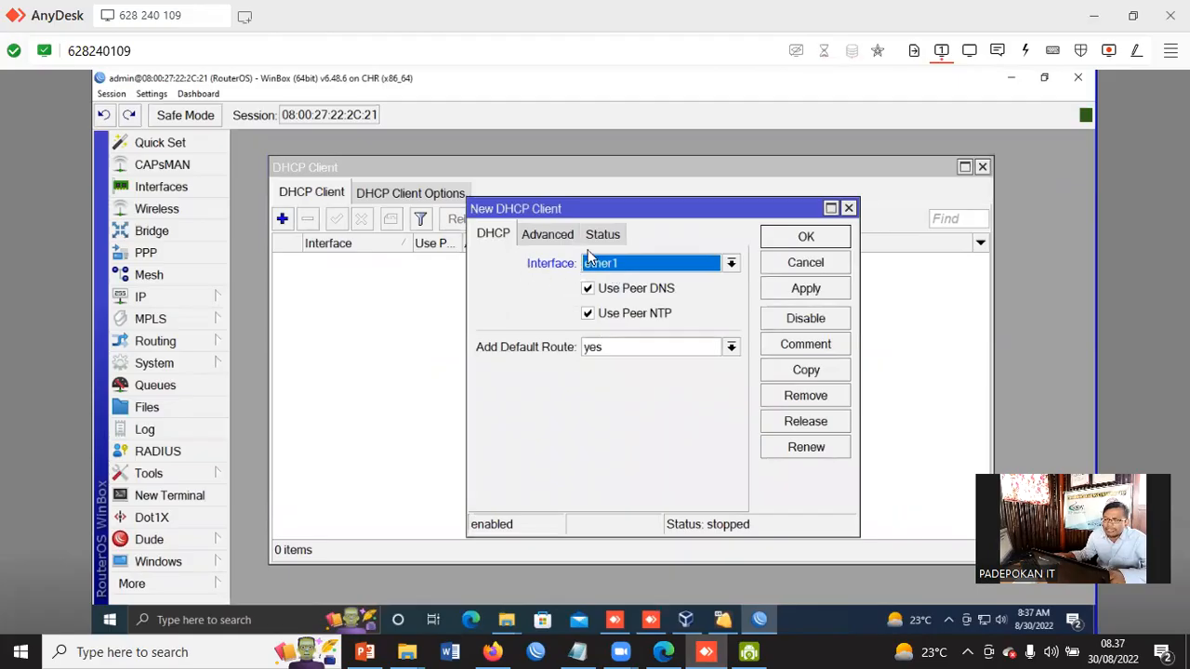
pyautogui.click(732, 263)
pyautogui.click(625, 283)
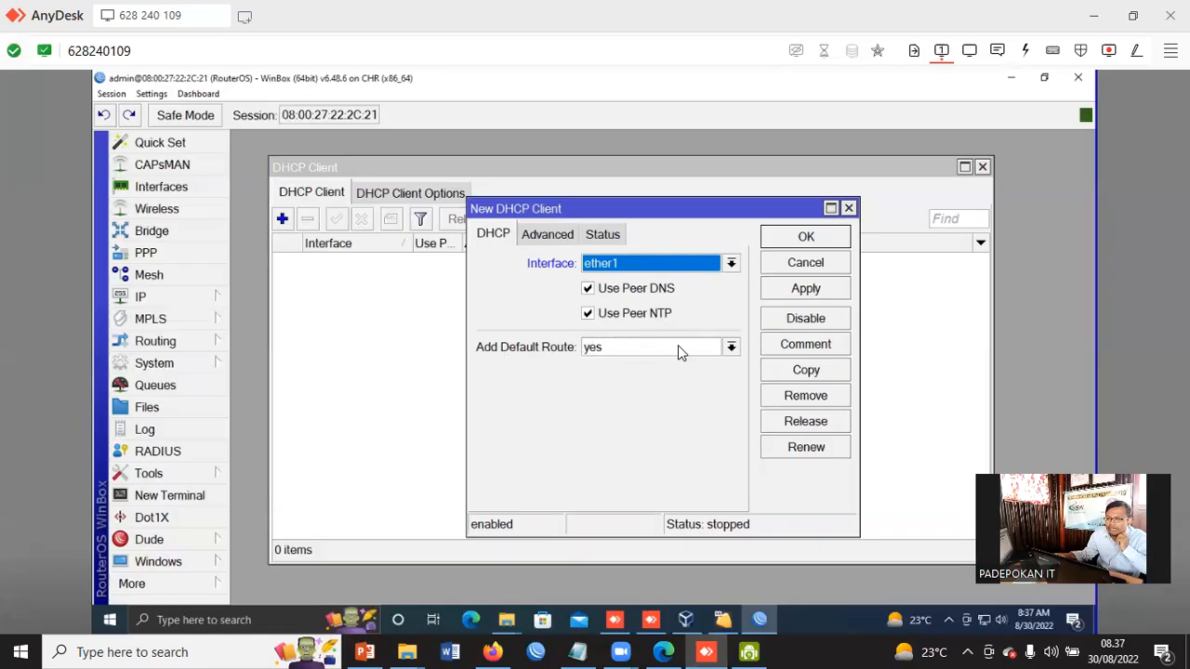
pyautogui.click(811, 290)
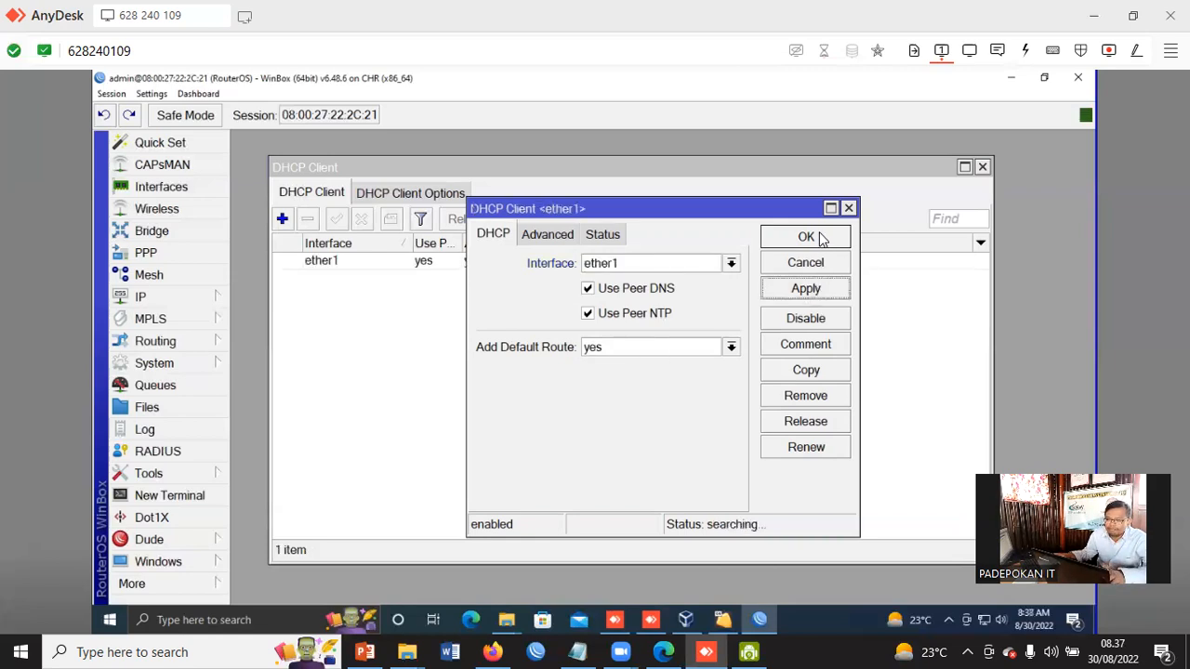
pyautogui.moveTo(646, 208); pyautogui.dragTo(642, 297)
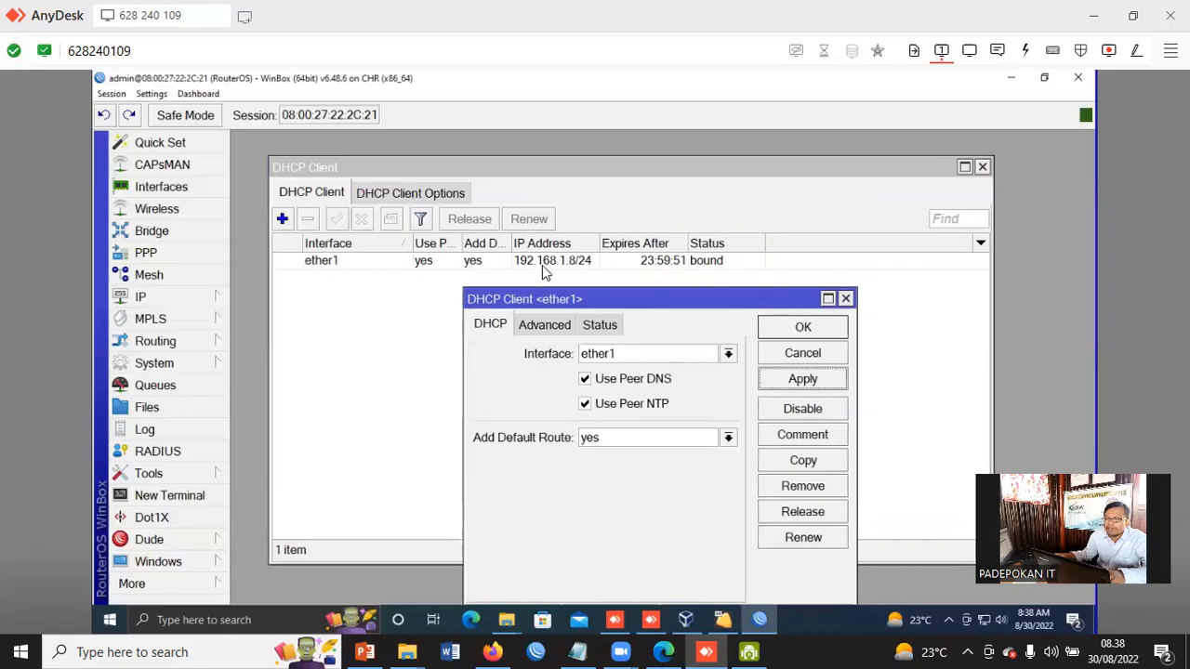
# Review the DHCP client's Advanced and Status tabs, then close its dialog
pyautogui.moveTo(558, 272)
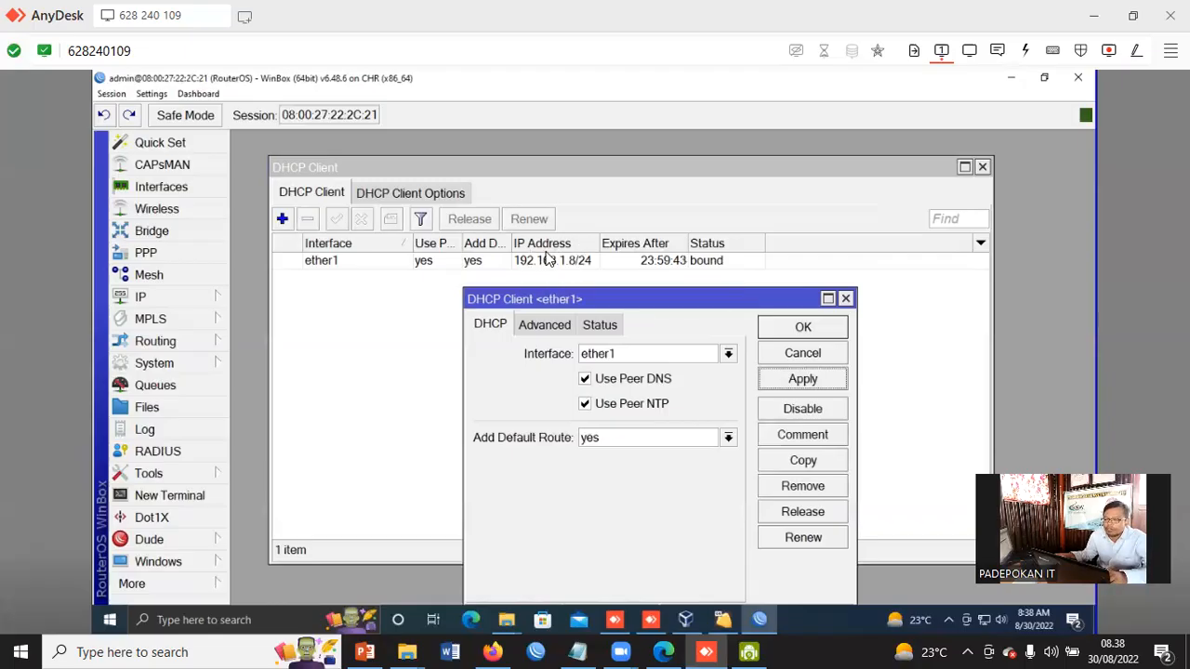
pyautogui.moveTo(593, 294); pyautogui.dragTo(599, 285)
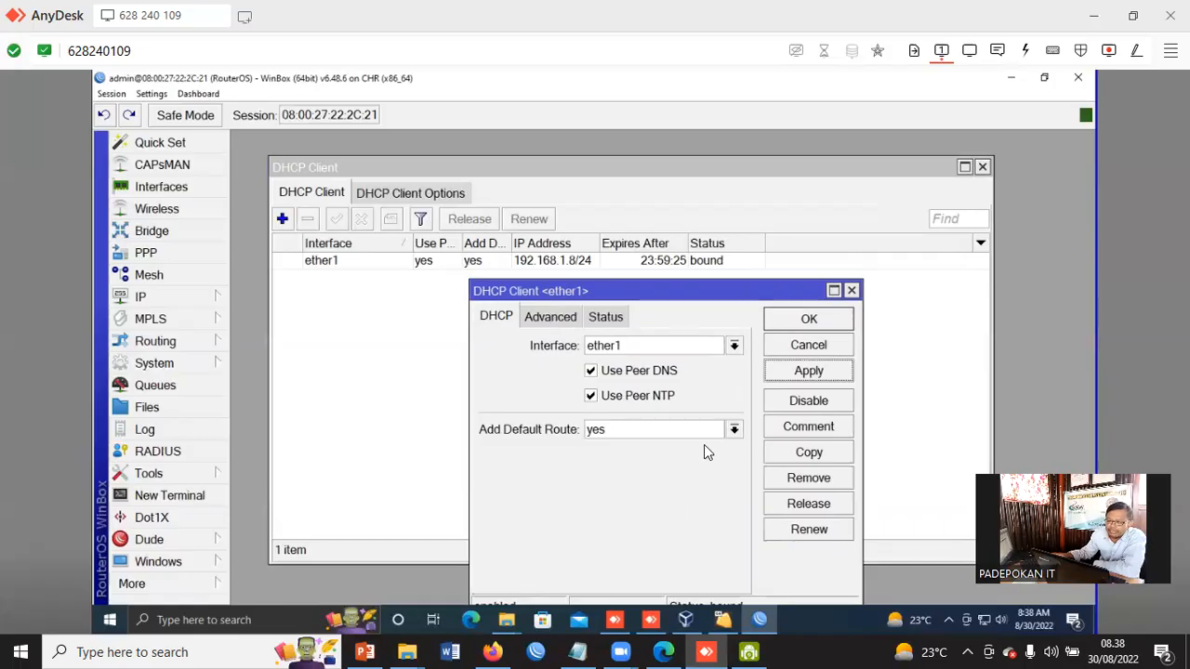
pyautogui.click(564, 319)
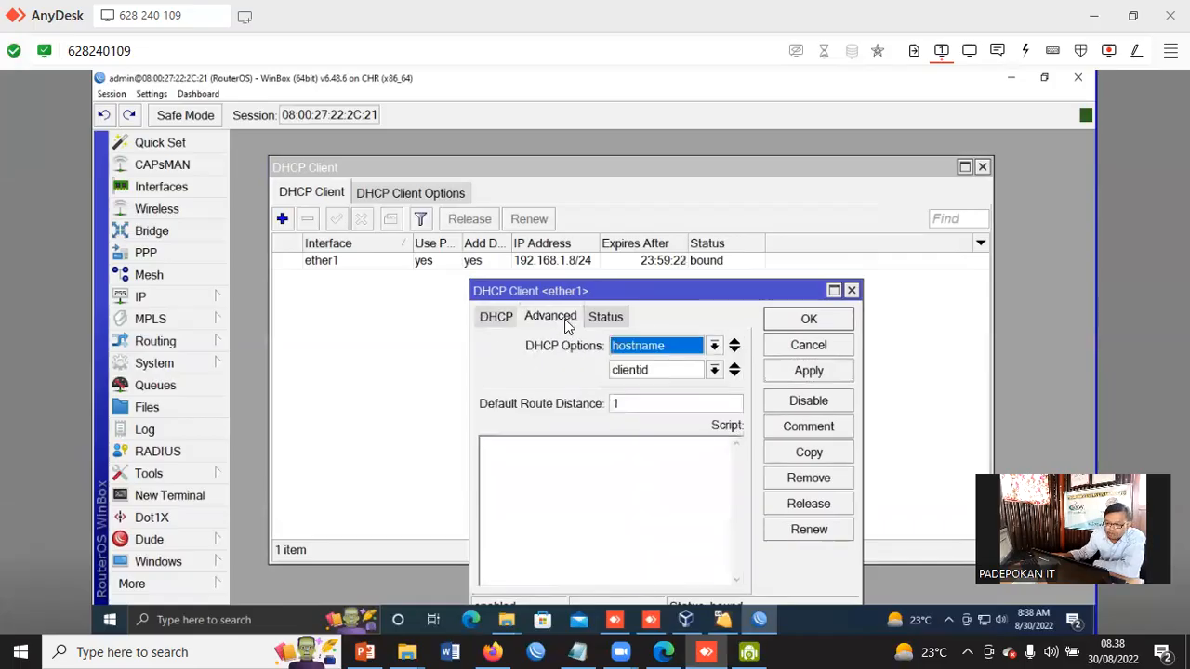
pyautogui.click(614, 318)
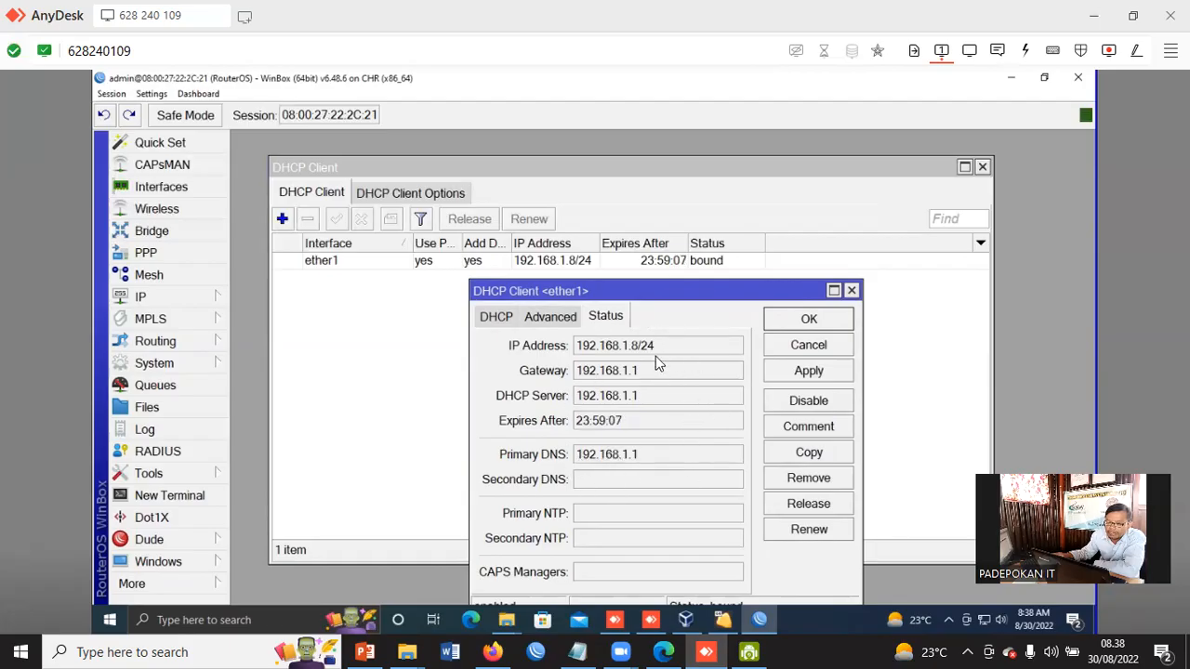
pyautogui.click(835, 319)
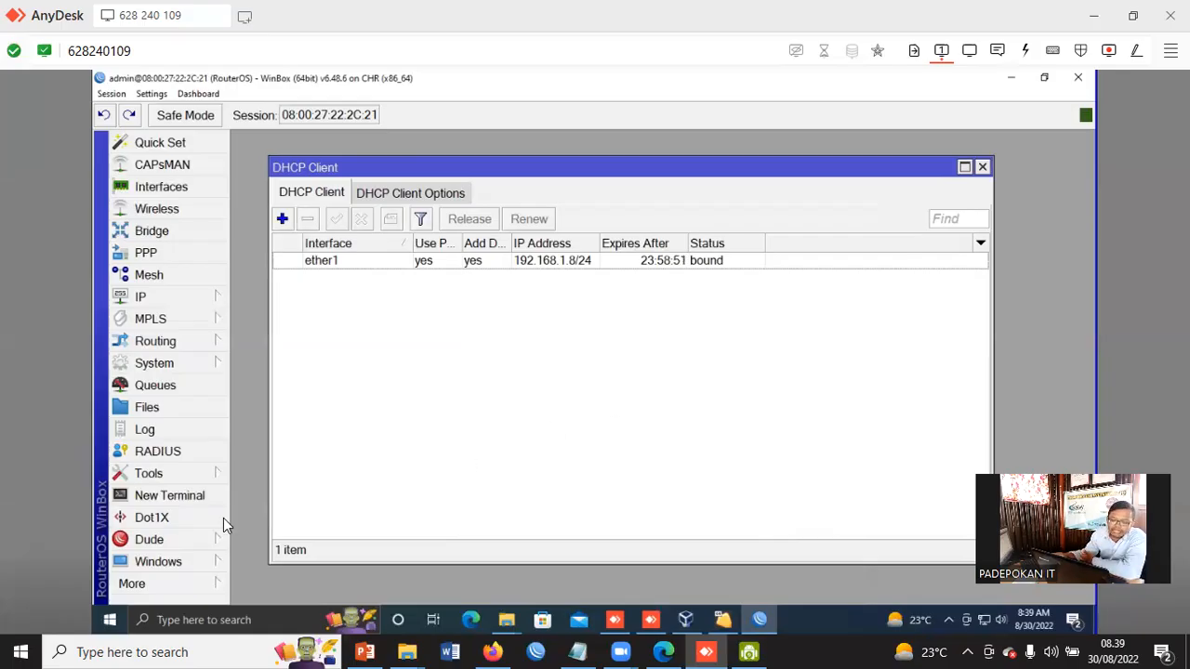
# Open a new terminal, ping google.com to test internet access, then close the terminal
pyautogui.click(166, 495)
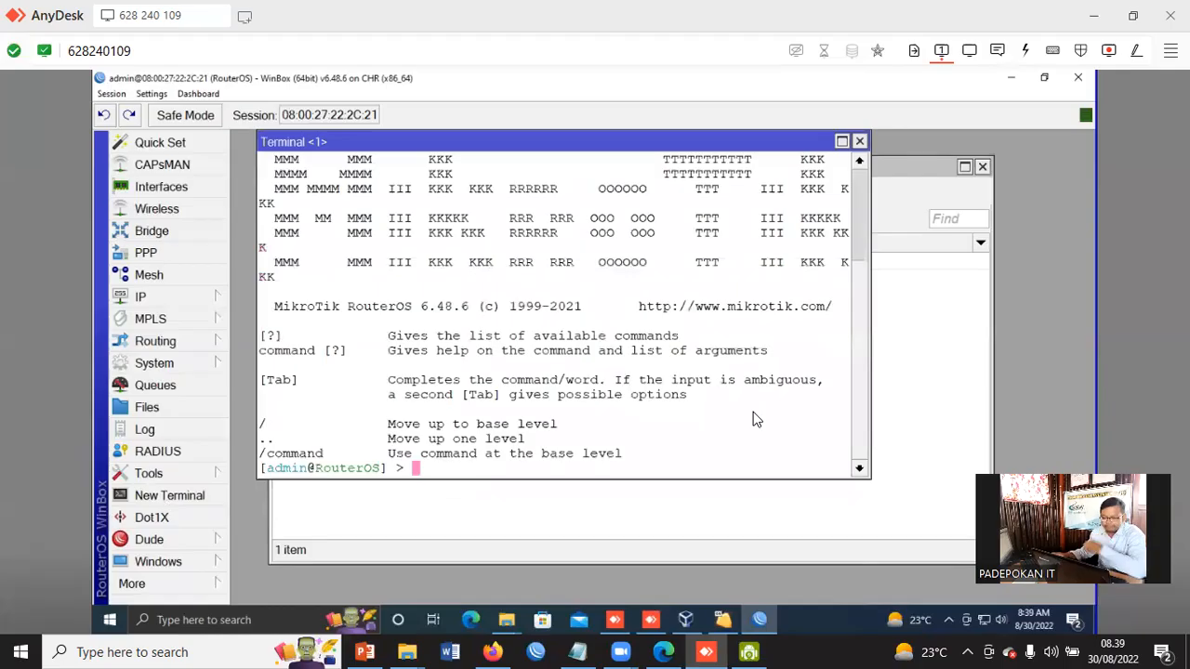
pyautogui.write('ping ')
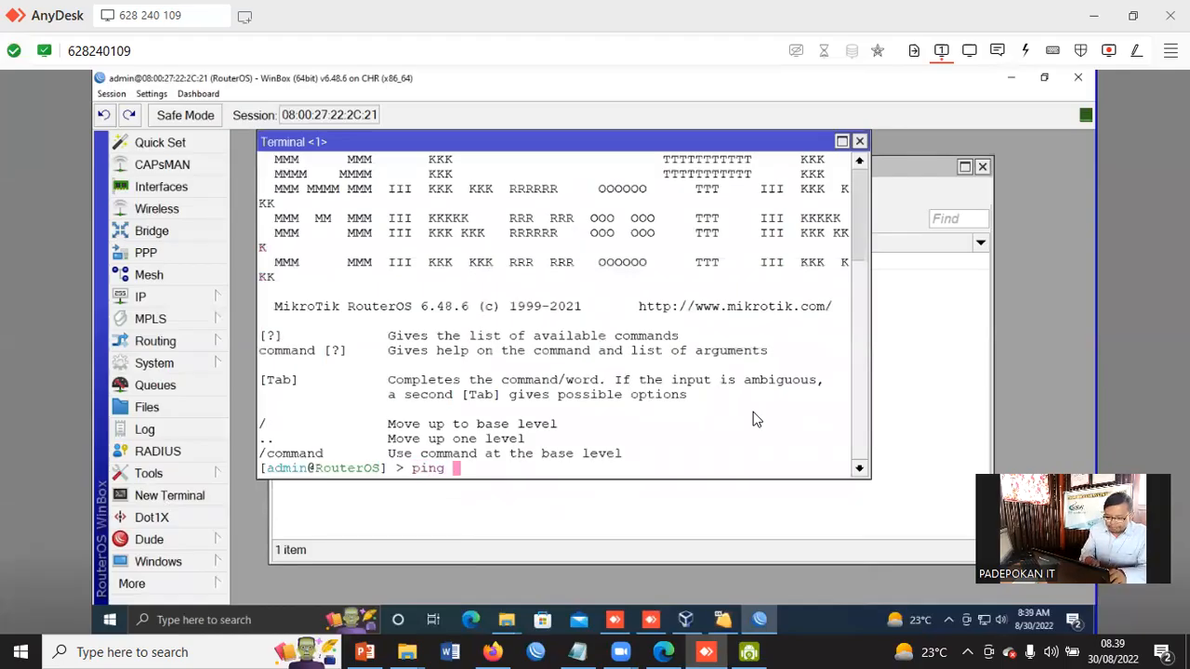
pyautogui.write('googl')
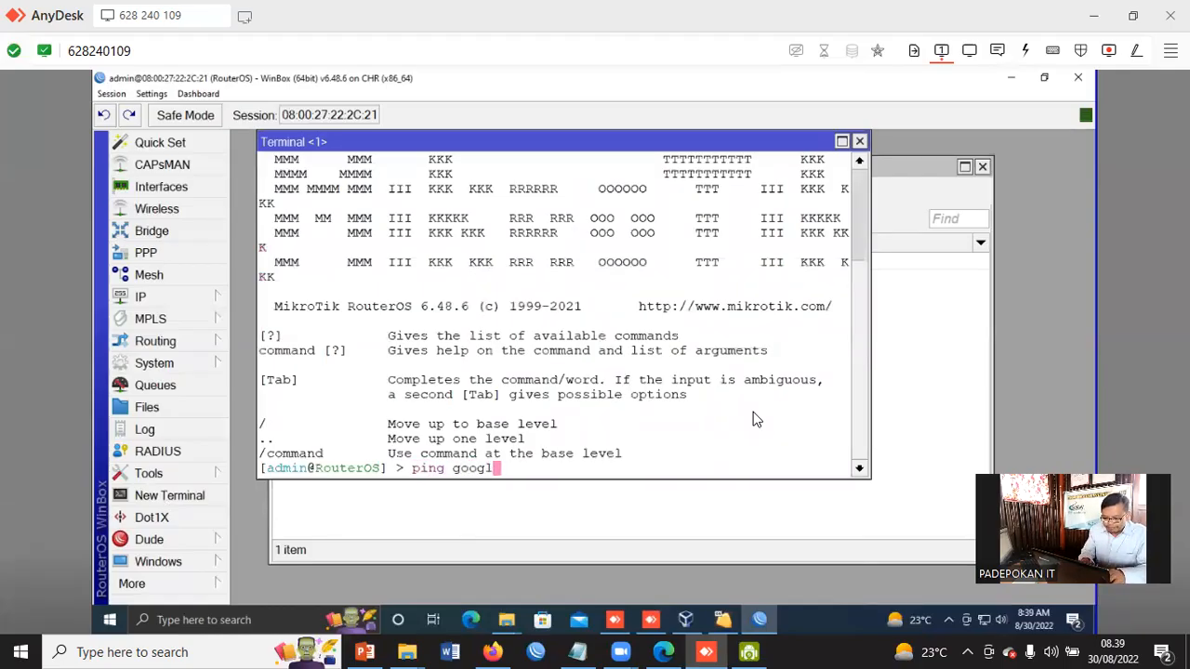
pyautogui.write('e.com')
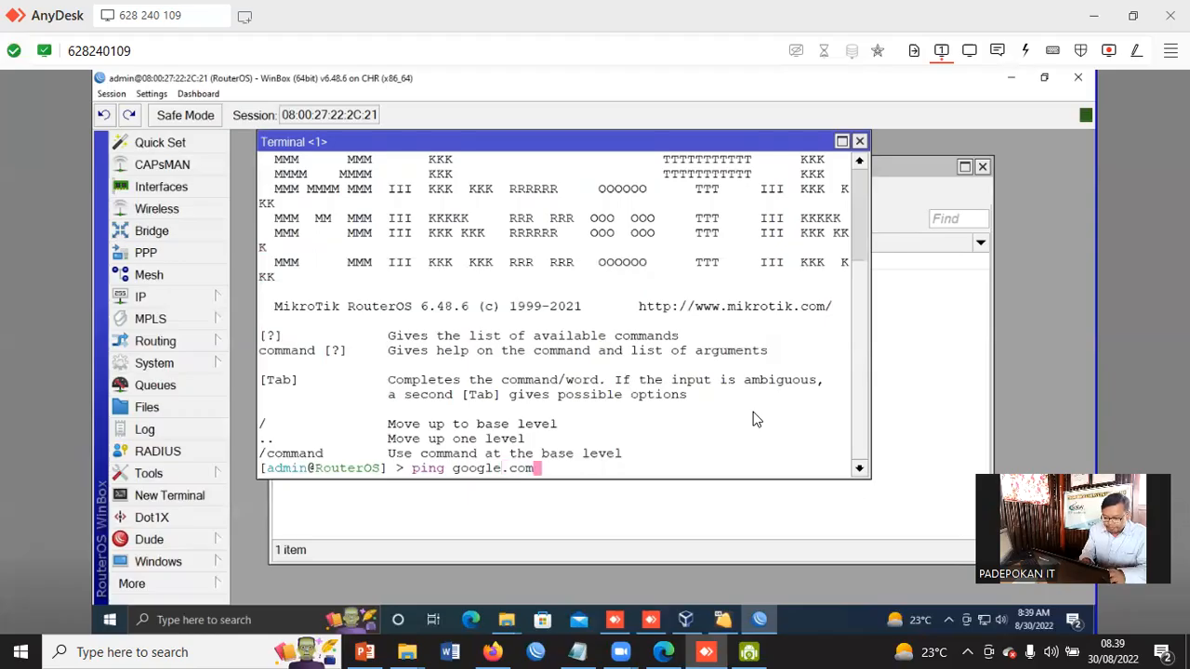
pyautogui.press('Return')
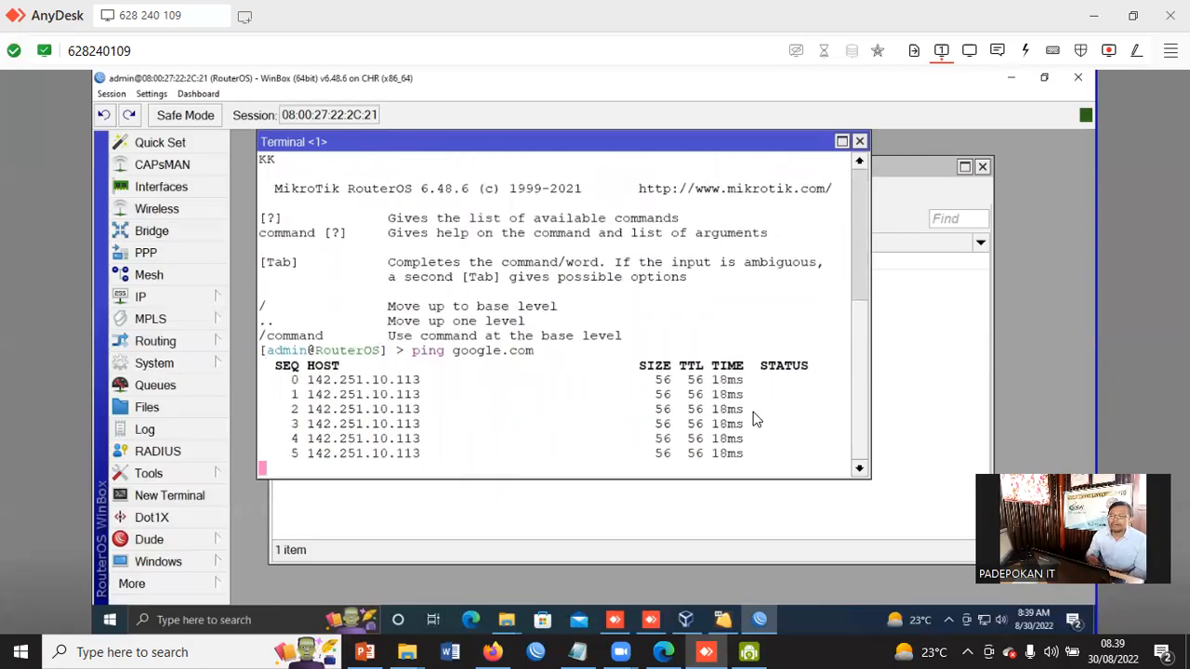
pyautogui.click(860, 142)
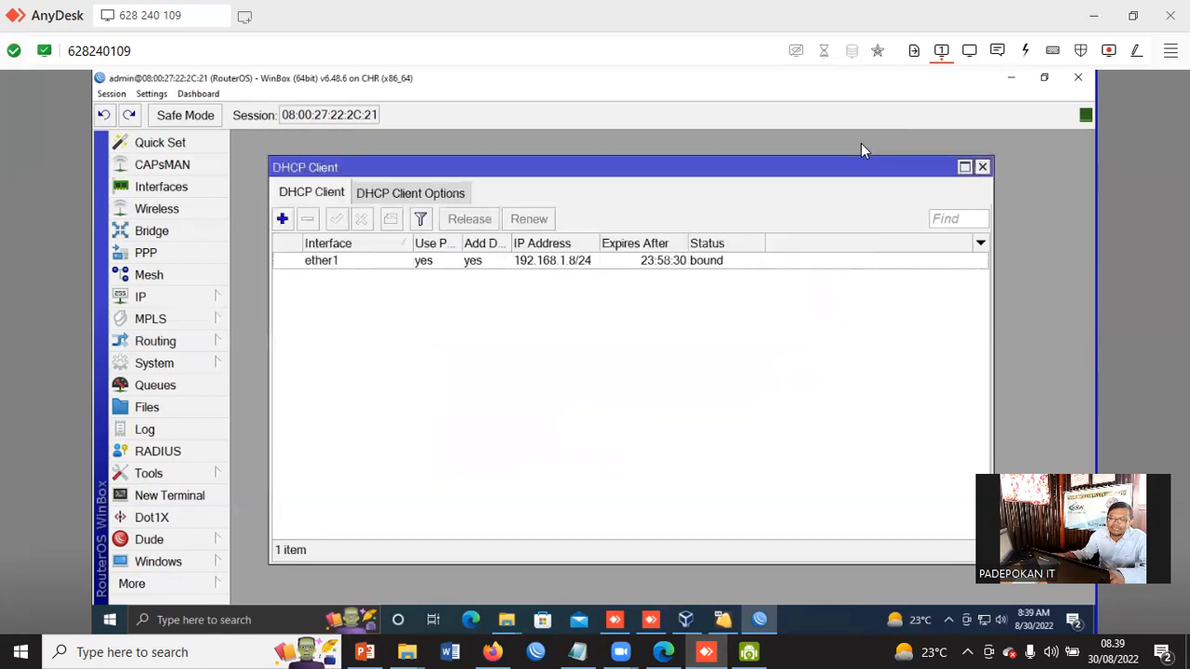
# Open the IP address list to check the address assigned to ether1, then close it
pyautogui.click(149, 296)
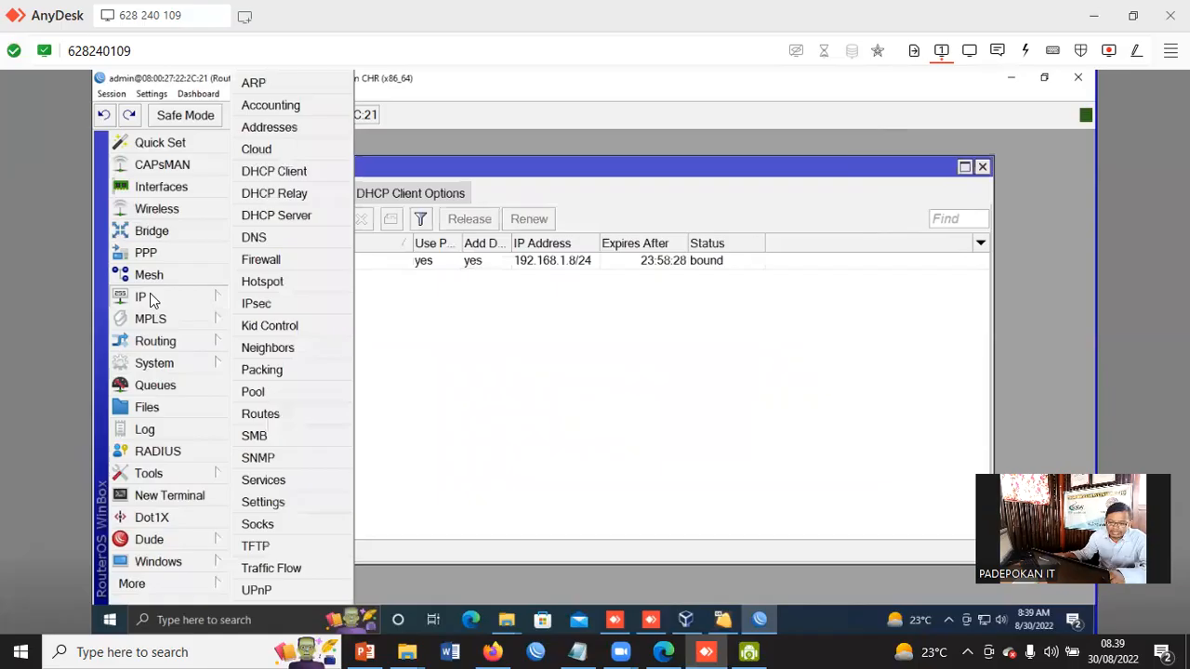
pyautogui.click(273, 128)
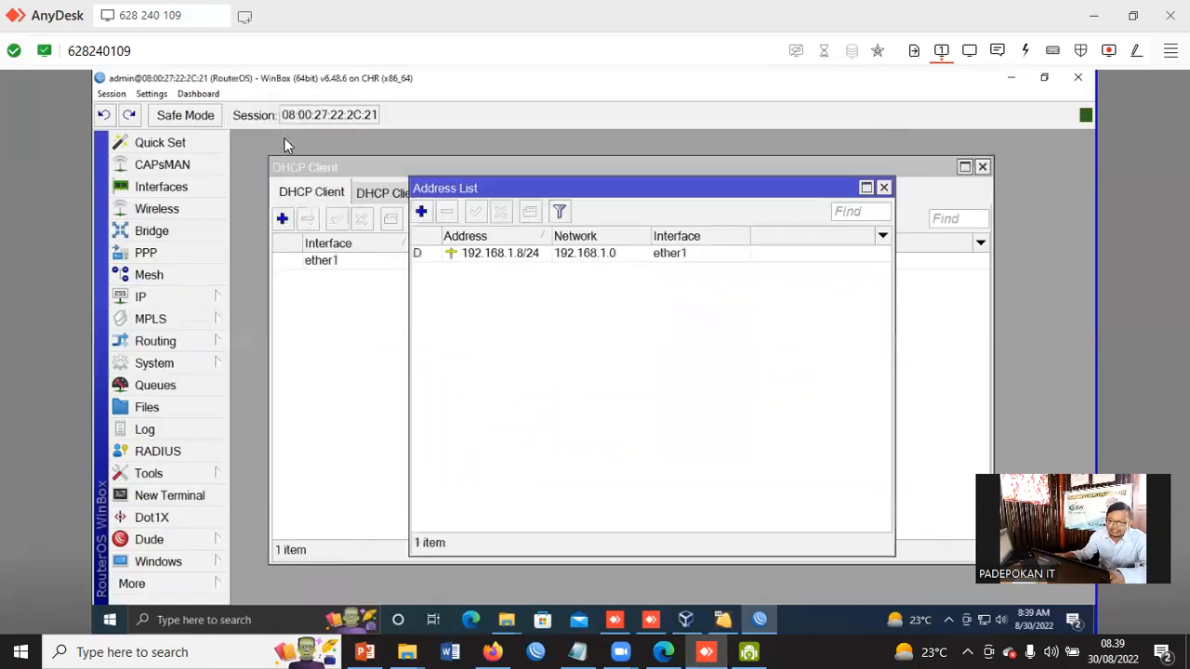
pyautogui.click(445, 252)
pyautogui.moveTo(484, 187); pyautogui.dragTo(470, 288)
pyautogui.click(542, 406)
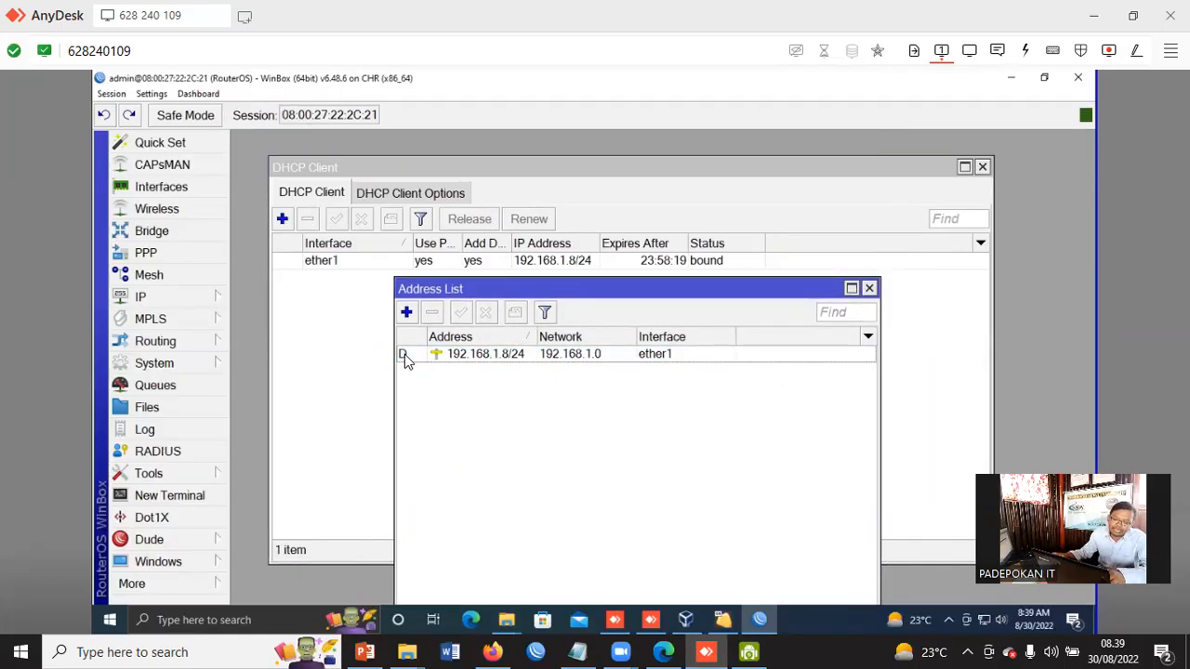
pyautogui.moveTo(405, 360)
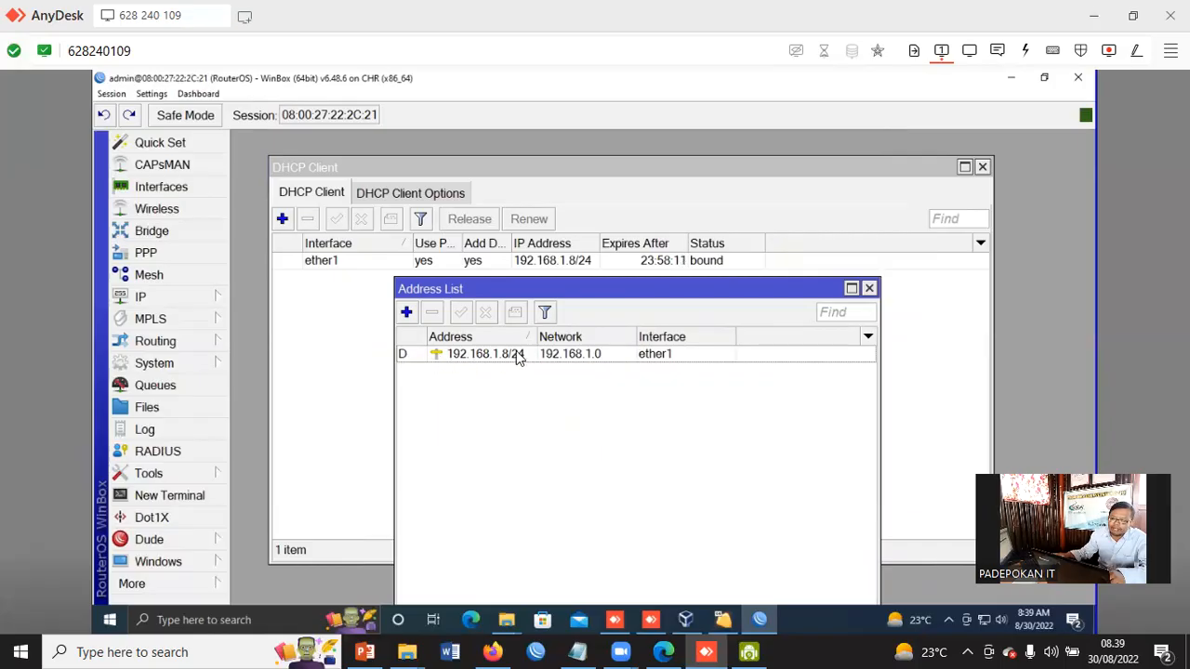
pyautogui.click(870, 290)
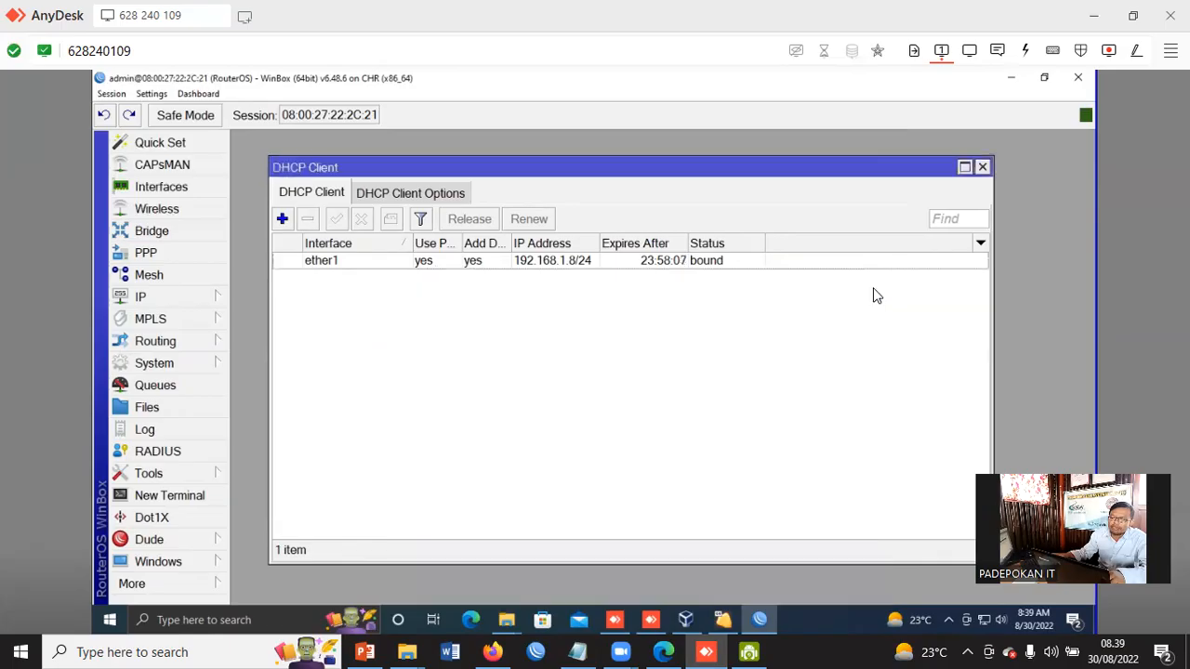
# Open the IP route list to inspect the default route
pyautogui.click(155, 297)
pyautogui.click(272, 416)
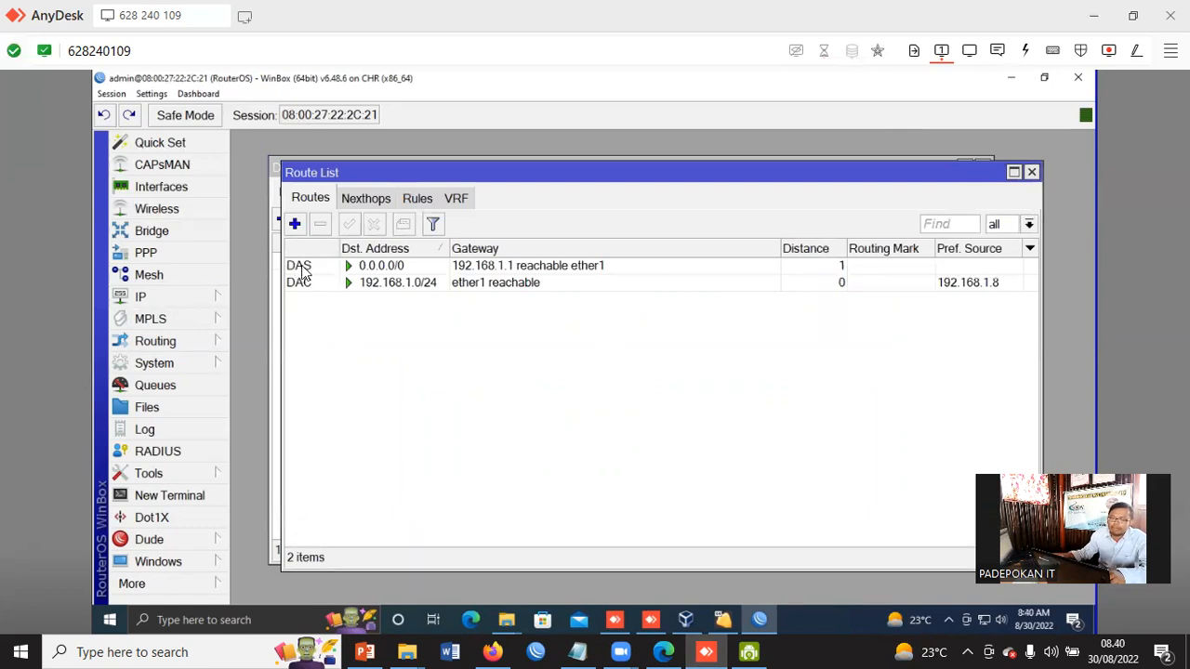
pyautogui.moveTo(302, 271)
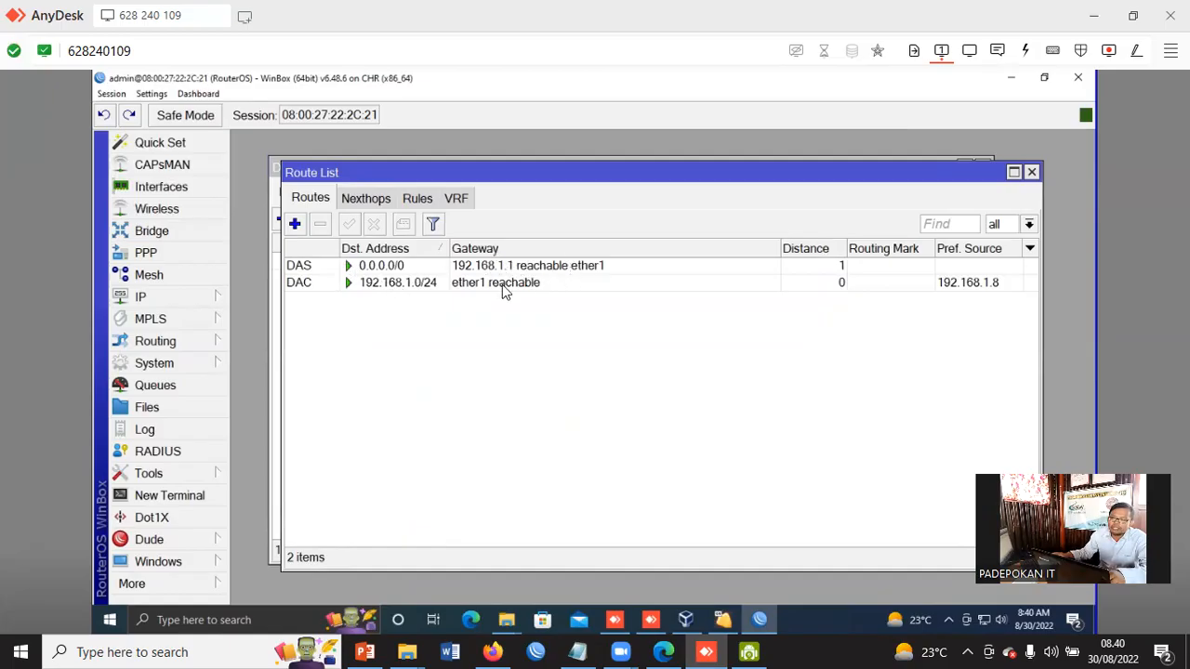
# Open the default route 0.0.0.0/0 to inspect its gateway, distance and scope settings, then close it
pyautogui.doubleClick(551, 267)
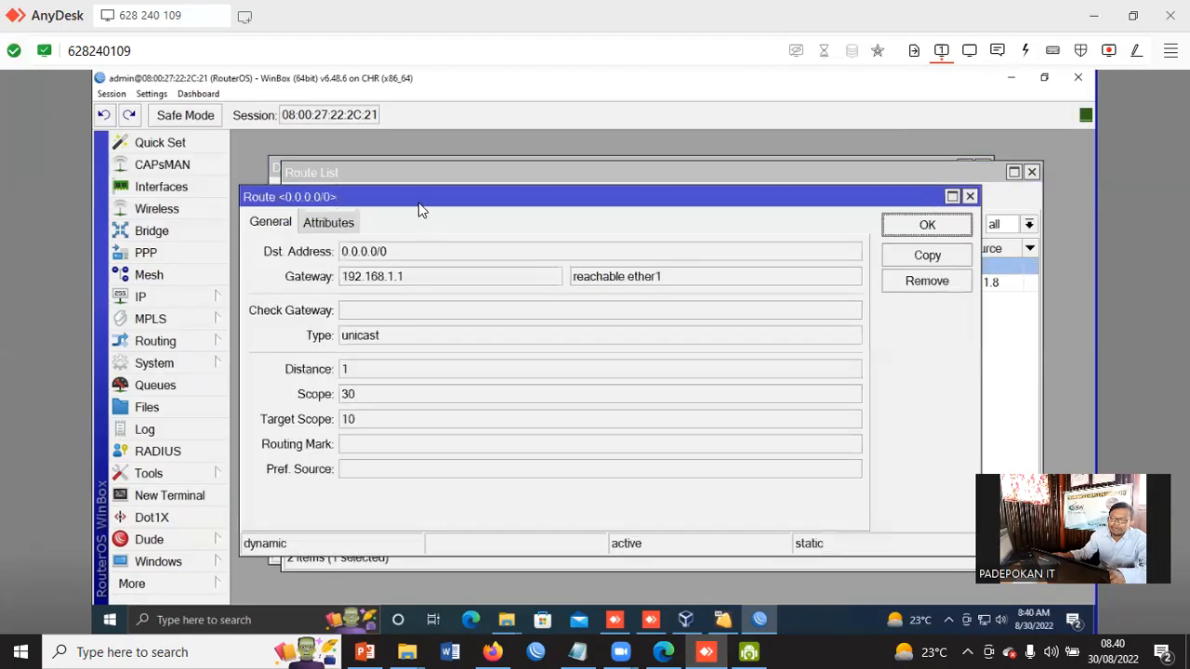
pyautogui.moveTo(497, 196); pyautogui.dragTo(600, 298)
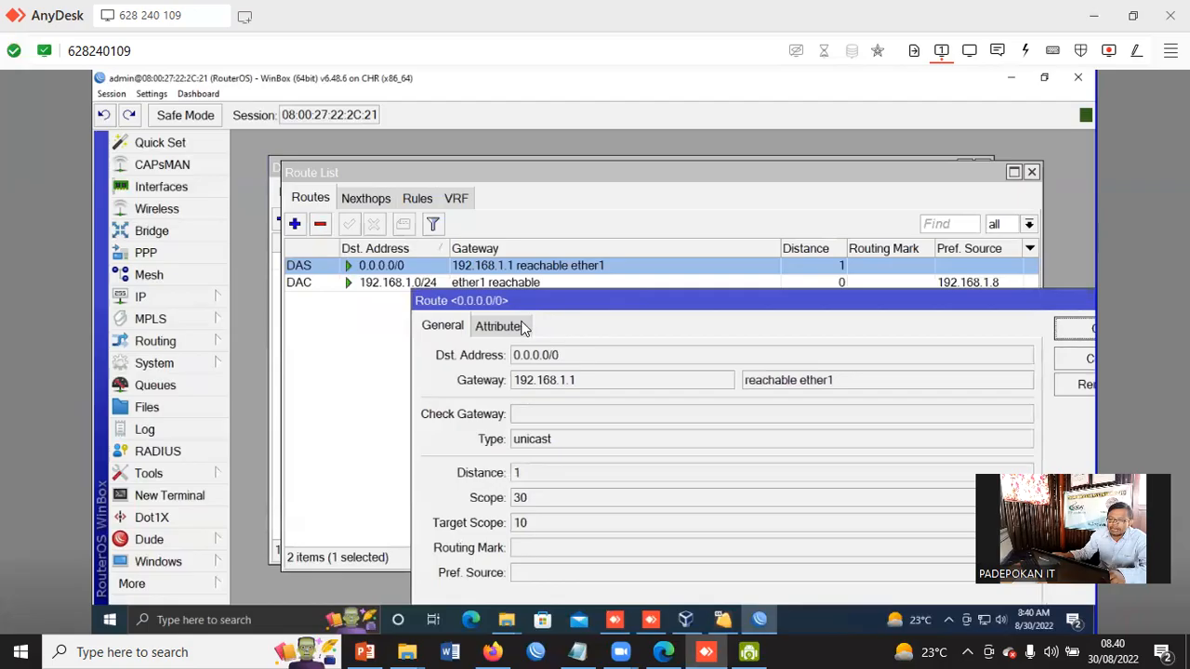
pyautogui.moveTo(510, 297); pyautogui.dragTo(600, 194)
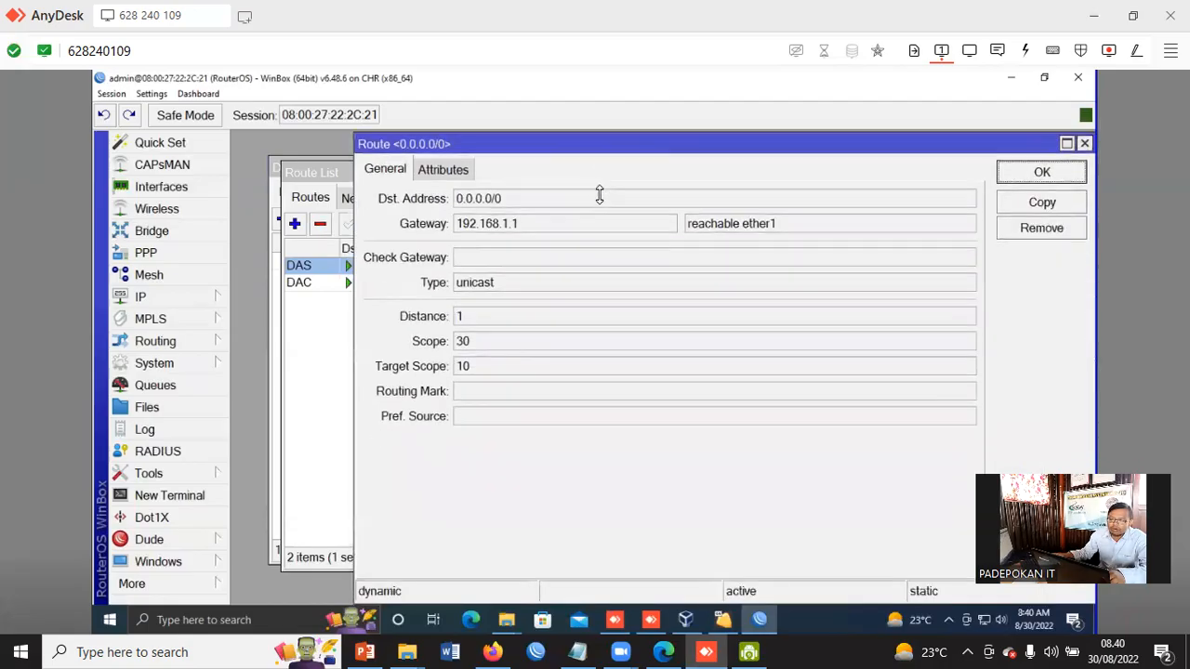
pyautogui.moveTo(530, 151); pyautogui.dragTo(553, 180)
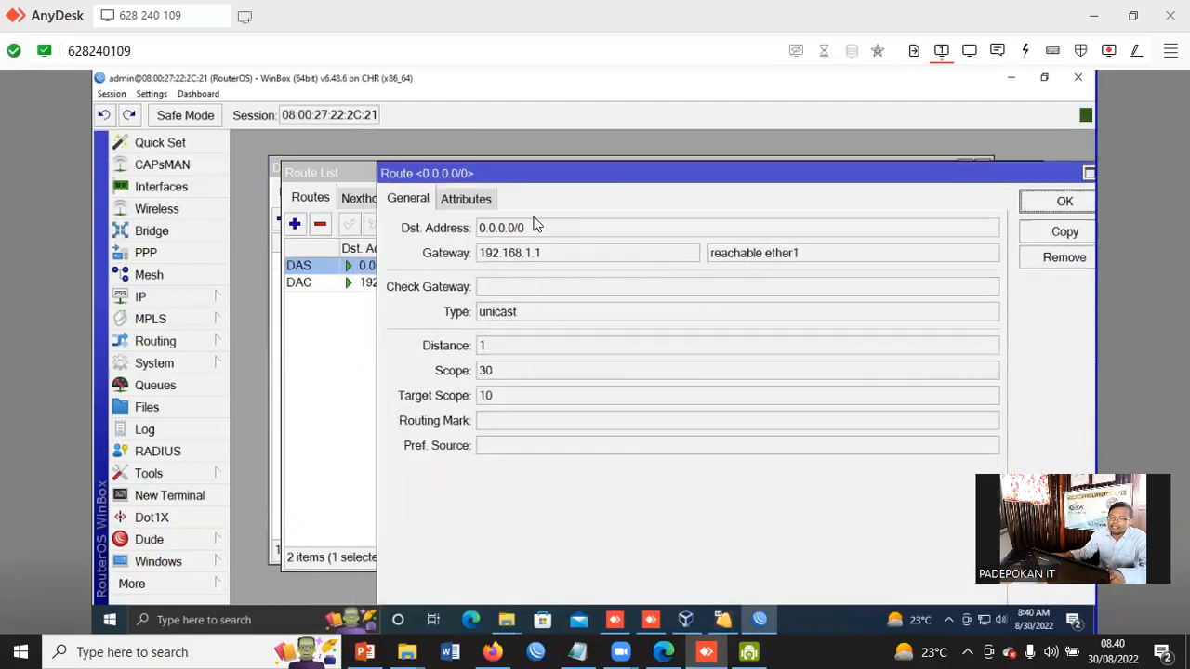
pyautogui.click(522, 254)
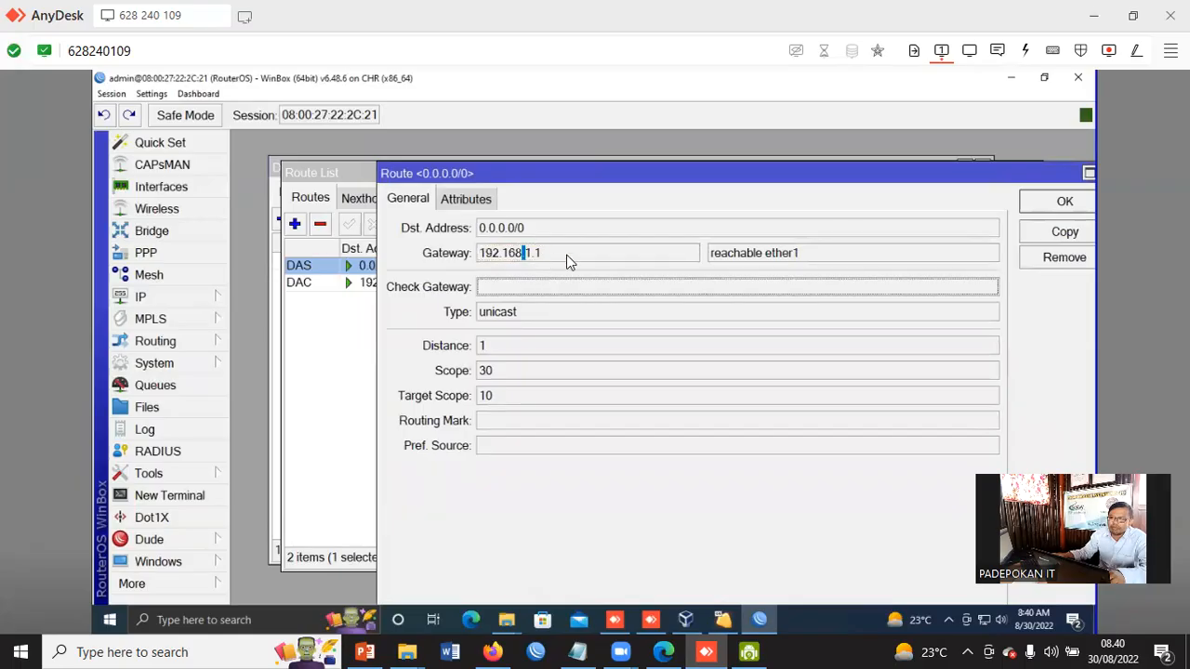
pyautogui.moveTo(490, 254); pyautogui.dragTo(587, 280)
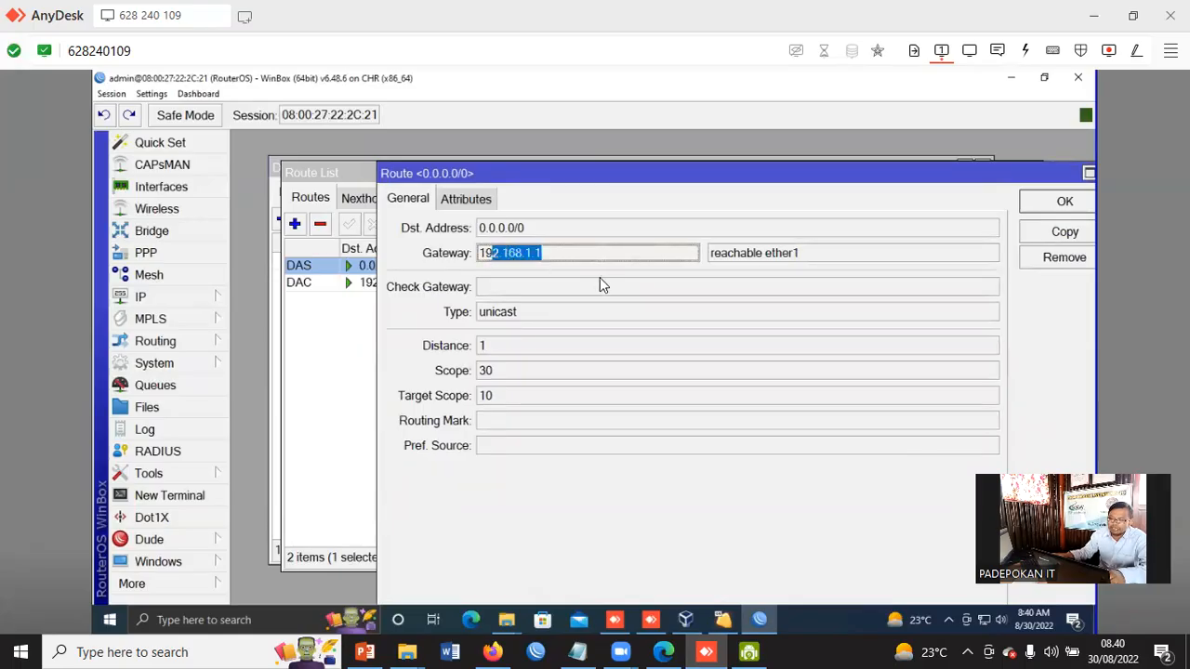
pyautogui.click(523, 372)
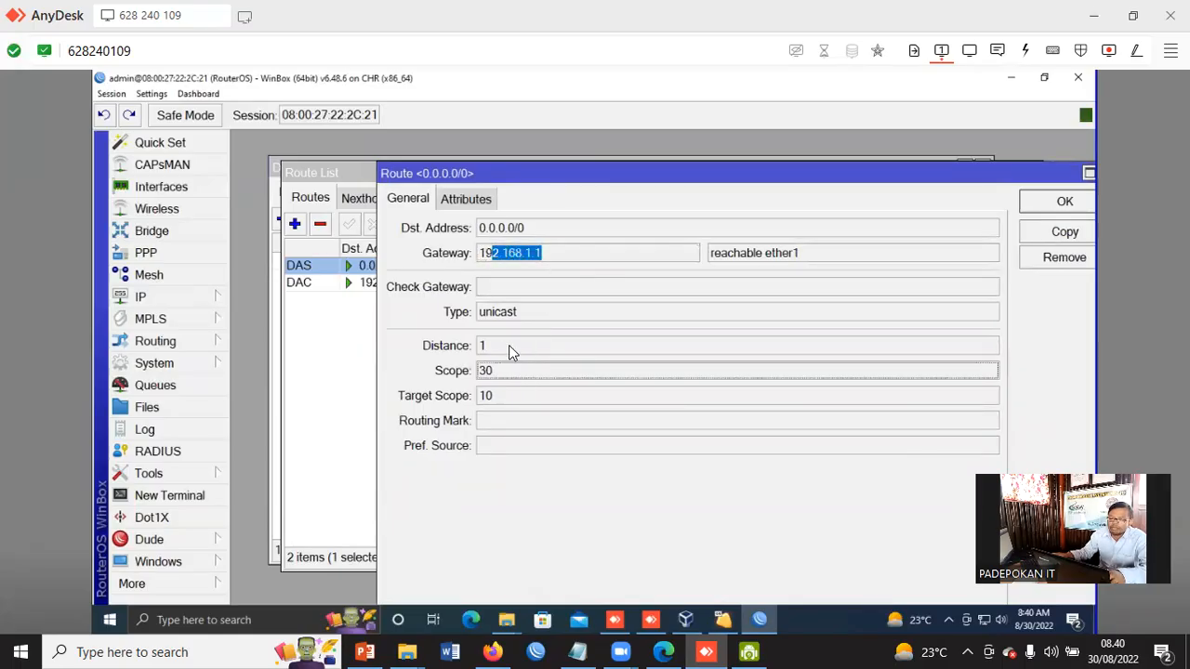
pyautogui.click(505, 420)
pyautogui.click(504, 395)
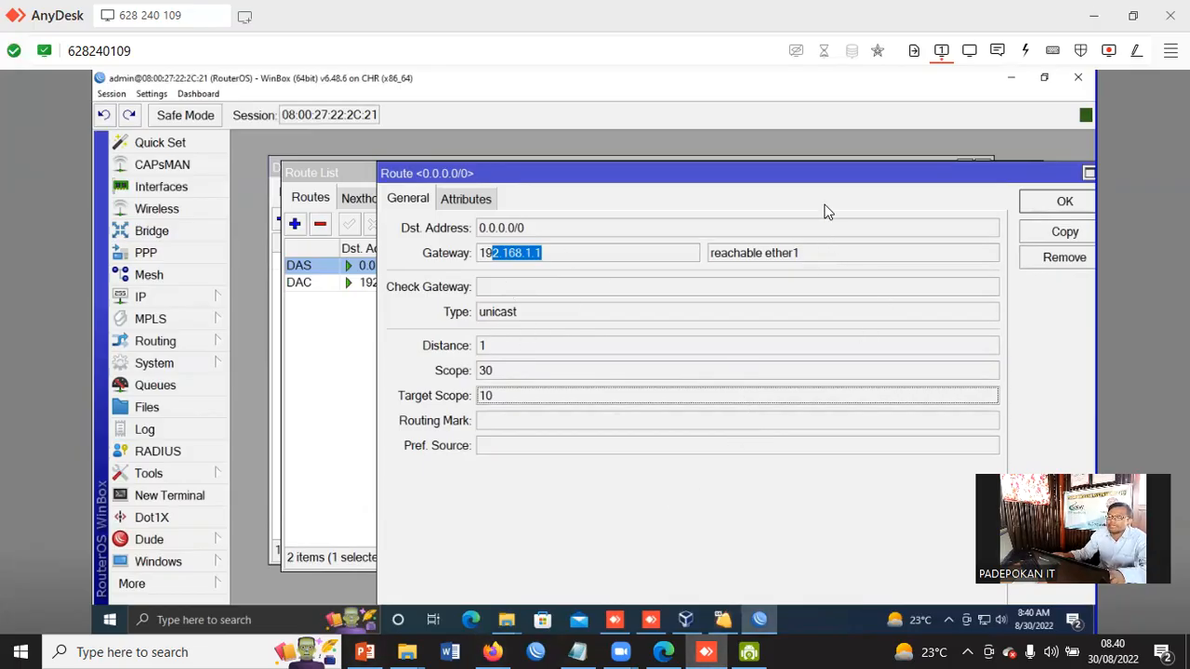
pyautogui.moveTo(817, 176); pyautogui.dragTo(776, 176)
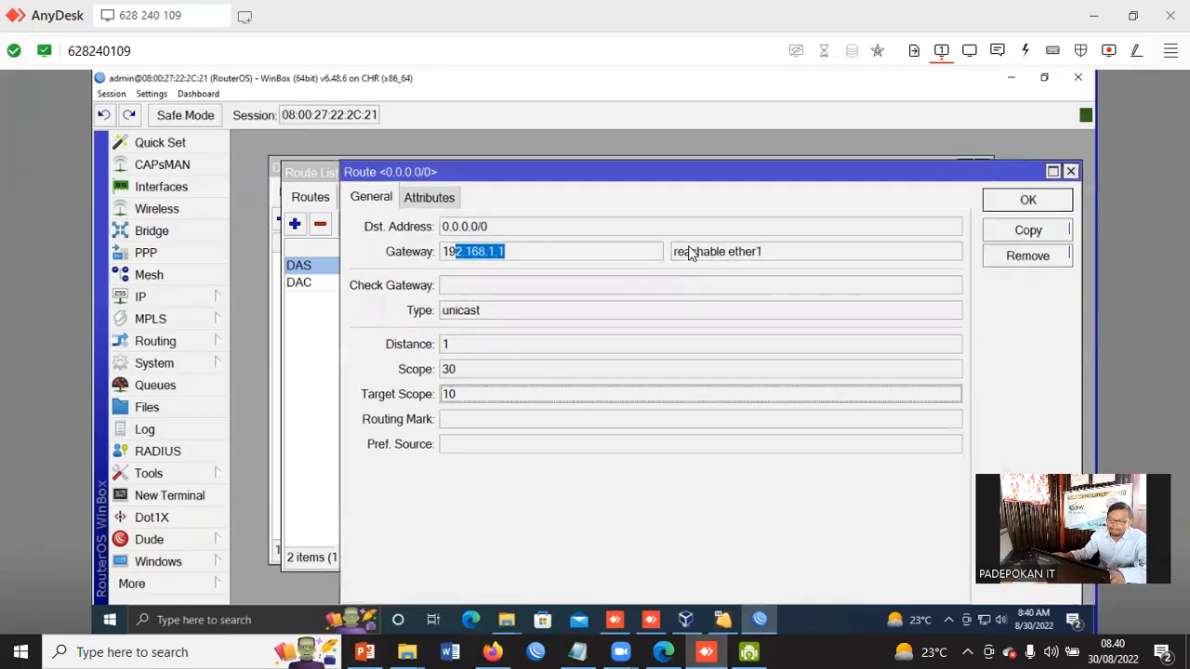
pyautogui.click(1032, 197)
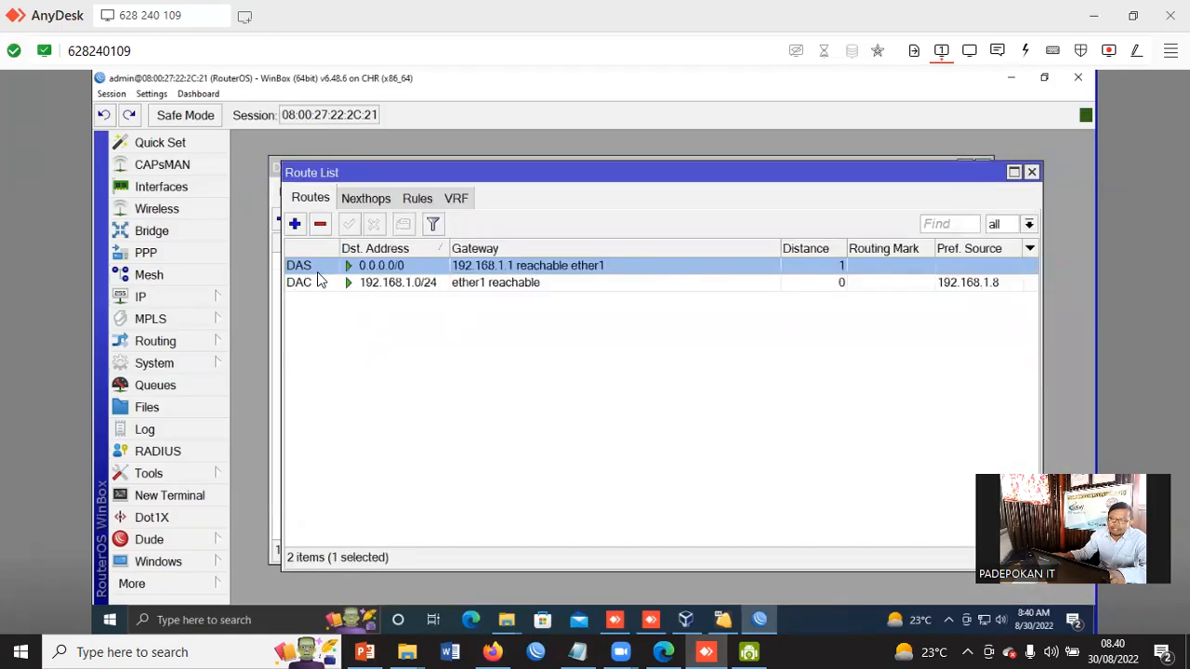
# Set the DNS servers to 8.8.8.8 and 8.8.4.4, enable Allow Remote Requests, and apply the settings
pyautogui.click(140, 296)
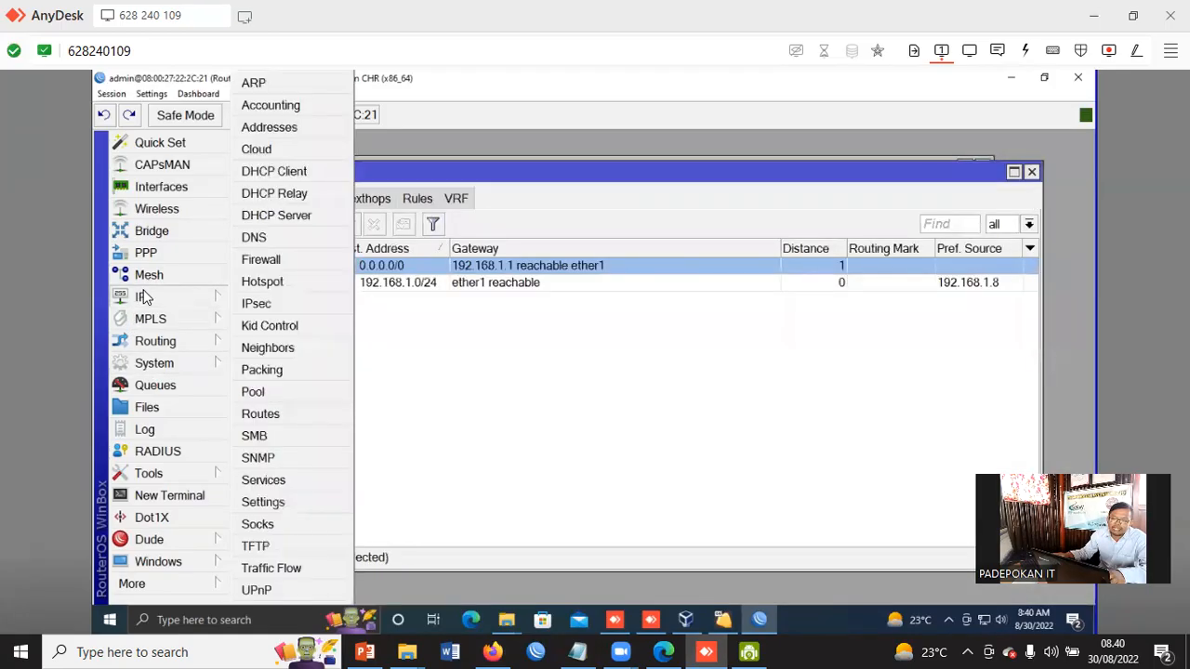
pyautogui.click(279, 237)
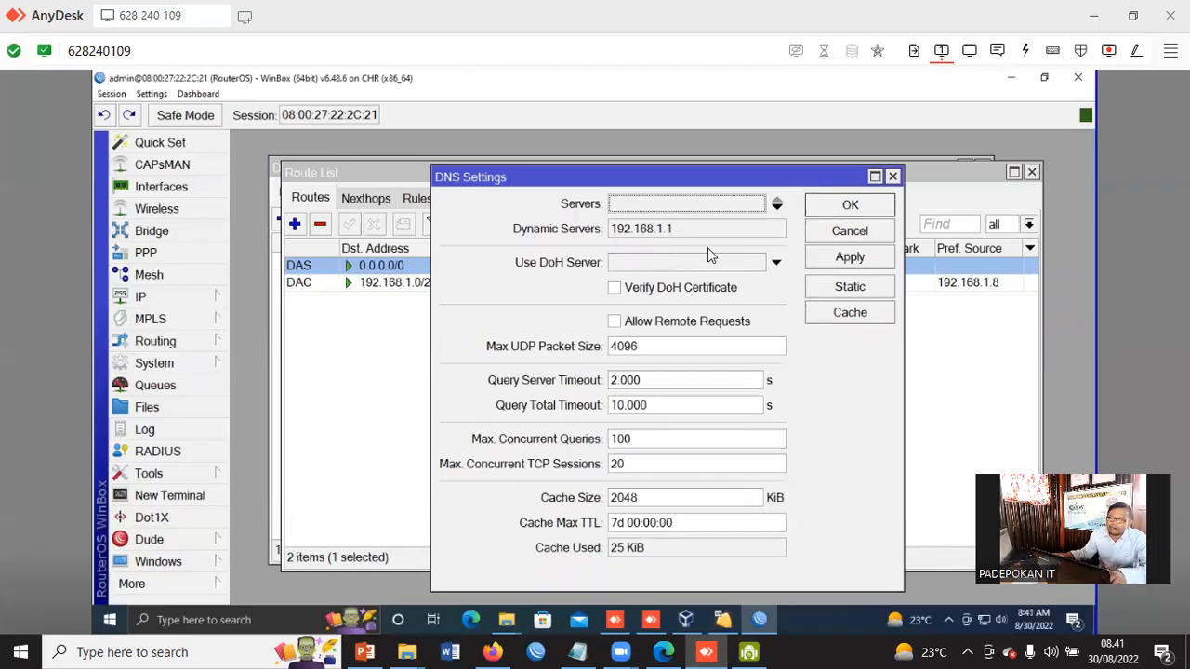
pyautogui.moveTo(589, 168); pyautogui.dragTo(594, 192)
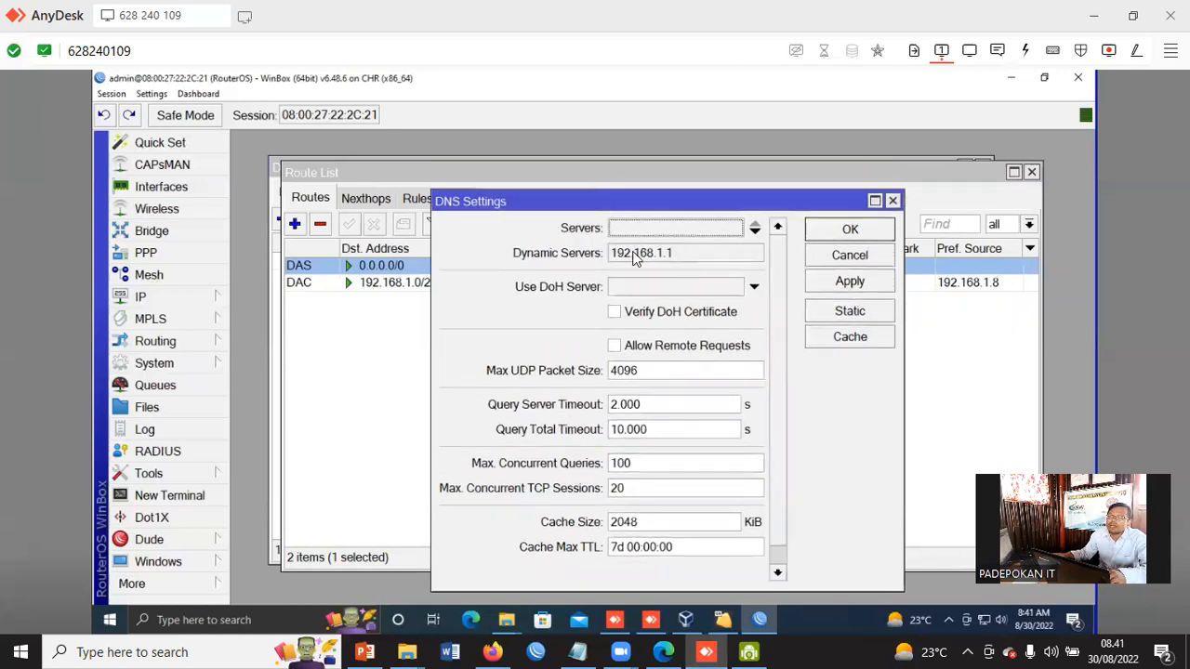
pyautogui.click(624, 227)
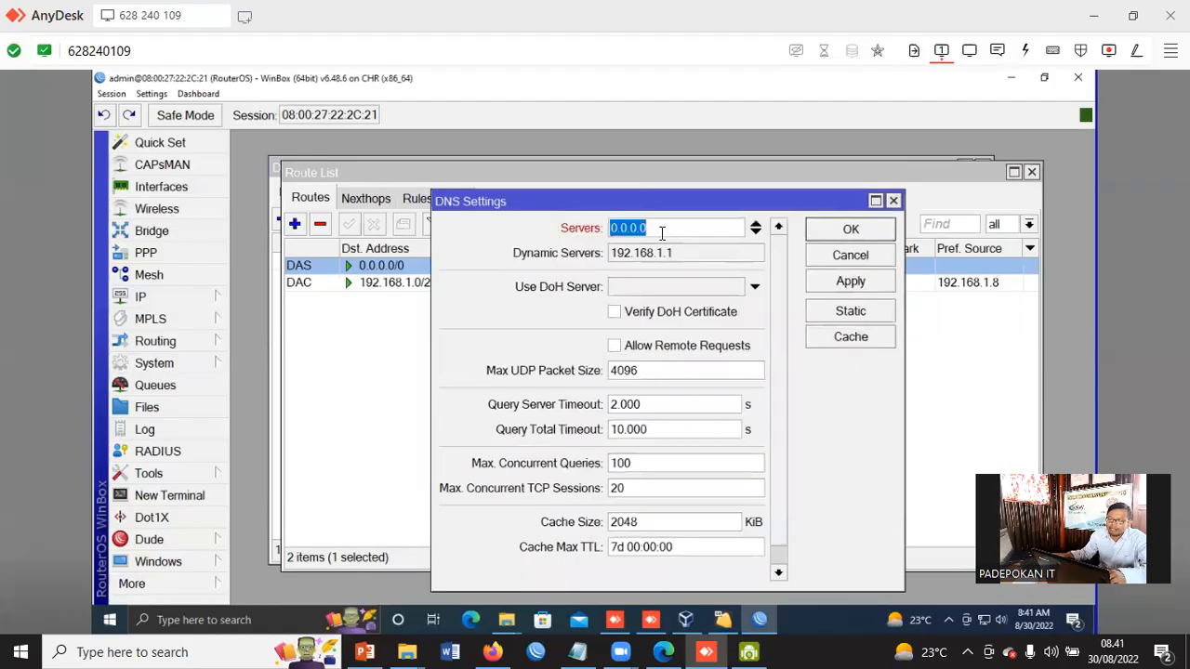
pyautogui.moveTo(657, 229); pyautogui.dragTo(583, 222)
pyautogui.write('8.8')
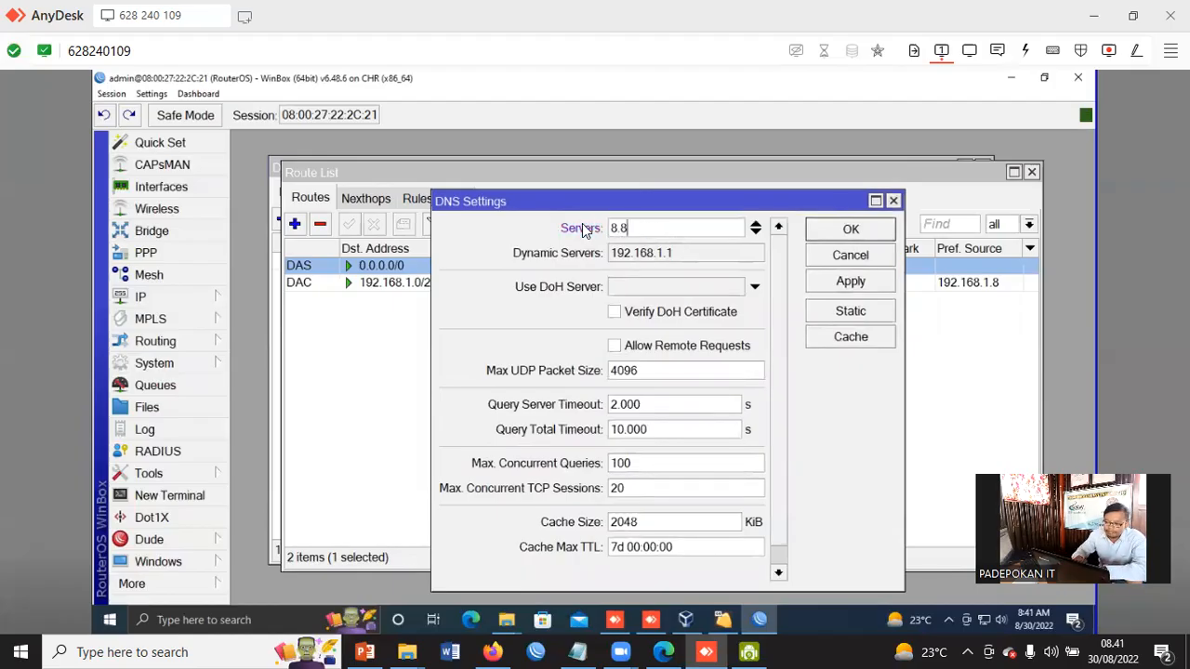
pyautogui.write('.8.8')
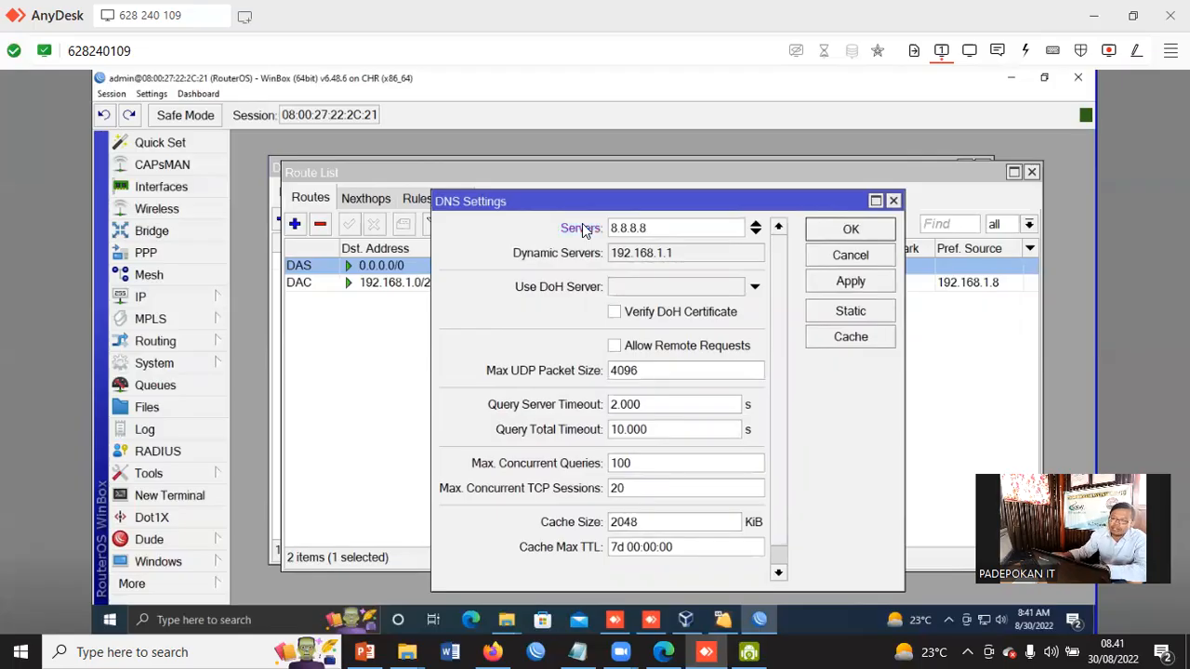
pyautogui.click(757, 235)
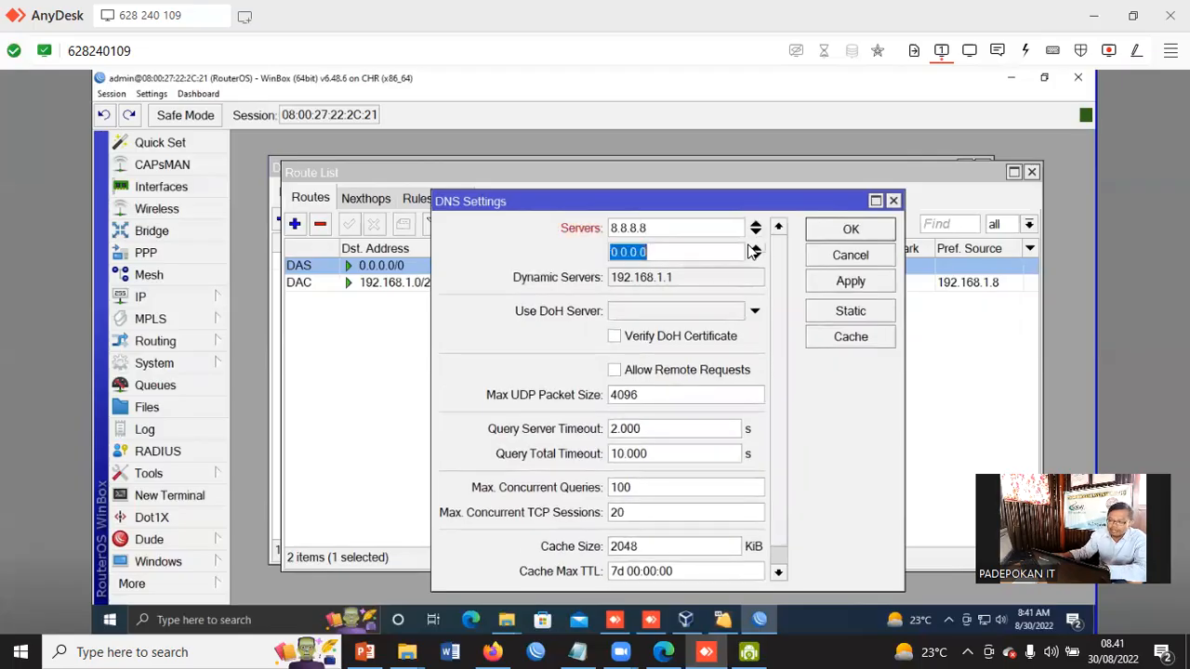
pyautogui.write('8.8')
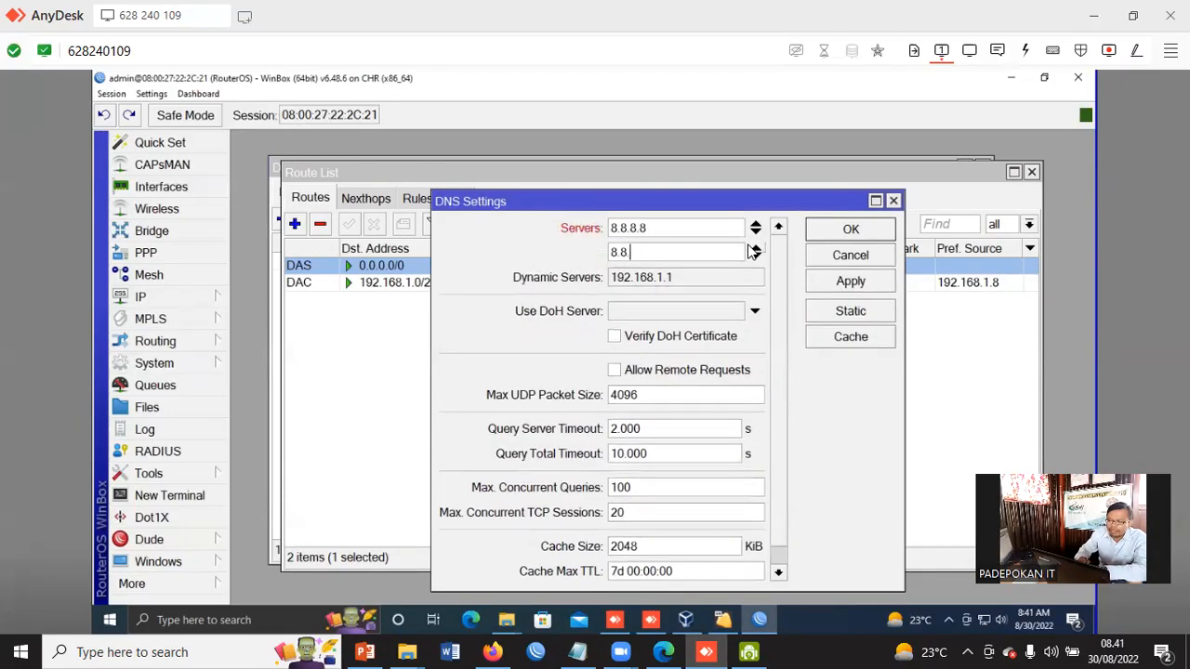
pyautogui.write('.4.4')
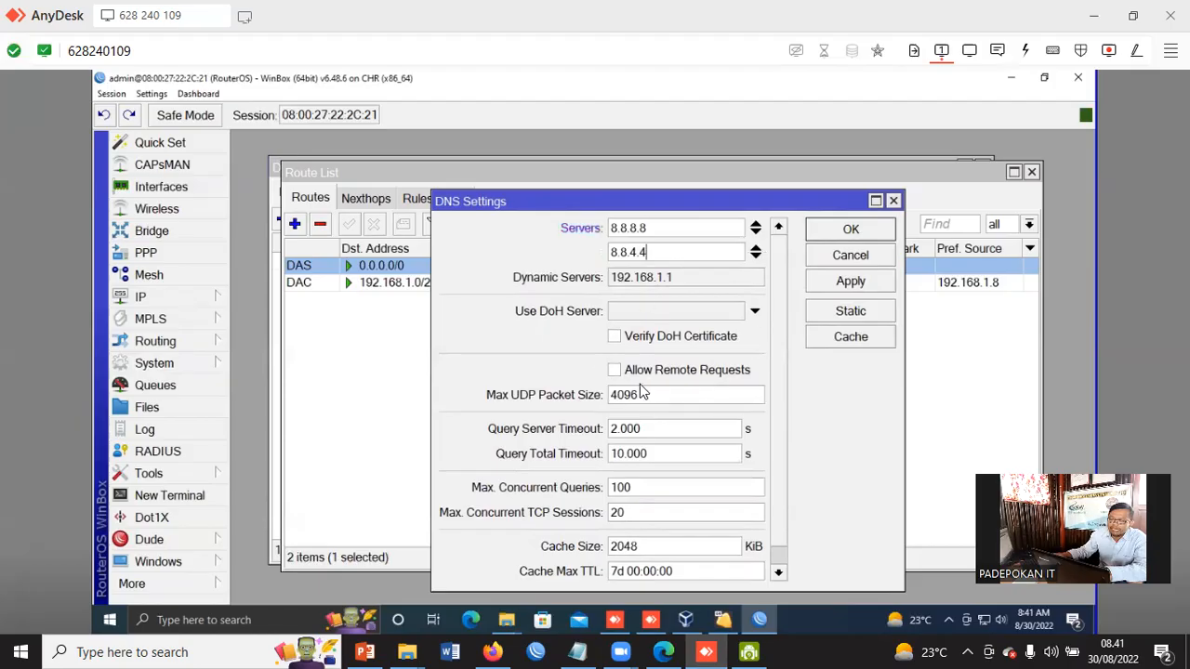
pyautogui.click(615, 371)
pyautogui.click(840, 280)
pyautogui.click(861, 235)
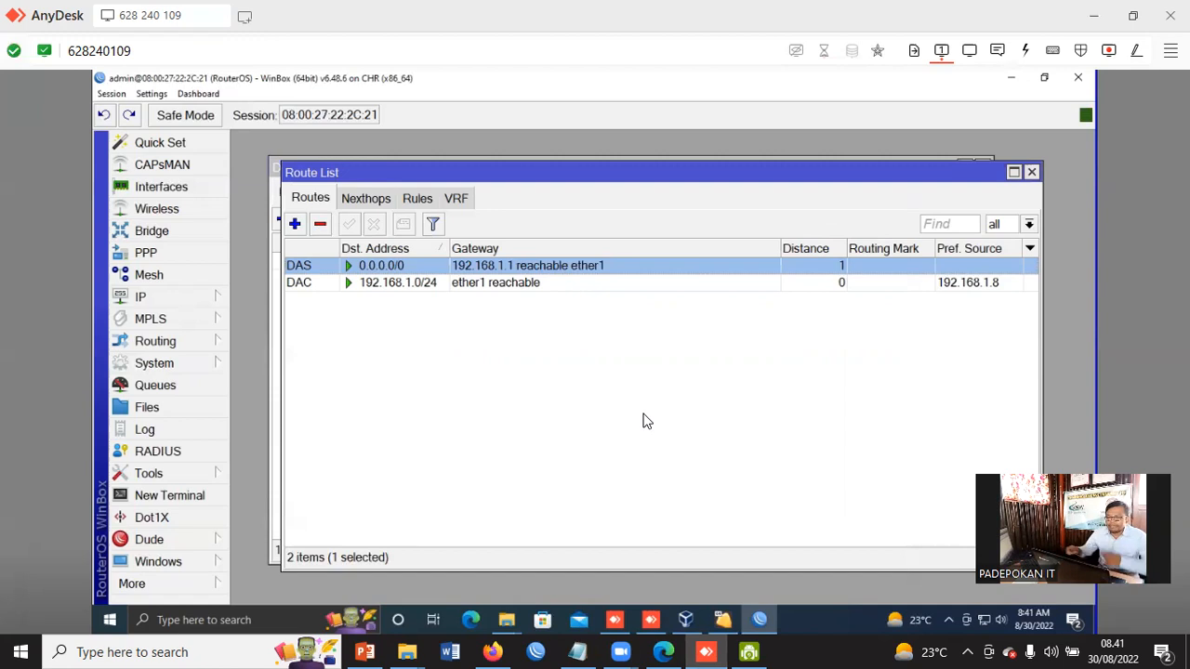
# Open a new terminal, ping google.com to confirm name resolution, then close the terminal
pyautogui.click(199, 495)
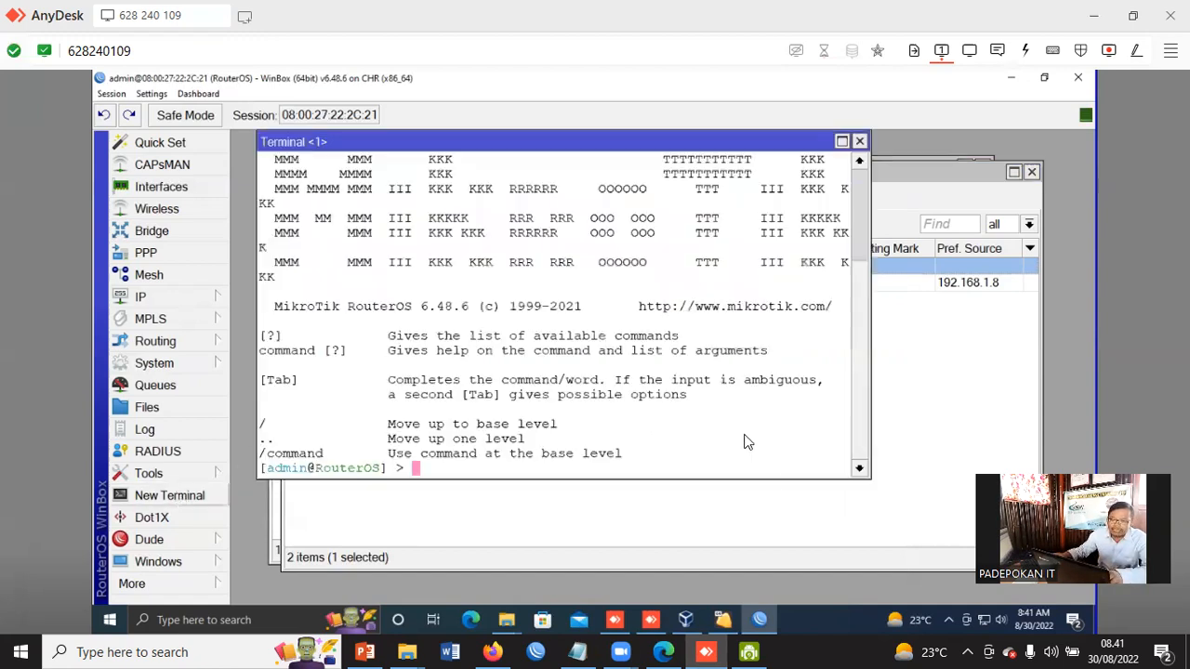
pyautogui.write('pin')
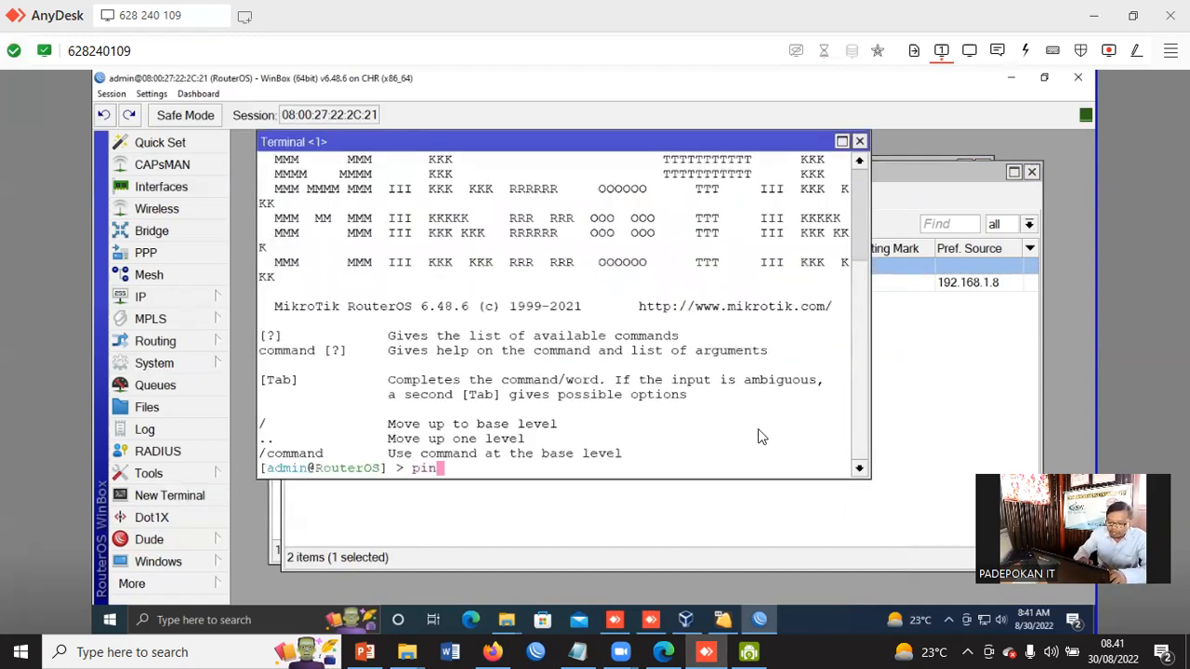
pyautogui.write('g googl')
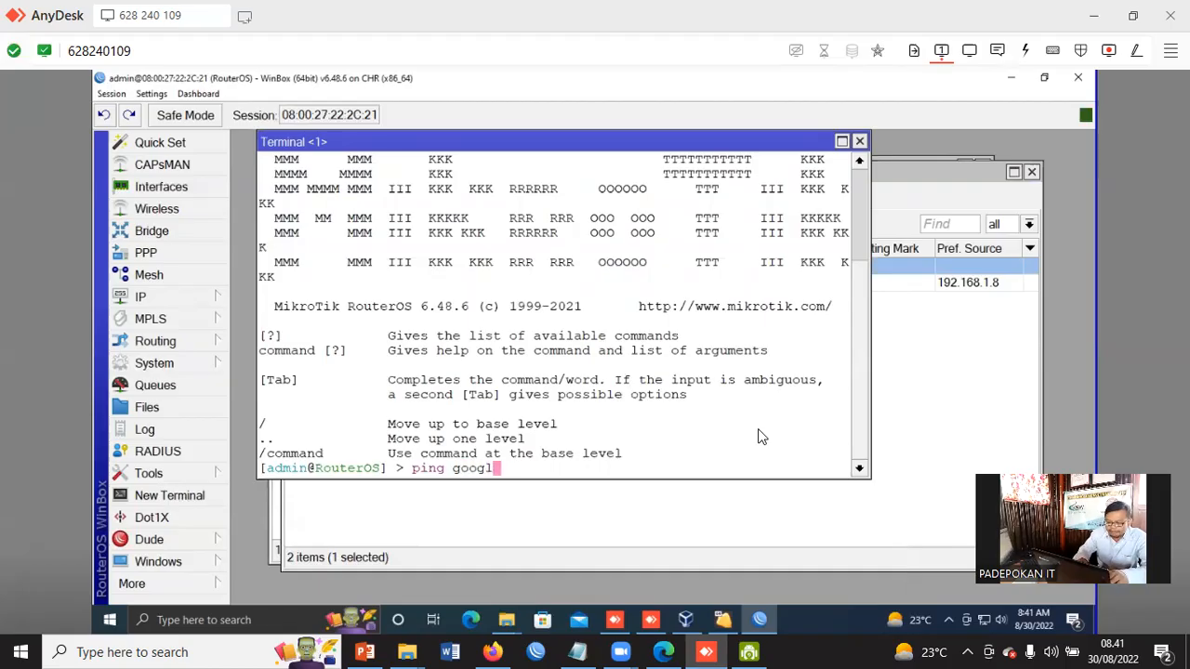
pyautogui.write('e.com')
pyautogui.press('Return')
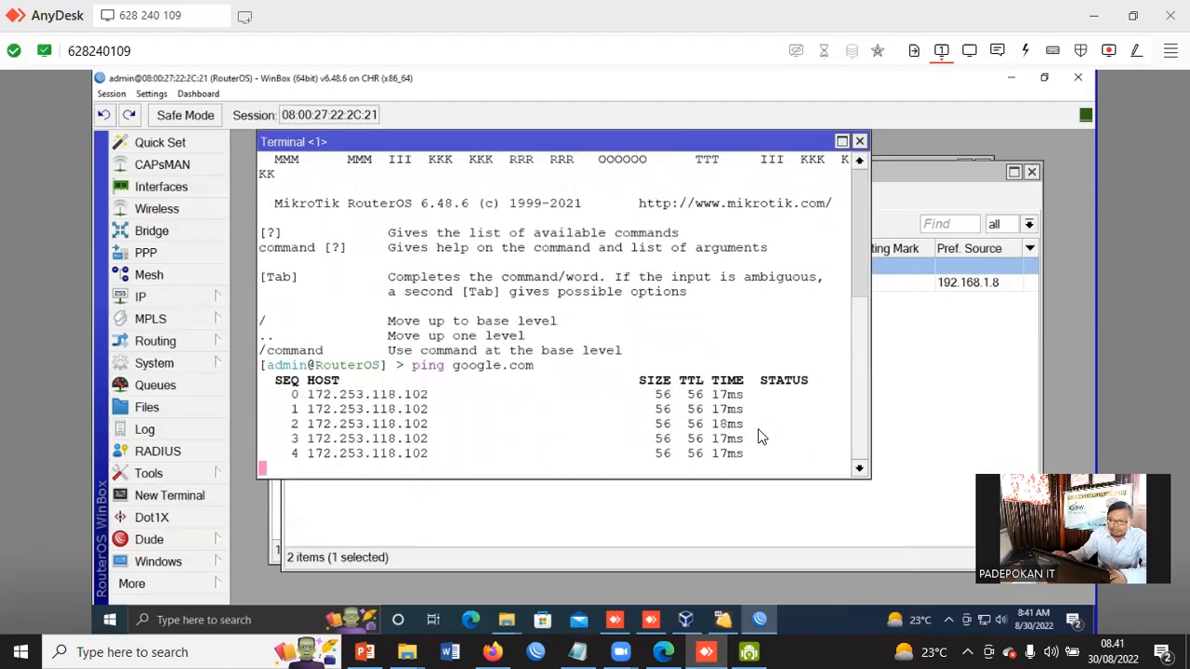
pyautogui.click(859, 141)
pyautogui.click(538, 492)
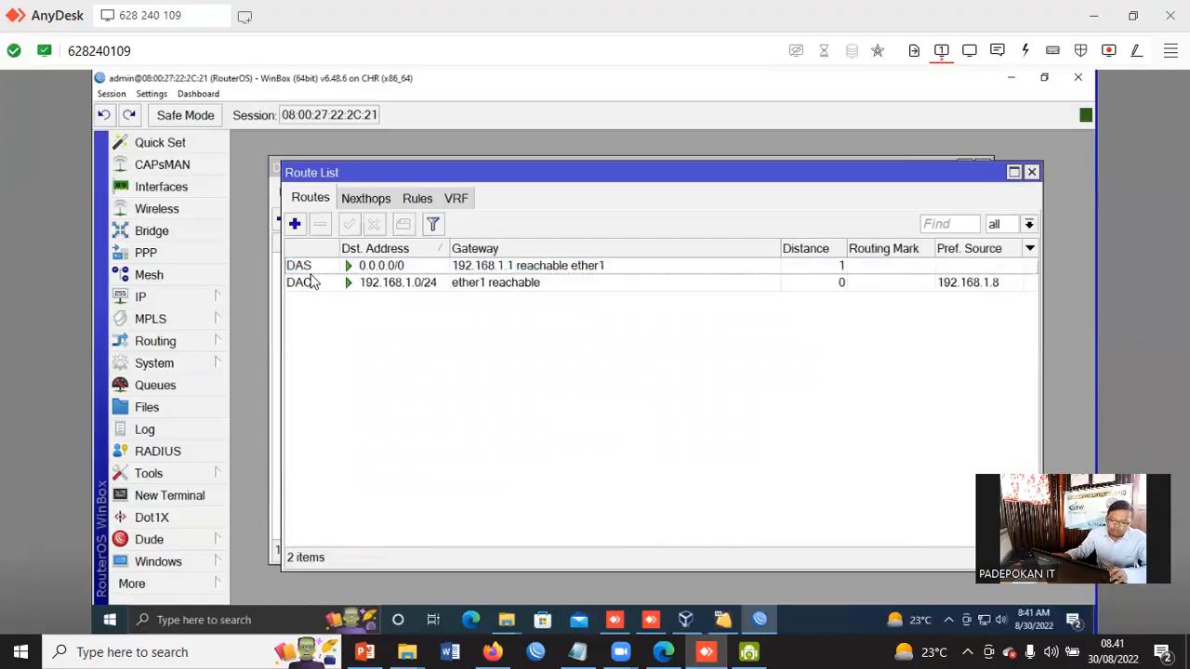
pyautogui.click(398, 269)
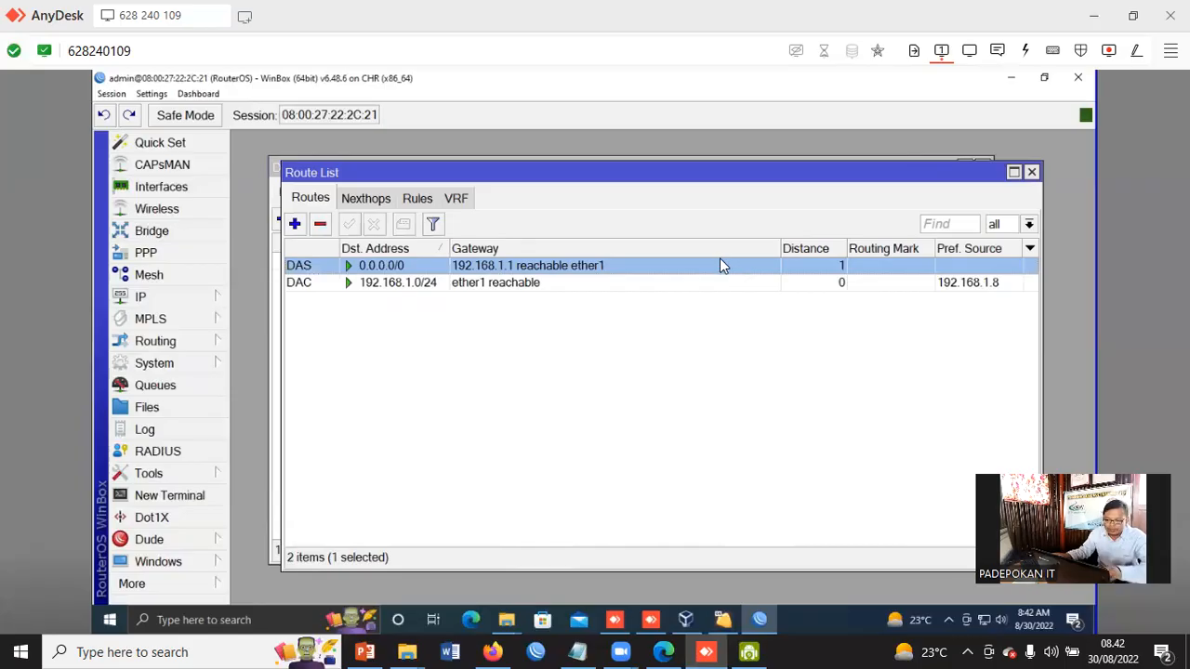
# Switch to PowerPoint and add a fourth numbered step starting with "Membuat" on the DHCP Client practice slide
pyautogui.click(365, 652)
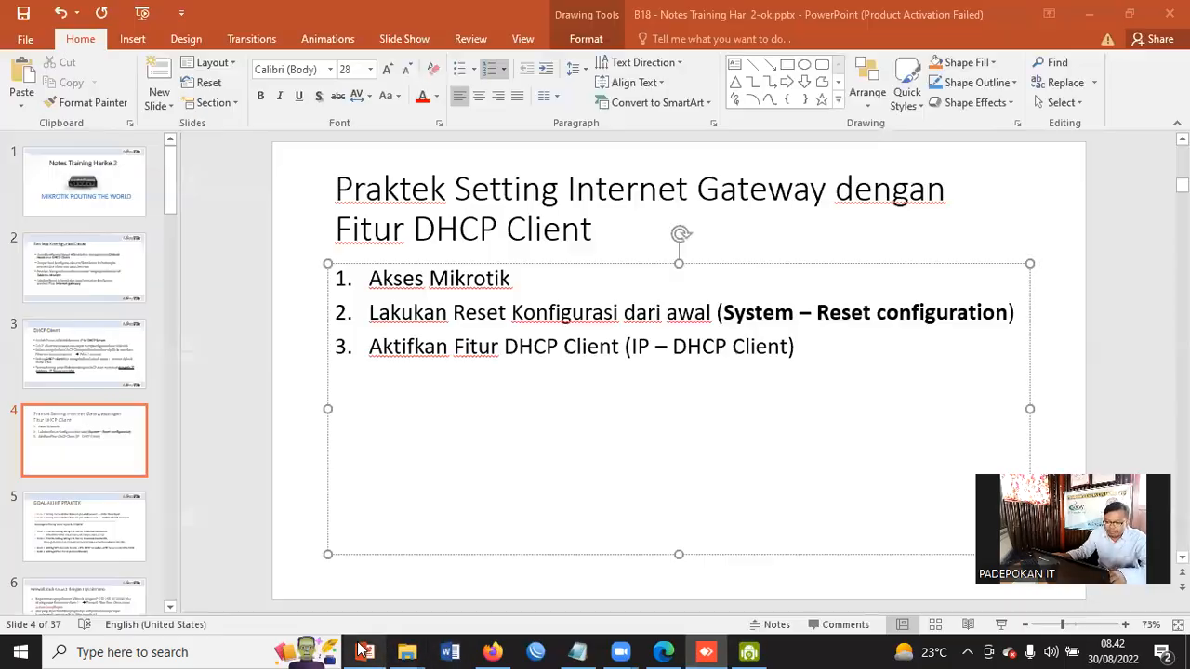
pyautogui.click(831, 354)
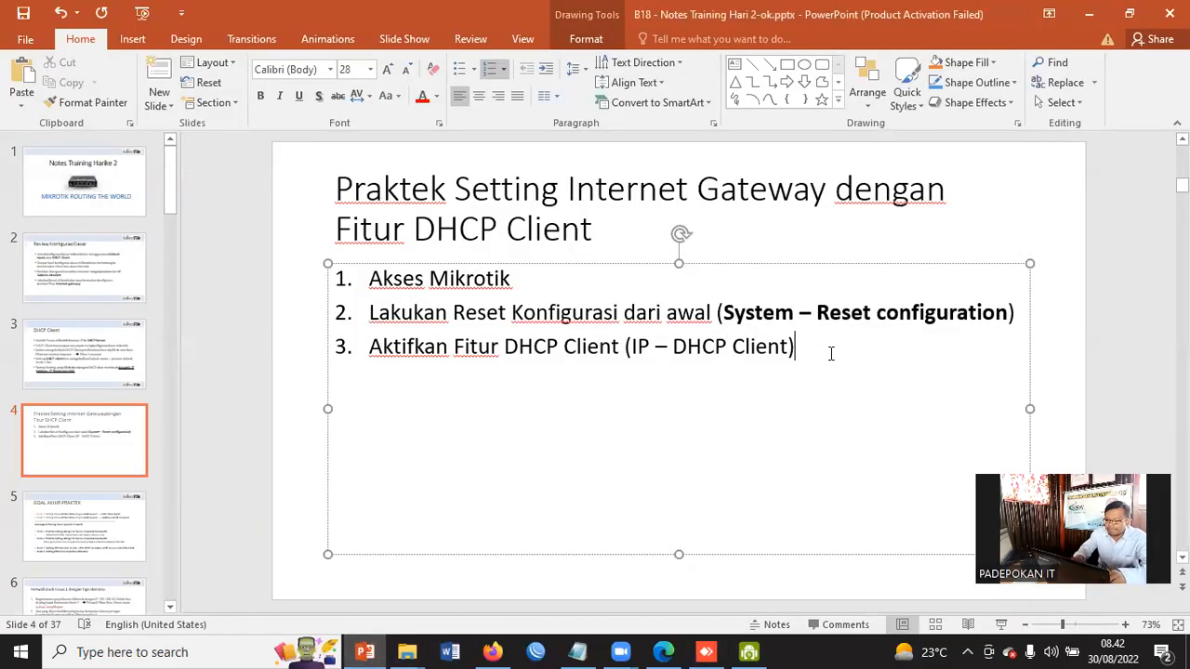
pyautogui.press('Return')
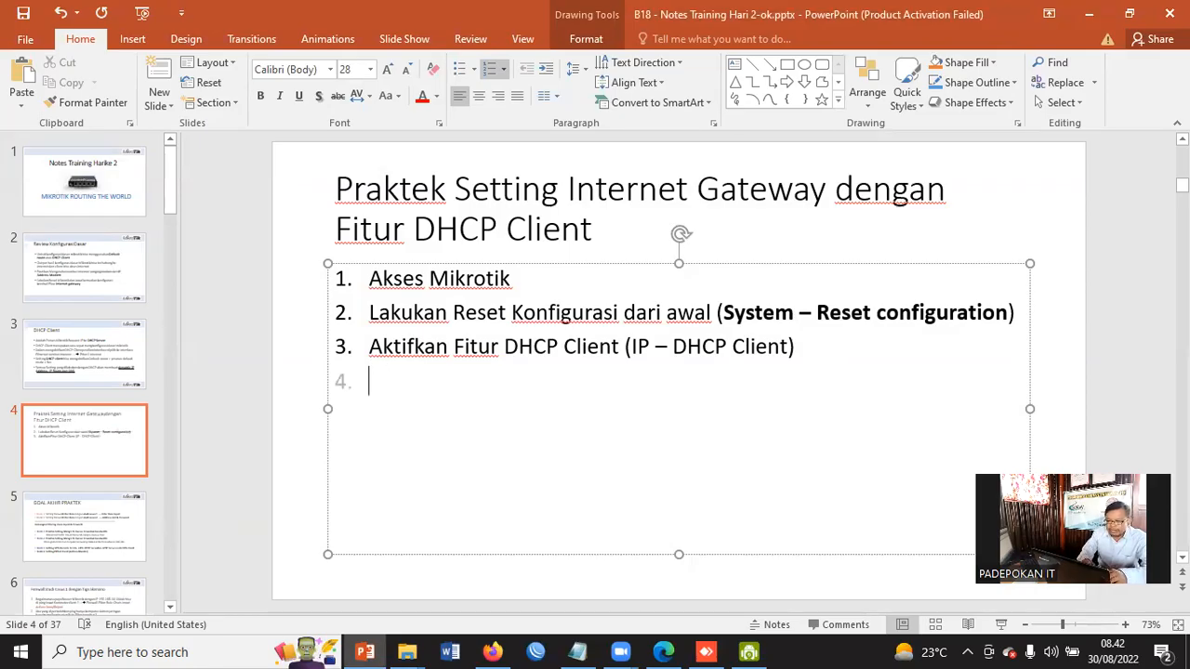
pyautogui.write('Membuat')
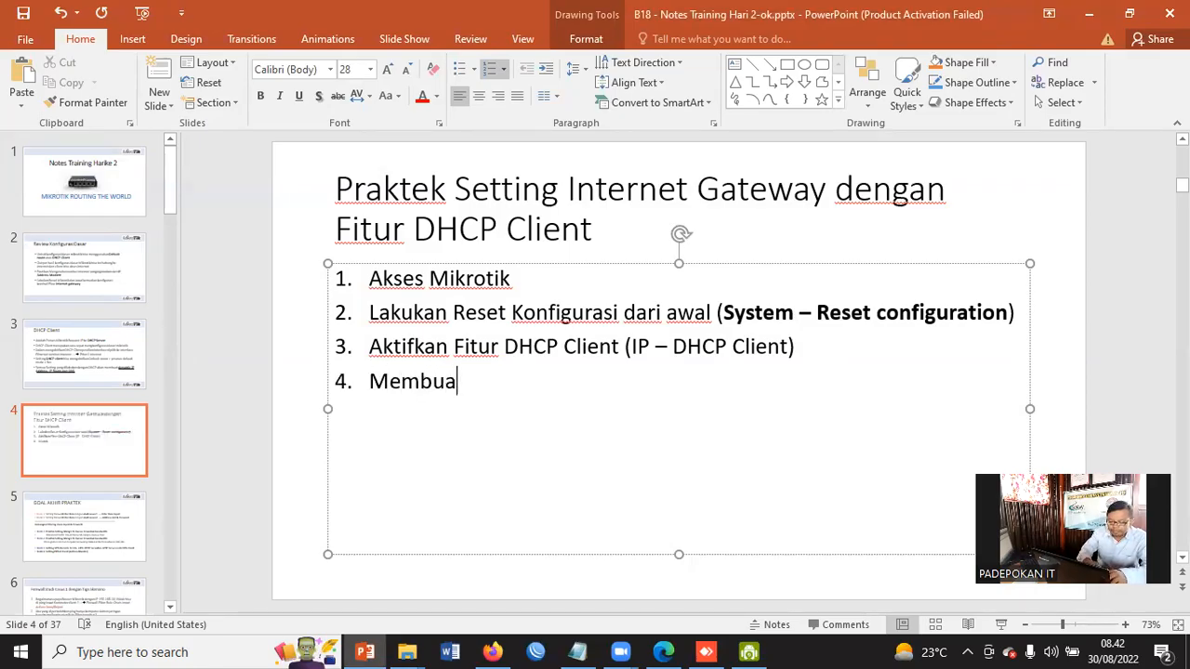